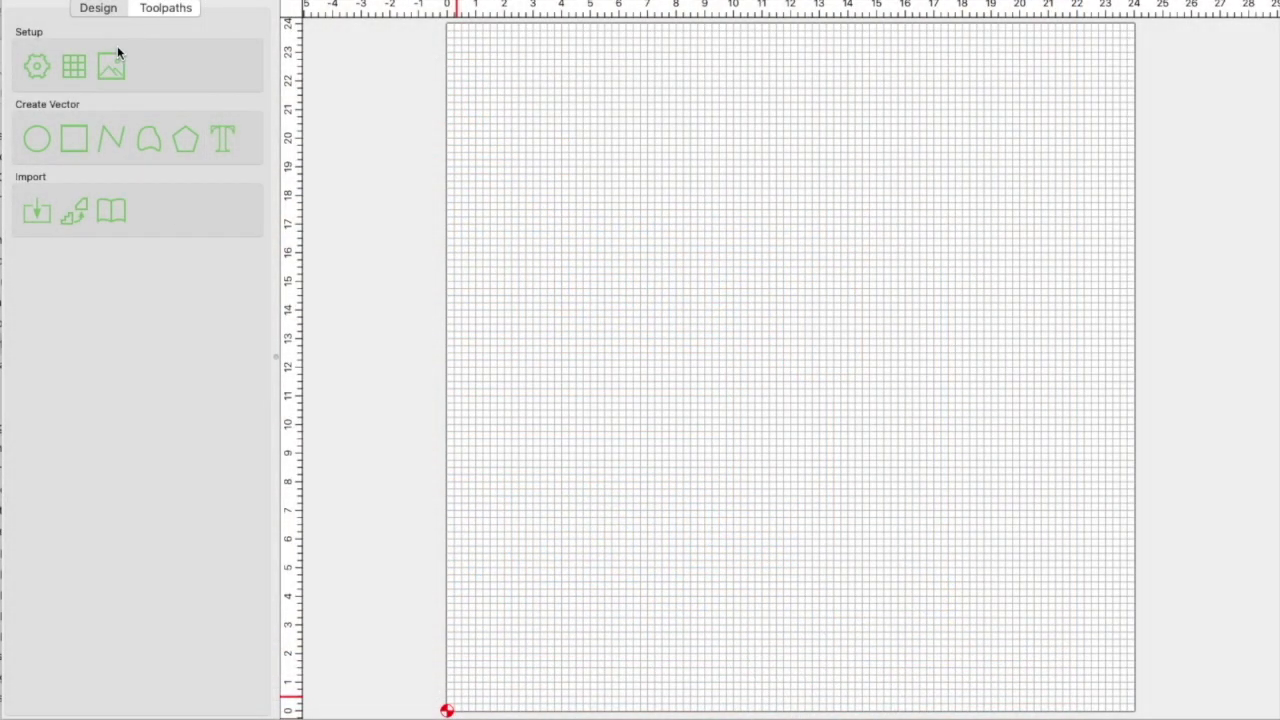
# Step: Load "Desktop organizer Idea.jpg" as the background image of the canvas
pyautogui.click(116, 60)
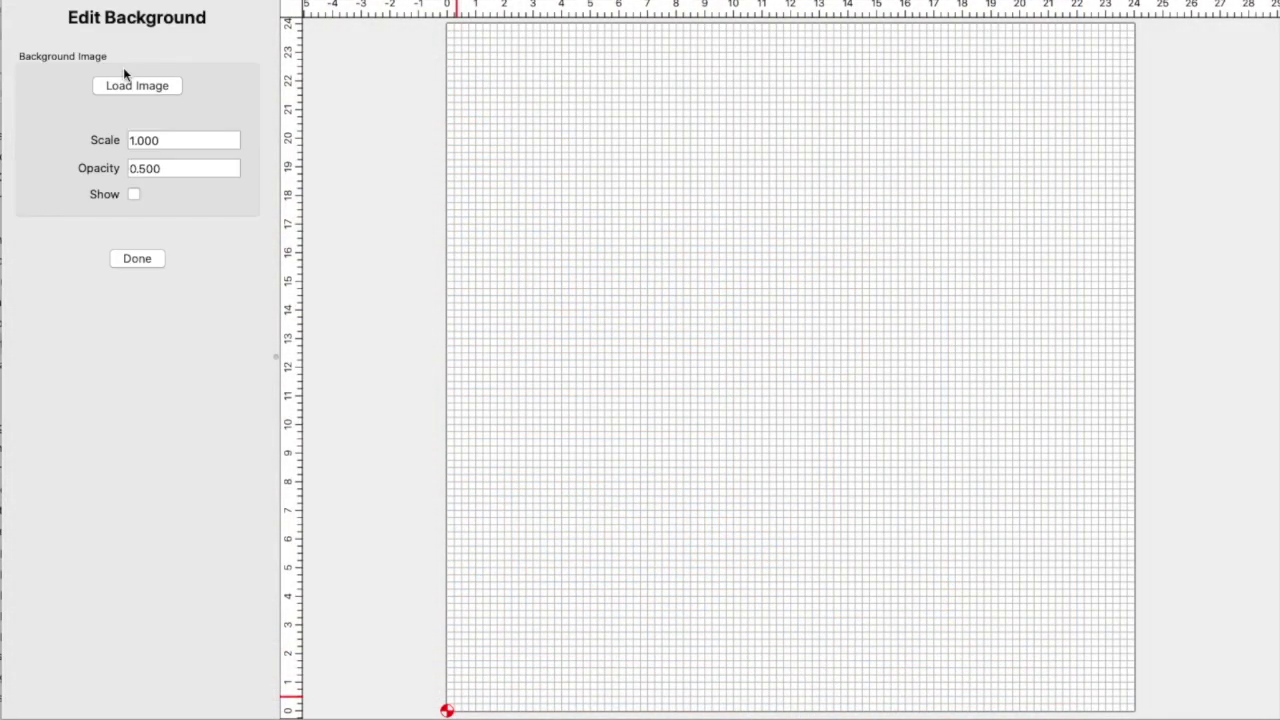
pyautogui.click(143, 86)
pyautogui.click(686, 165)
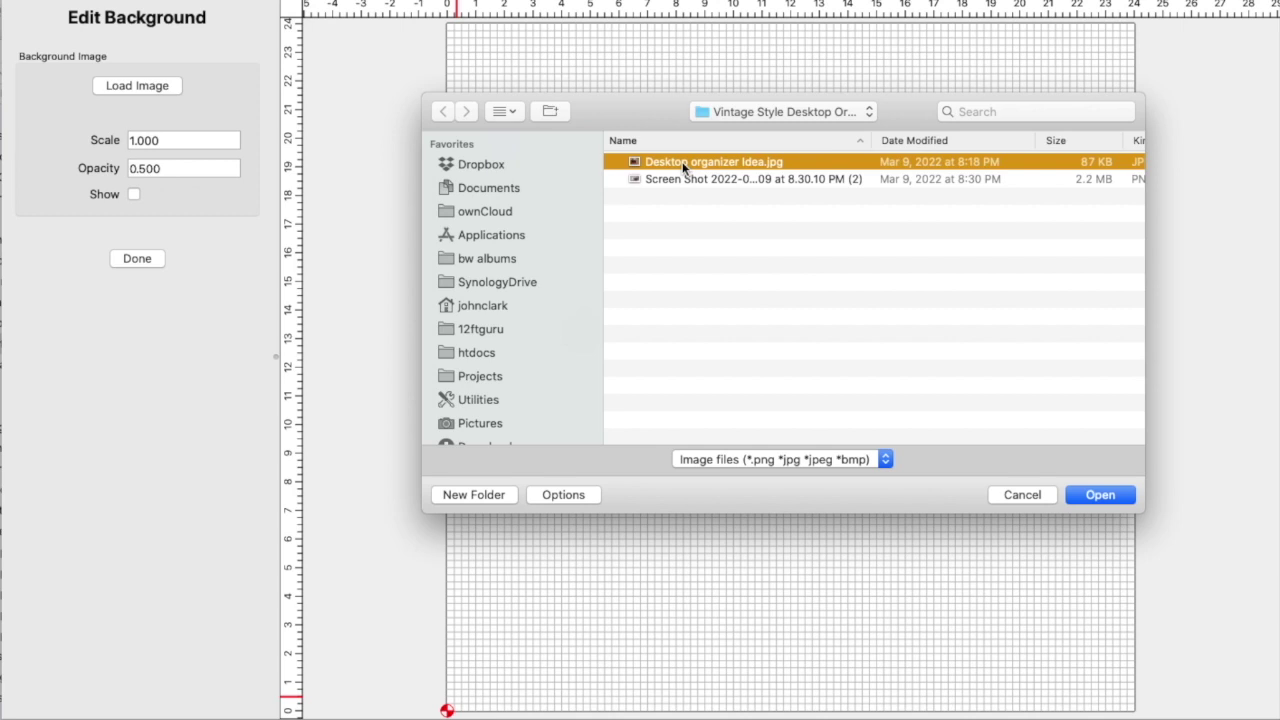
pyautogui.click(1099, 495)
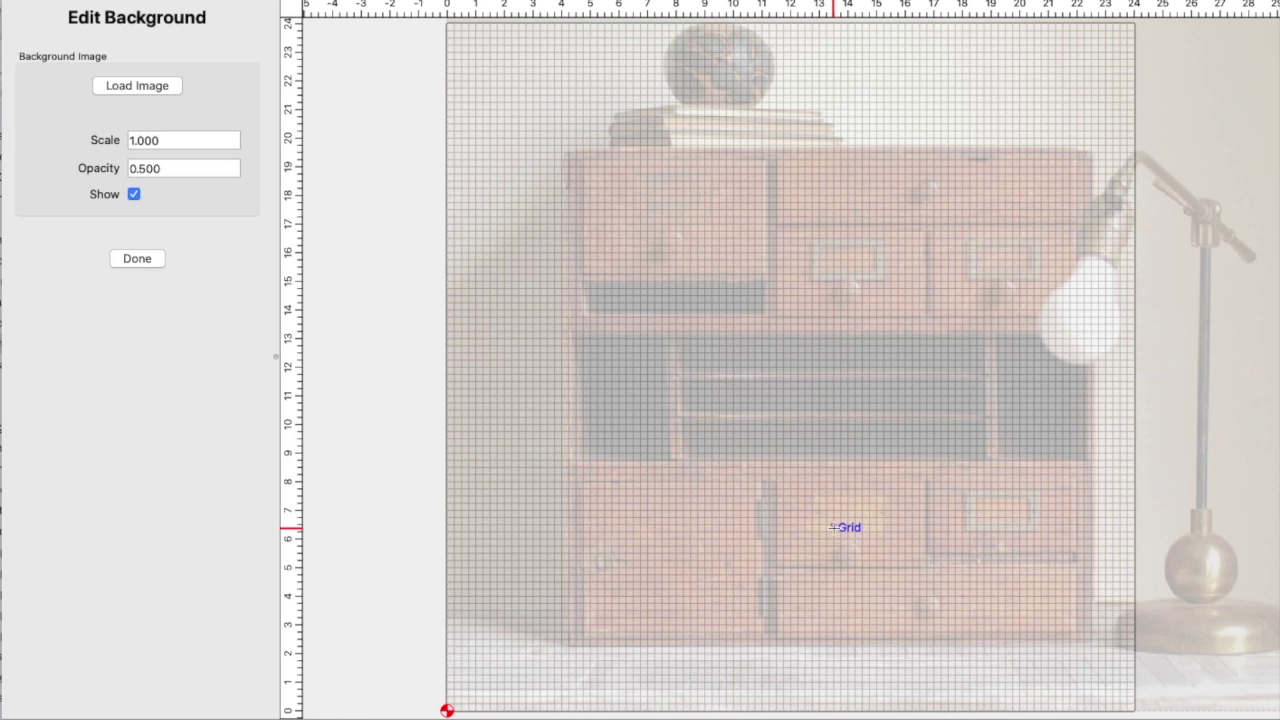
# Step: Shift the background image about 2 inches to the left so the cabinet sits within the stock area, and finish editing the background
pyautogui.moveTo(832, 528)
pyautogui.mouseDown()
pyautogui.moveTo(780, 529)
pyautogui.moveTo(813, 536)
pyautogui.mouseUp()
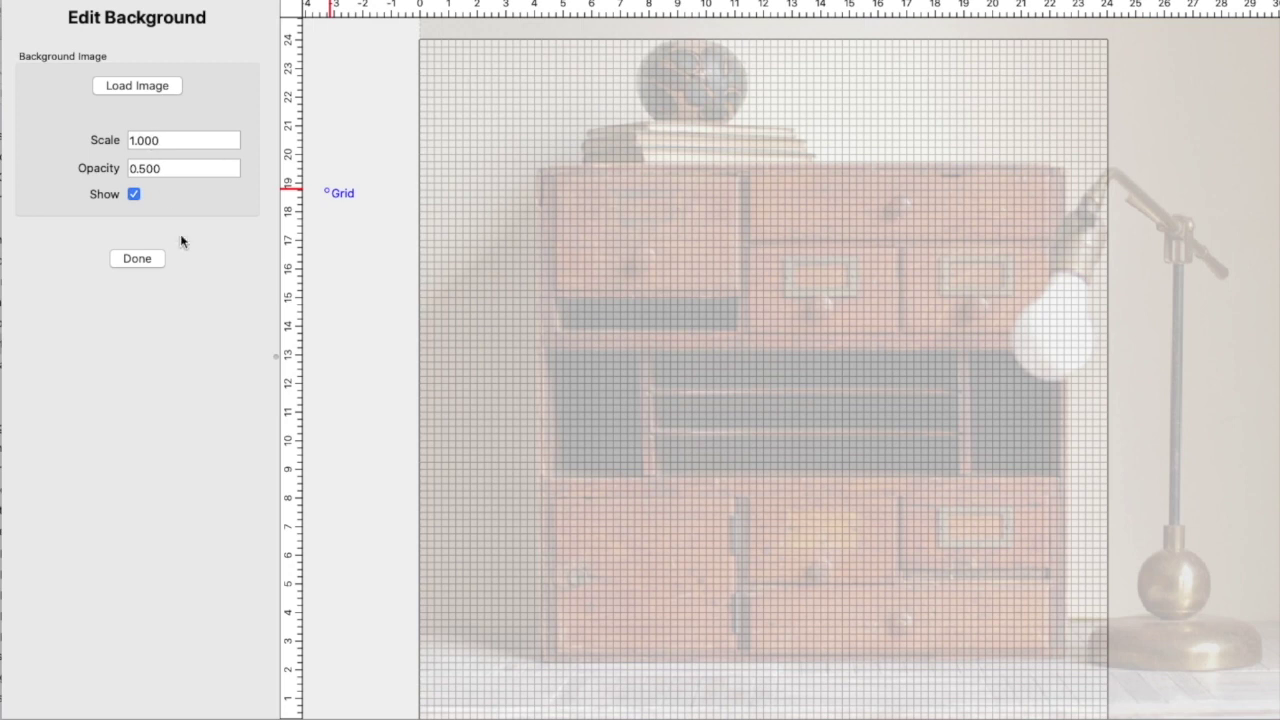
pyautogui.keyDown('alt'); pyautogui.moveTo(730, 340); pyautogui.dragTo(681, 336); pyautogui.keyUp('alt')
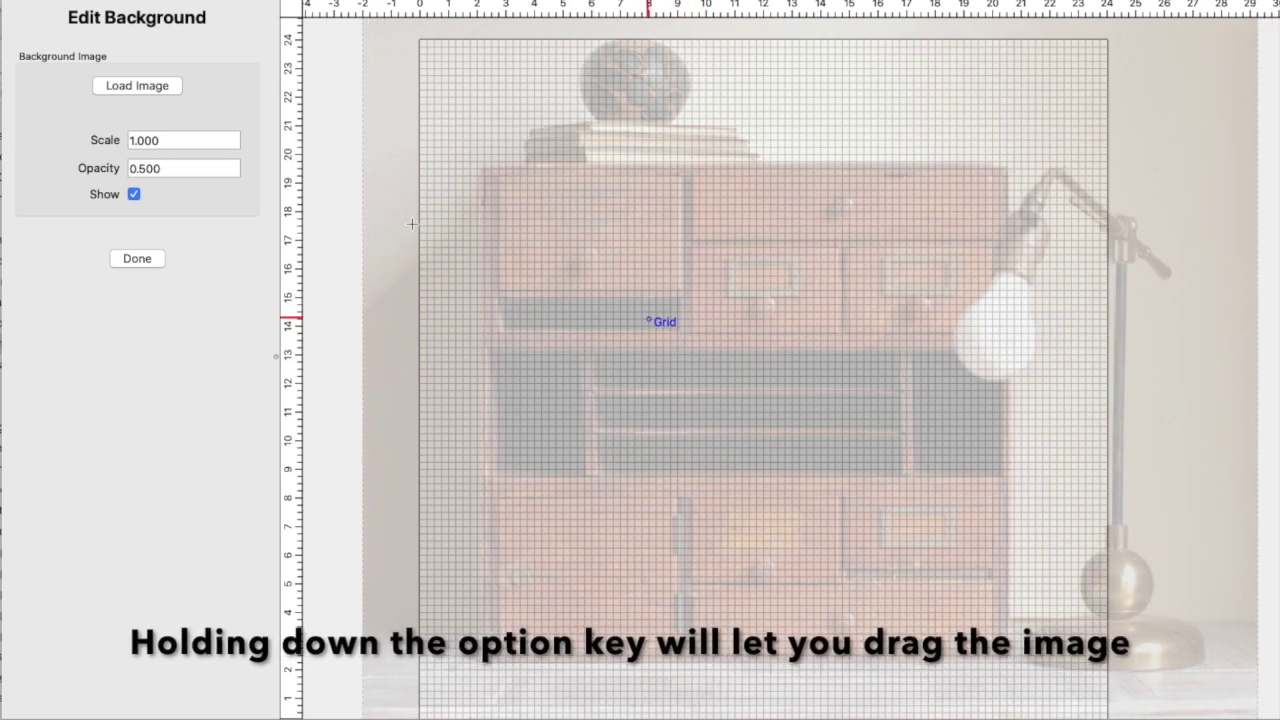
pyautogui.click(137, 259)
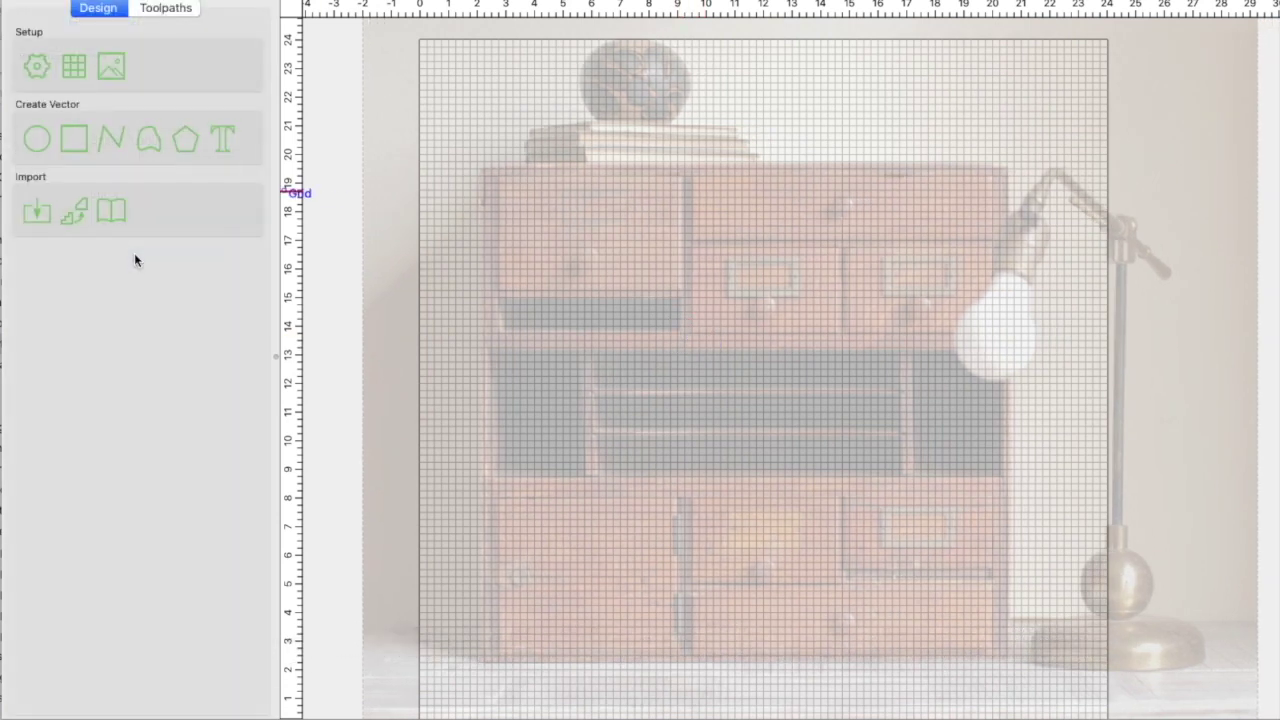
# Step: Draw an 18.5 x 17.5 in rectangle around the whole cabinet and nudge it into line with the outer edges
pyautogui.click(72, 136)
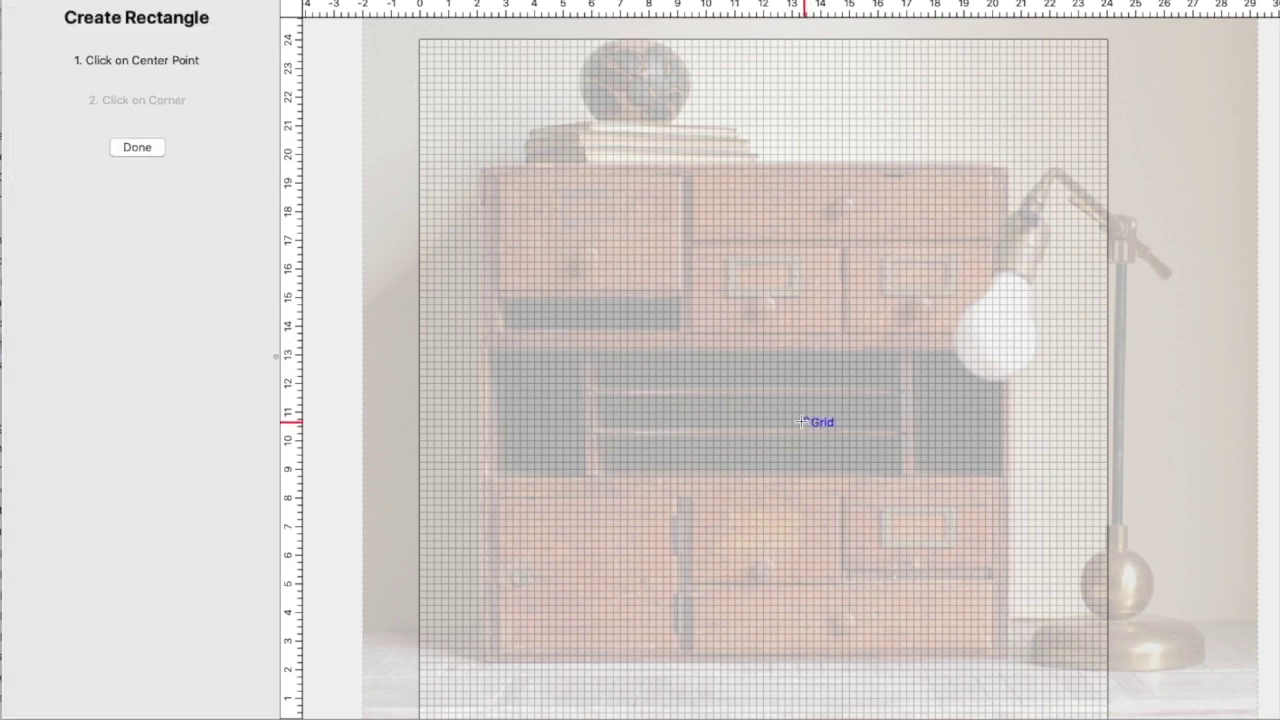
pyautogui.click(749, 412)
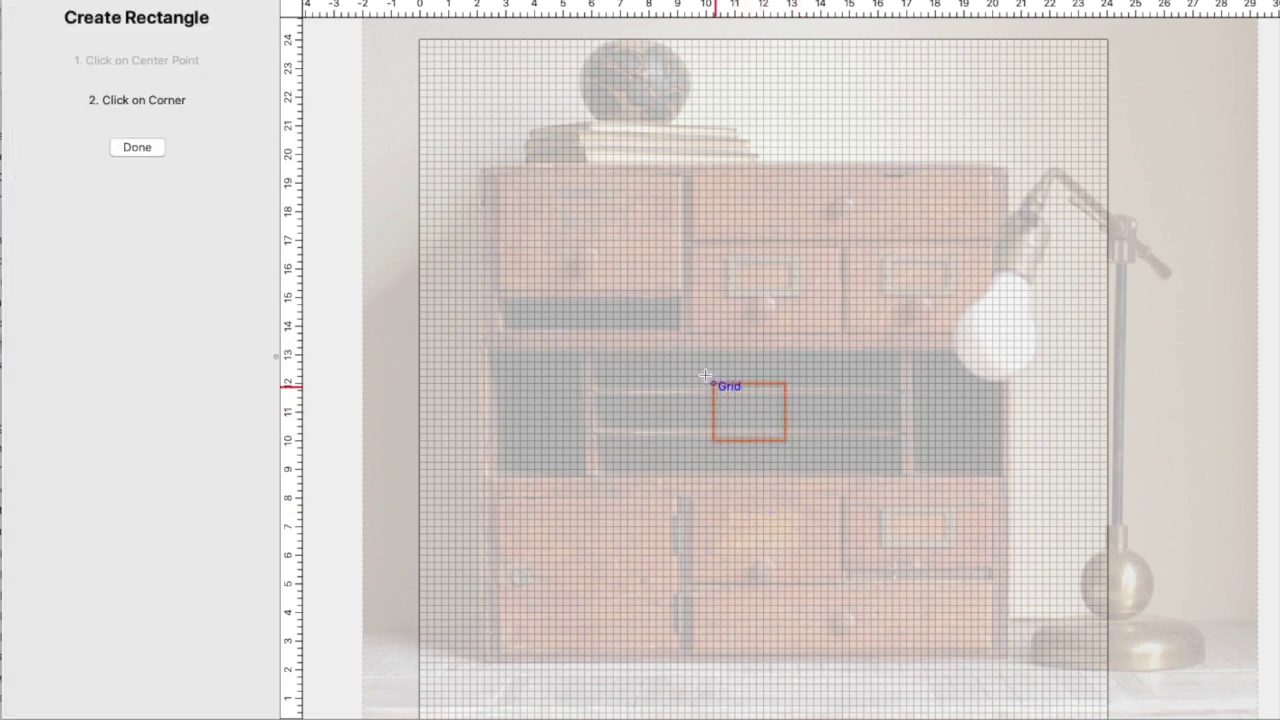
pyautogui.click(484, 164)
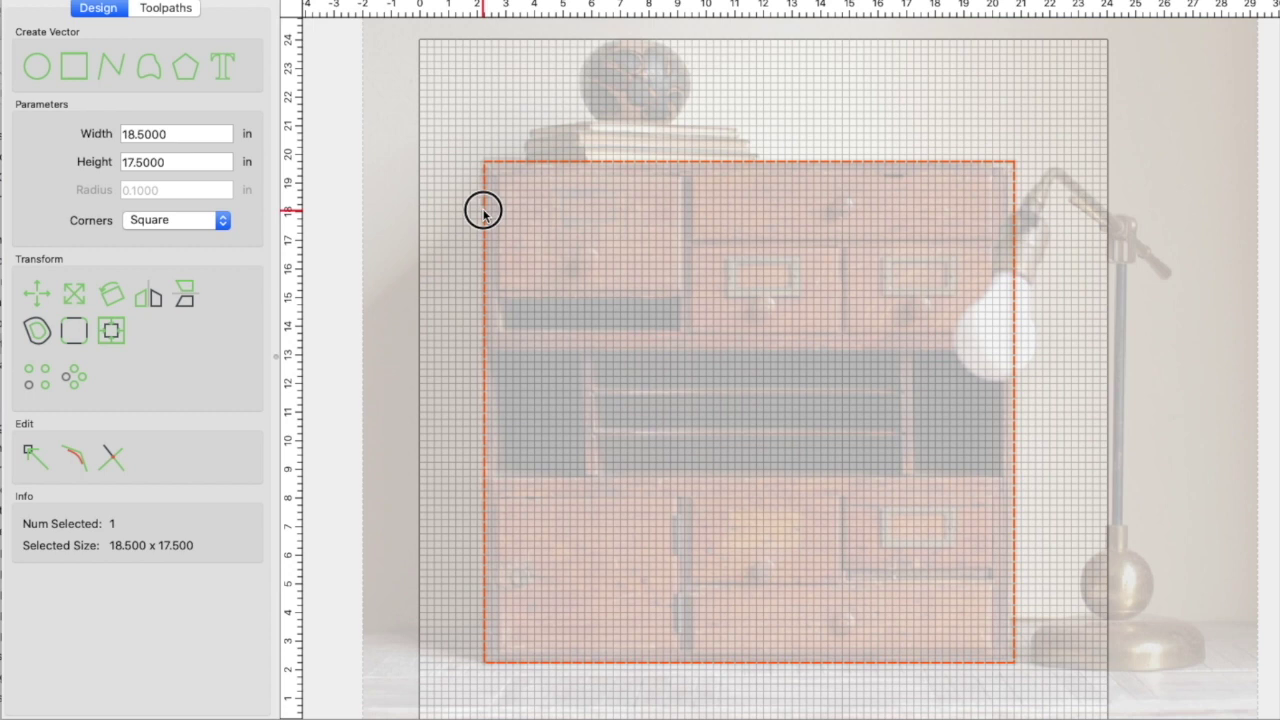
pyautogui.moveTo(478, 211); pyautogui.dragTo(481, 214)
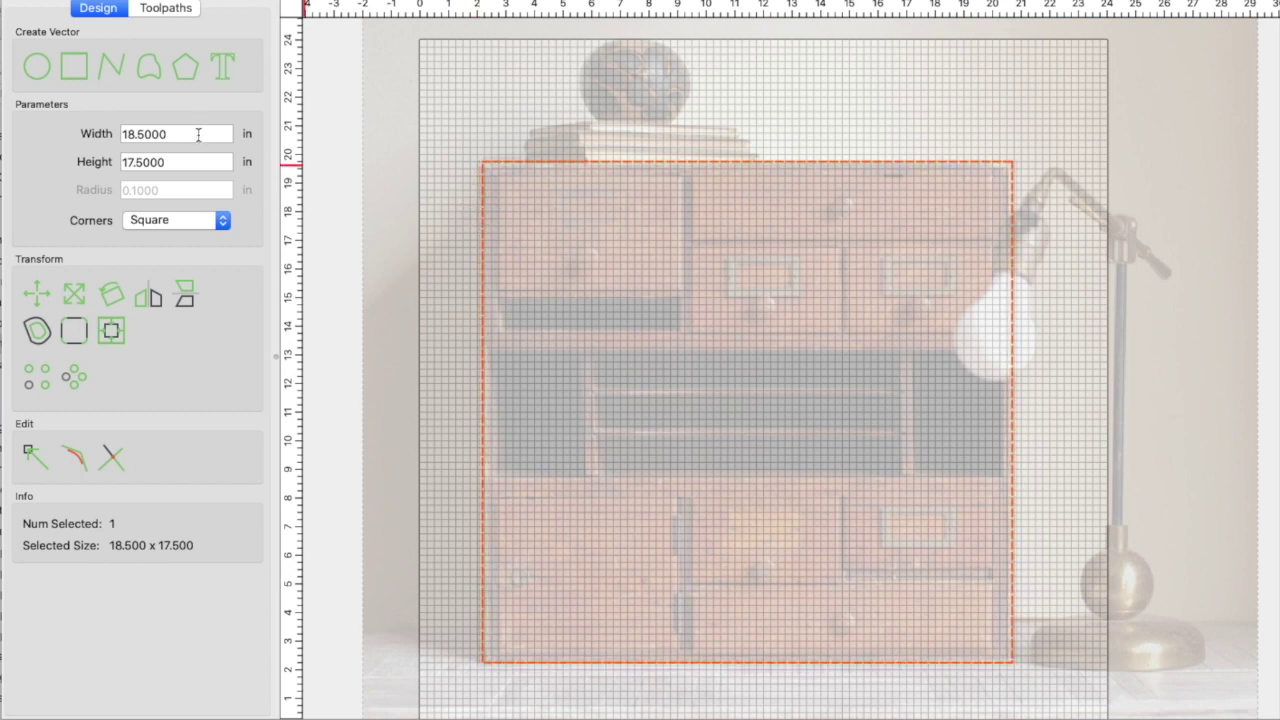
# Step: Draw a rectangle over the cabinet's upper-left drawer and scale its top and bottom edges to make it 6.5 x 4 in
pyautogui.click(73, 68)
pyautogui.click(591, 233)
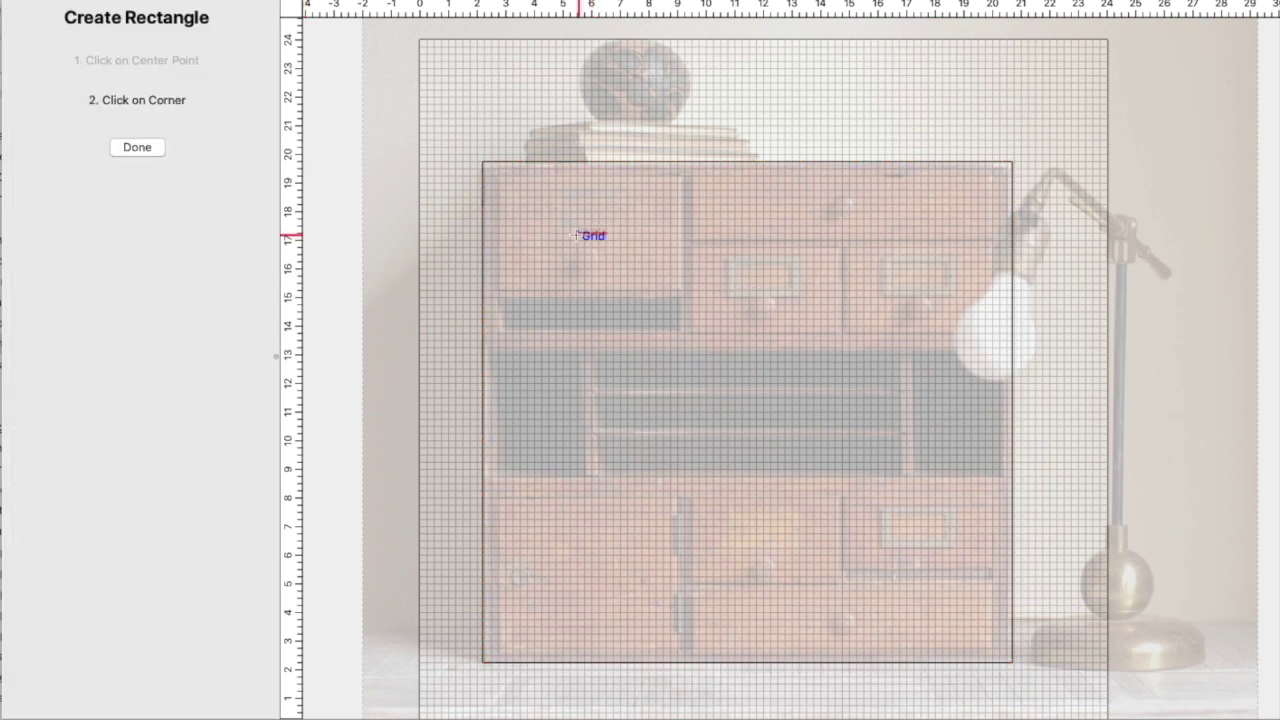
pyautogui.click(498, 182)
pyautogui.click(74, 294)
pyautogui.moveTo(589, 284); pyautogui.dragTo(590, 291)
pyautogui.moveTo(593, 180); pyautogui.dragTo(592, 176)
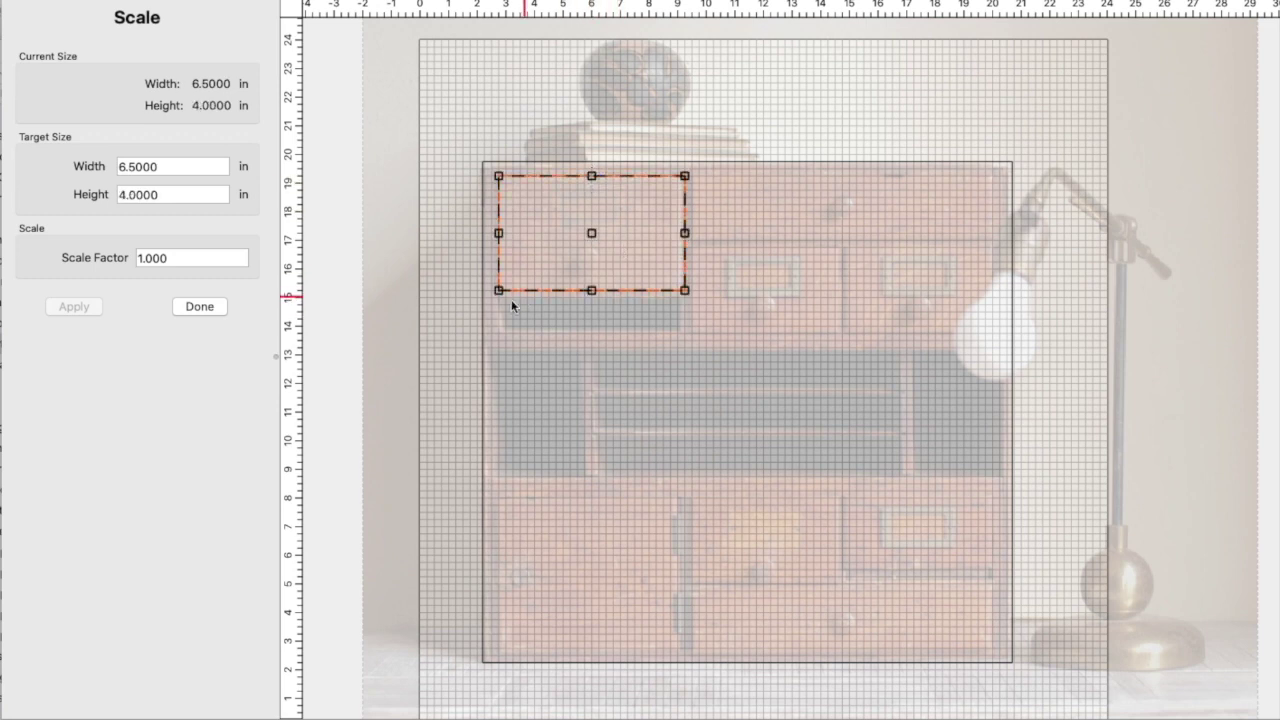
pyautogui.click(197, 304)
# Step: Draw rectangles over the narrow slot below the upper-left drawer and over the wide drawer at the cabinet's upper right
pyautogui.click(73, 66)
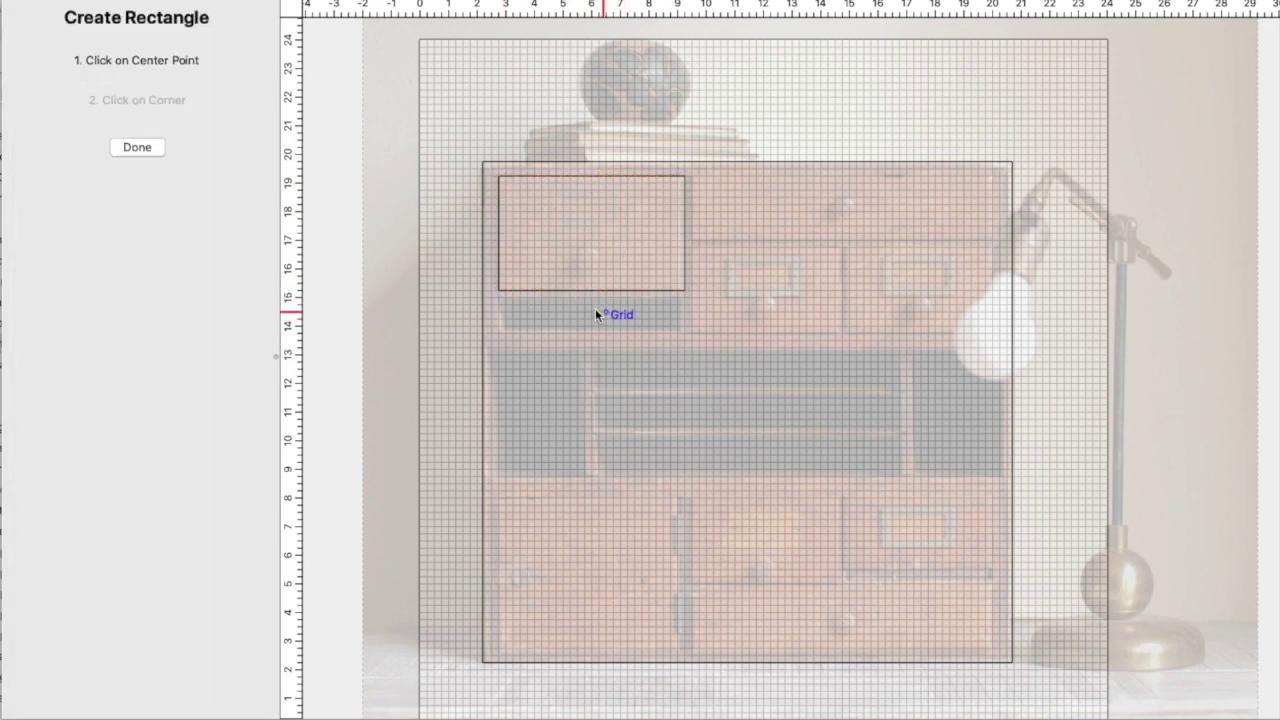
pyautogui.click(591, 312)
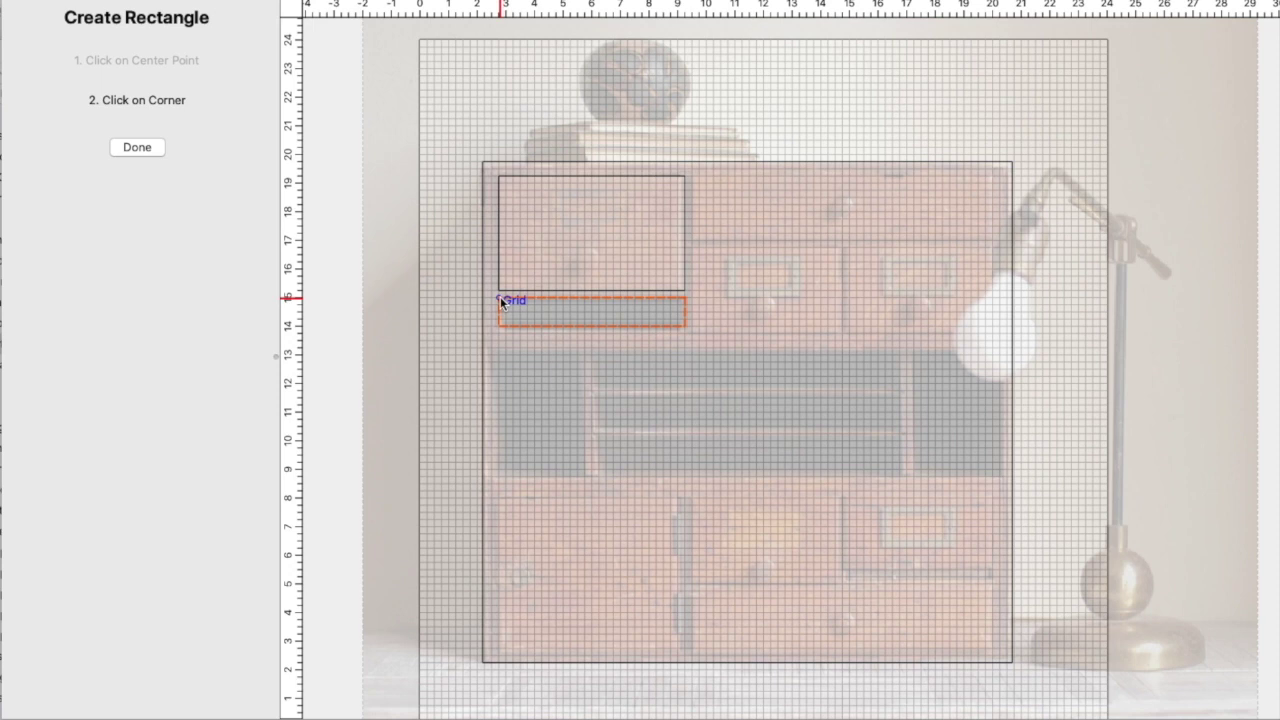
pyautogui.click(499, 298)
pyautogui.click(73, 66)
pyautogui.click(845, 204)
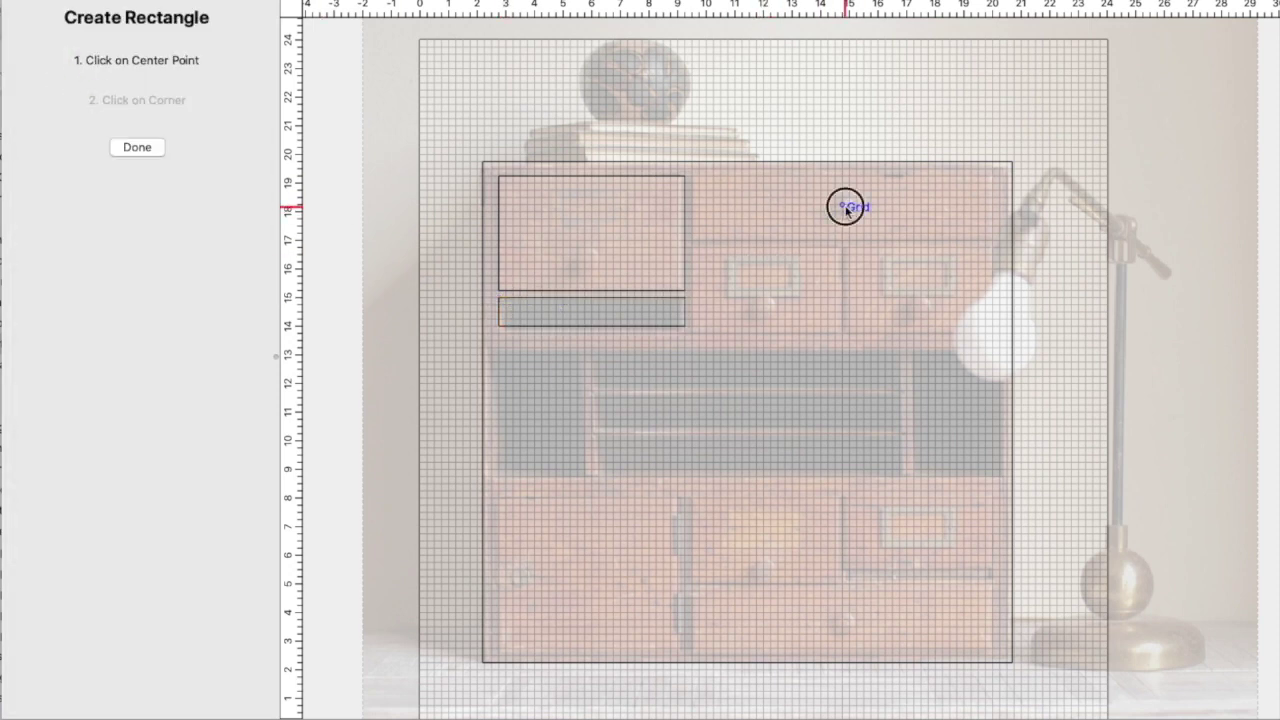
pyautogui.click(694, 171)
# Step: Draw two 5 x 3 in rectangles over the pair of small drawers beneath the wide upper-right drawer
pyautogui.click(73, 66)
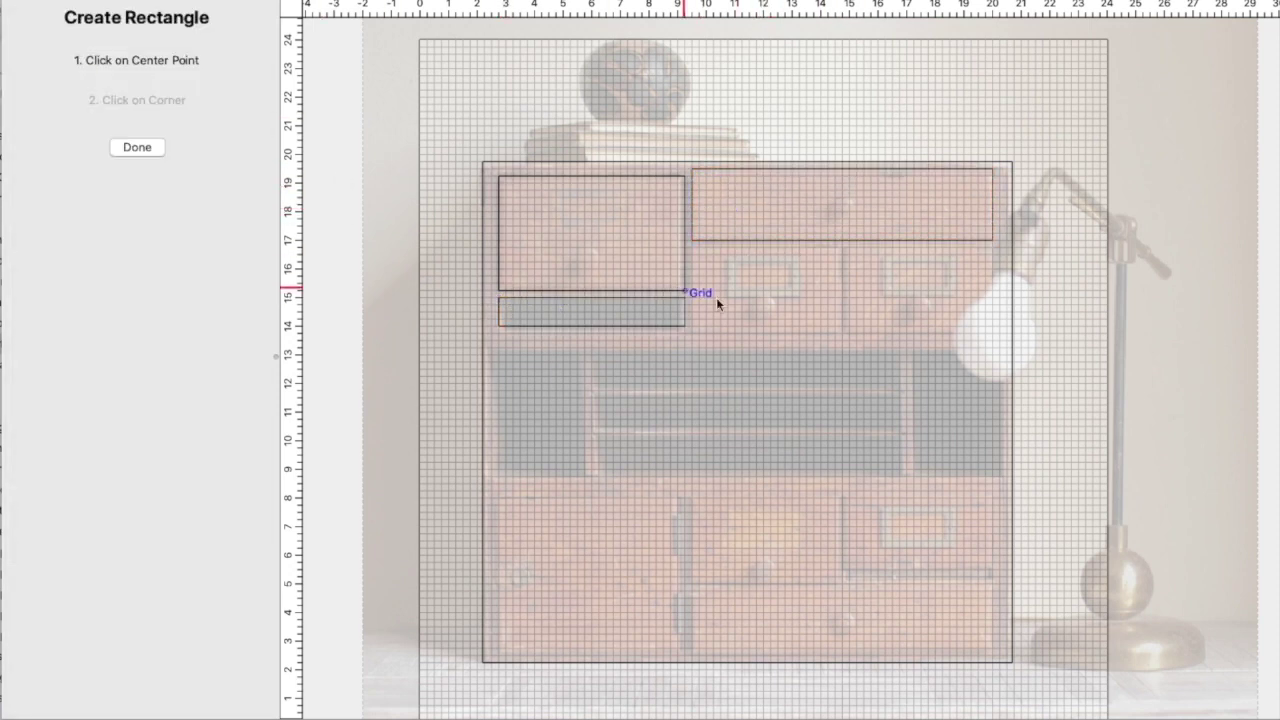
pyautogui.click(763, 290)
pyautogui.click(692, 247)
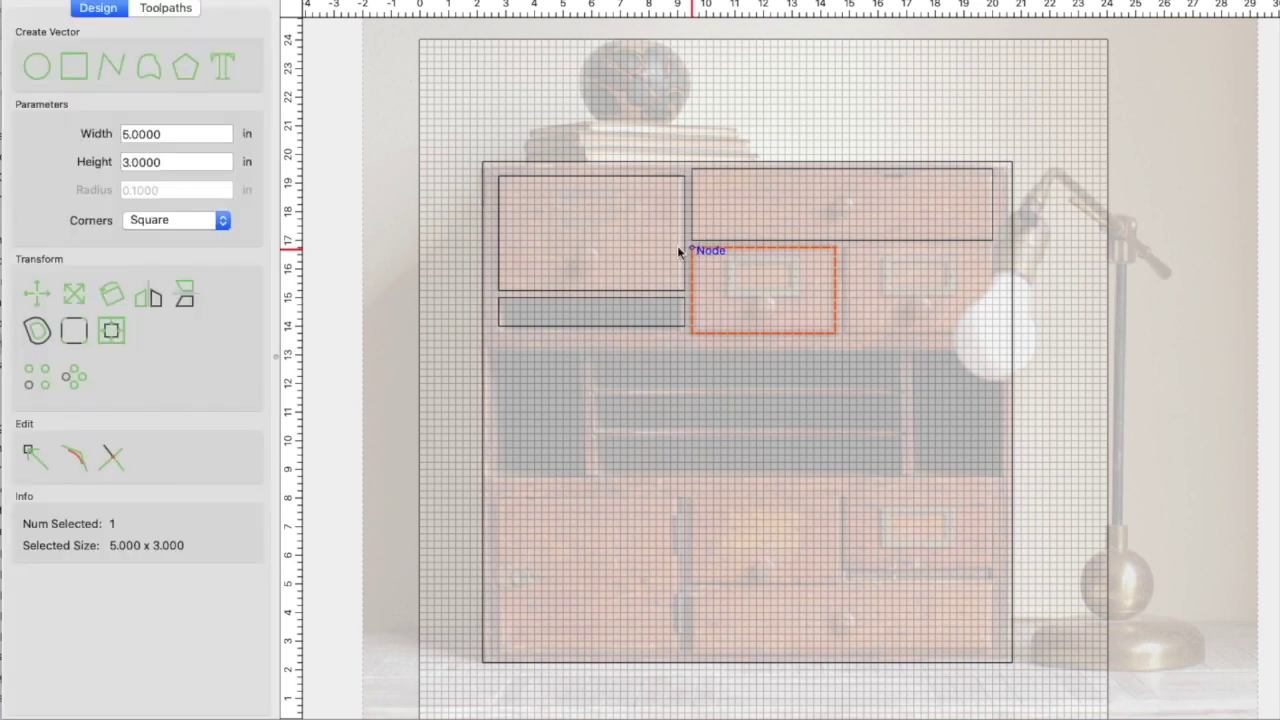
pyautogui.click(73, 66)
pyautogui.click(920, 290)
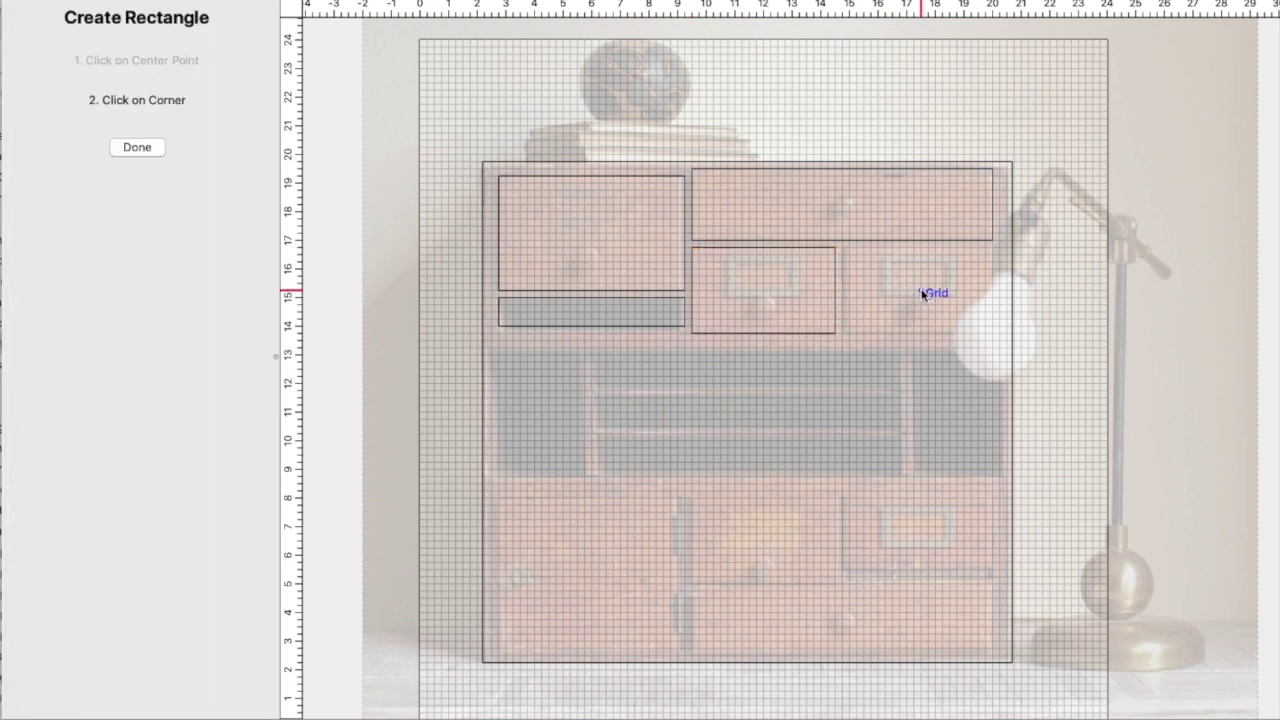
pyautogui.click(848, 247)
# Step: Draw a 3 x 4.5 in rectangle for the middle row's left compartment and move it into line with the drawer above
pyautogui.click(73, 66)
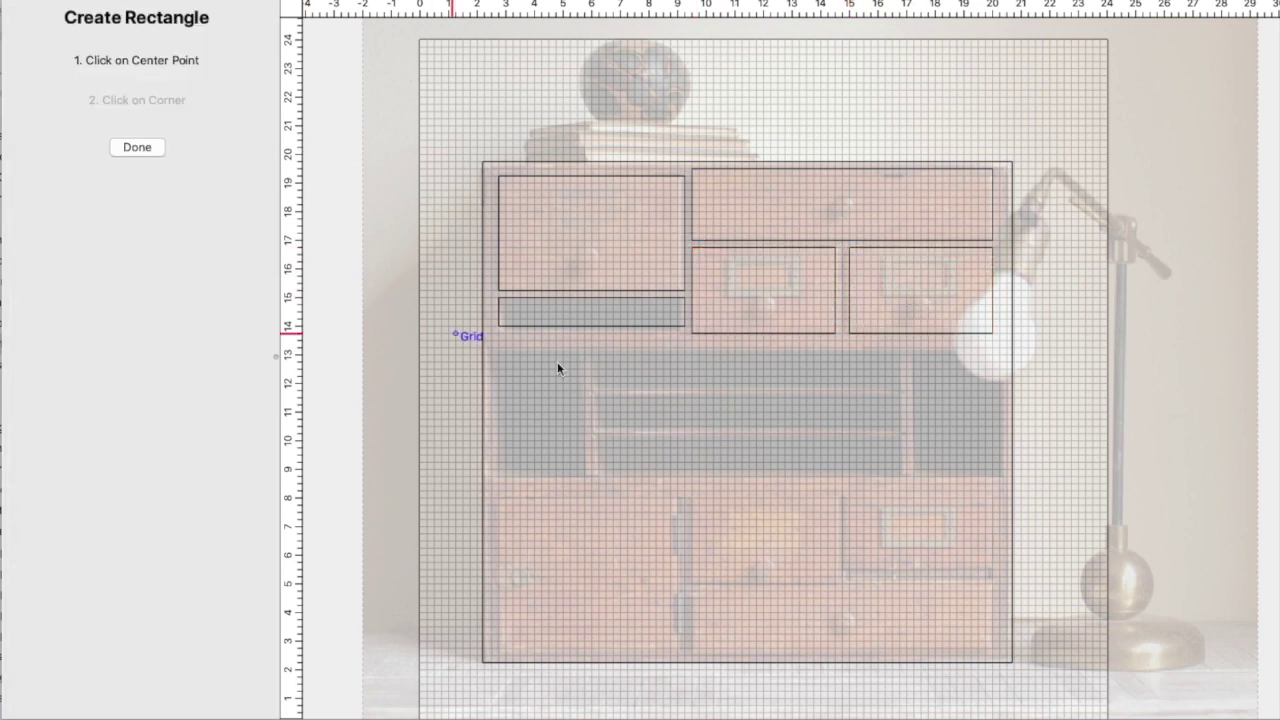
pyautogui.click(534, 419)
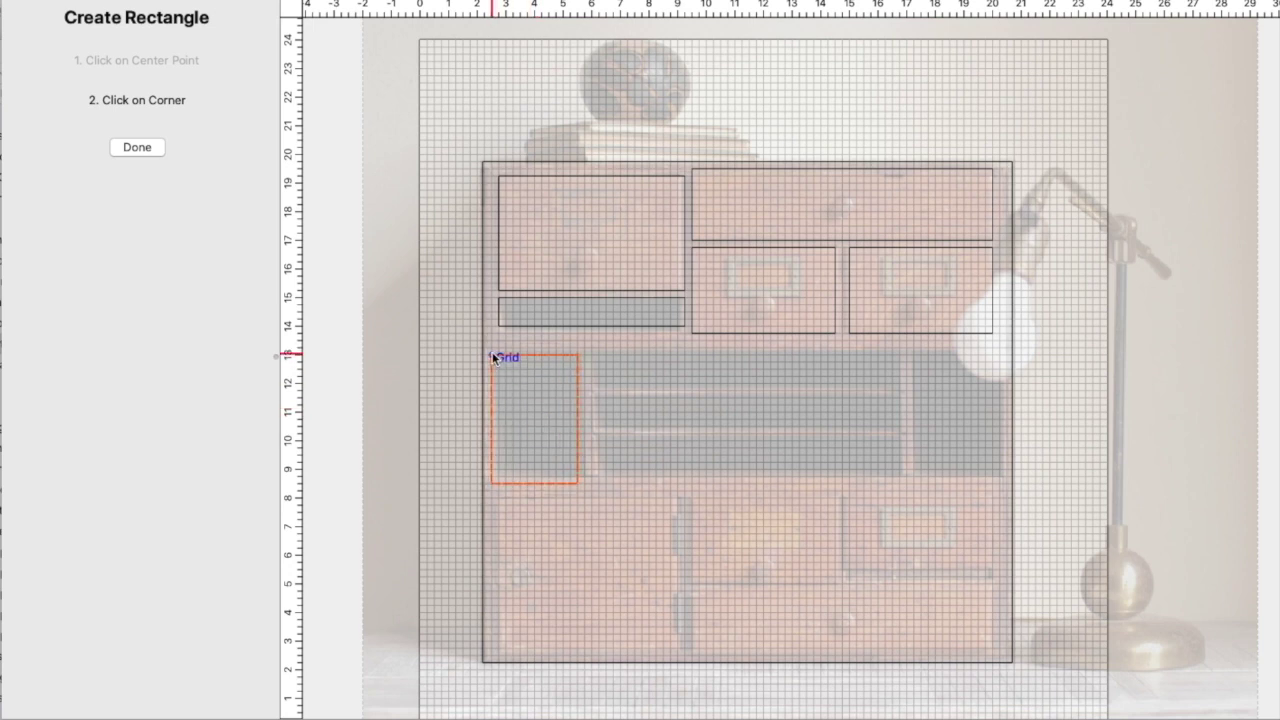
pyautogui.click(494, 360)
pyautogui.moveTo(580, 357); pyautogui.dragTo(583, 350)
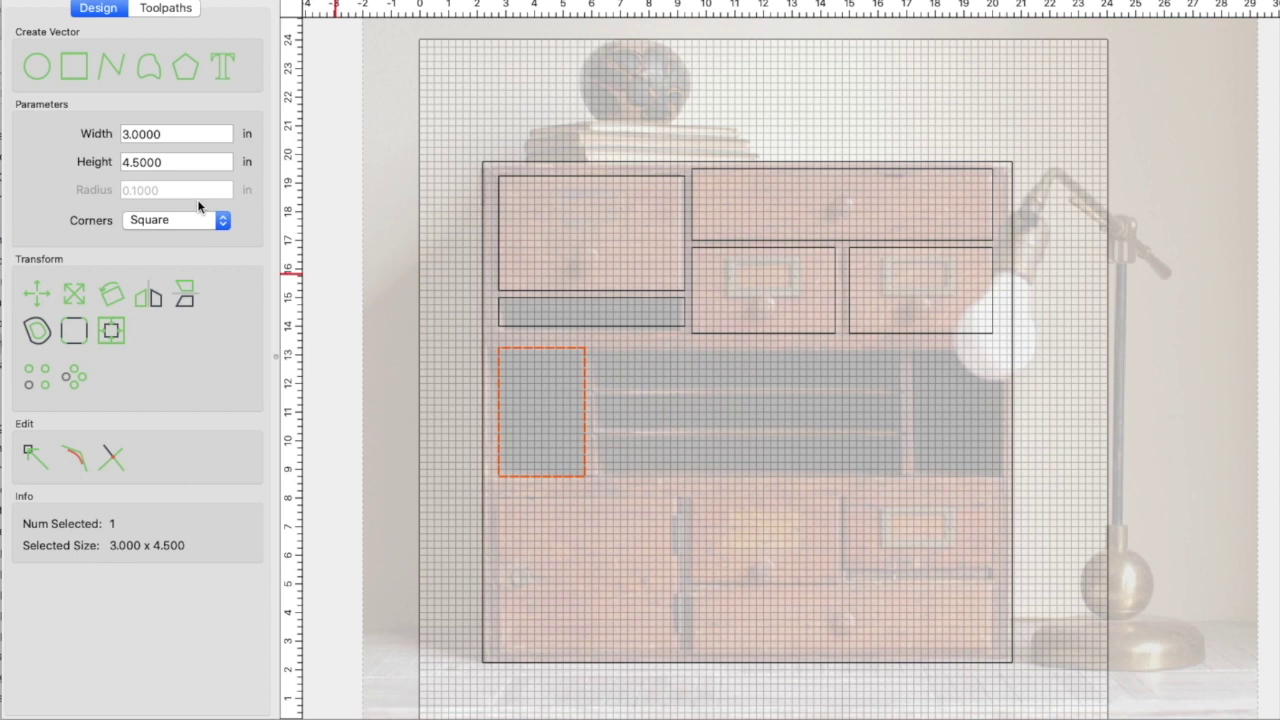
# Step: Draw rectangles over the middle row's right compartment and its central shelf opening, making the central one about 10.37 x 4.5 in
pyautogui.click(75, 67)
pyautogui.click(957, 413)
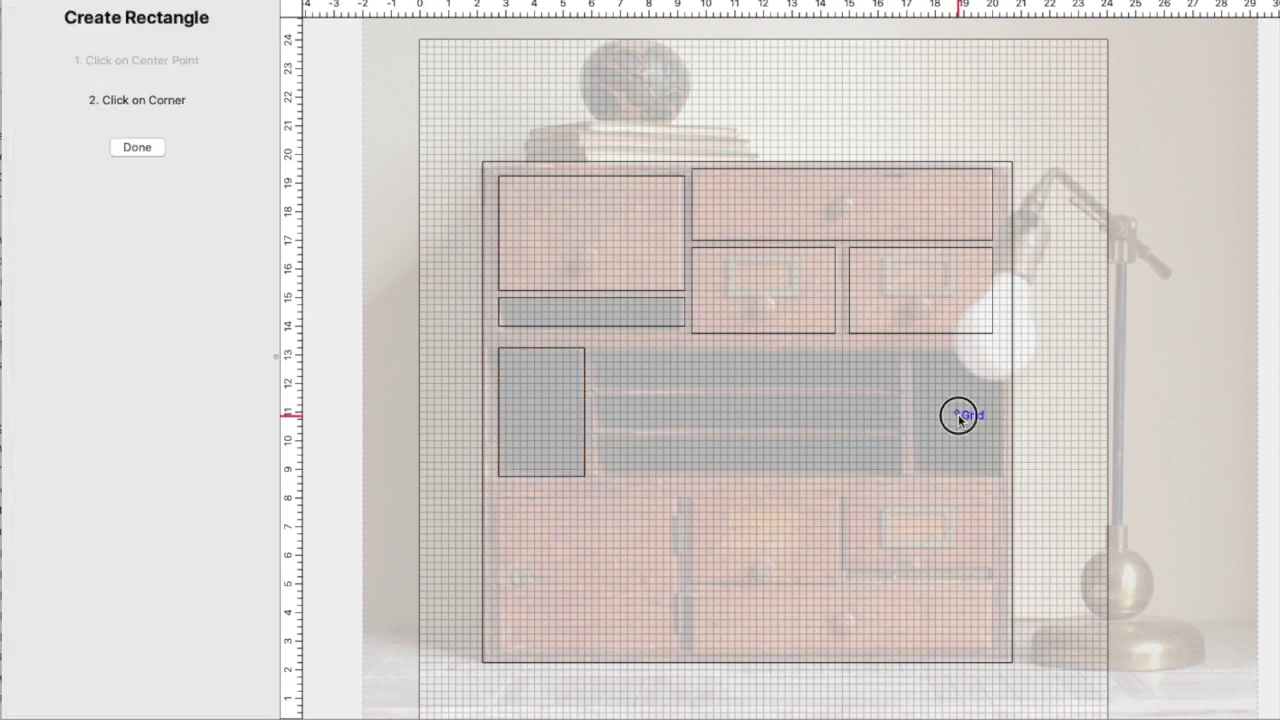
pyautogui.click(912, 350)
pyautogui.click(75, 67)
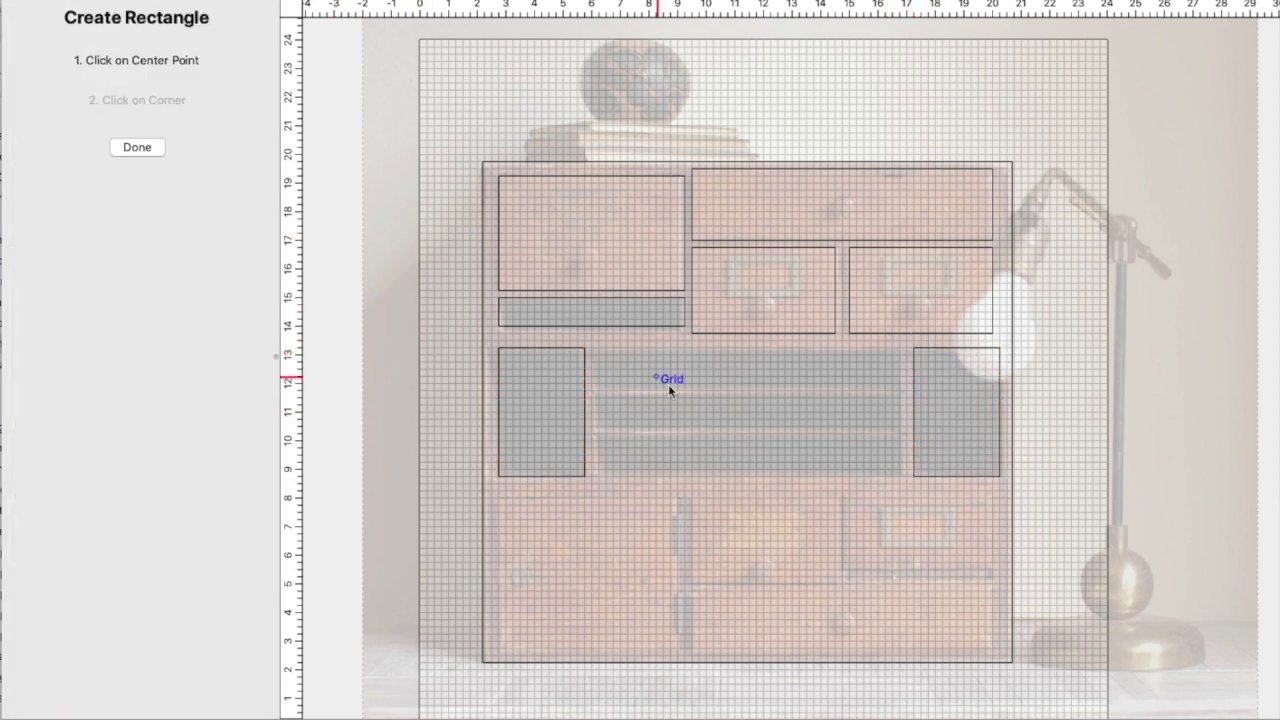
pyautogui.click(748, 412)
pyautogui.click(598, 348)
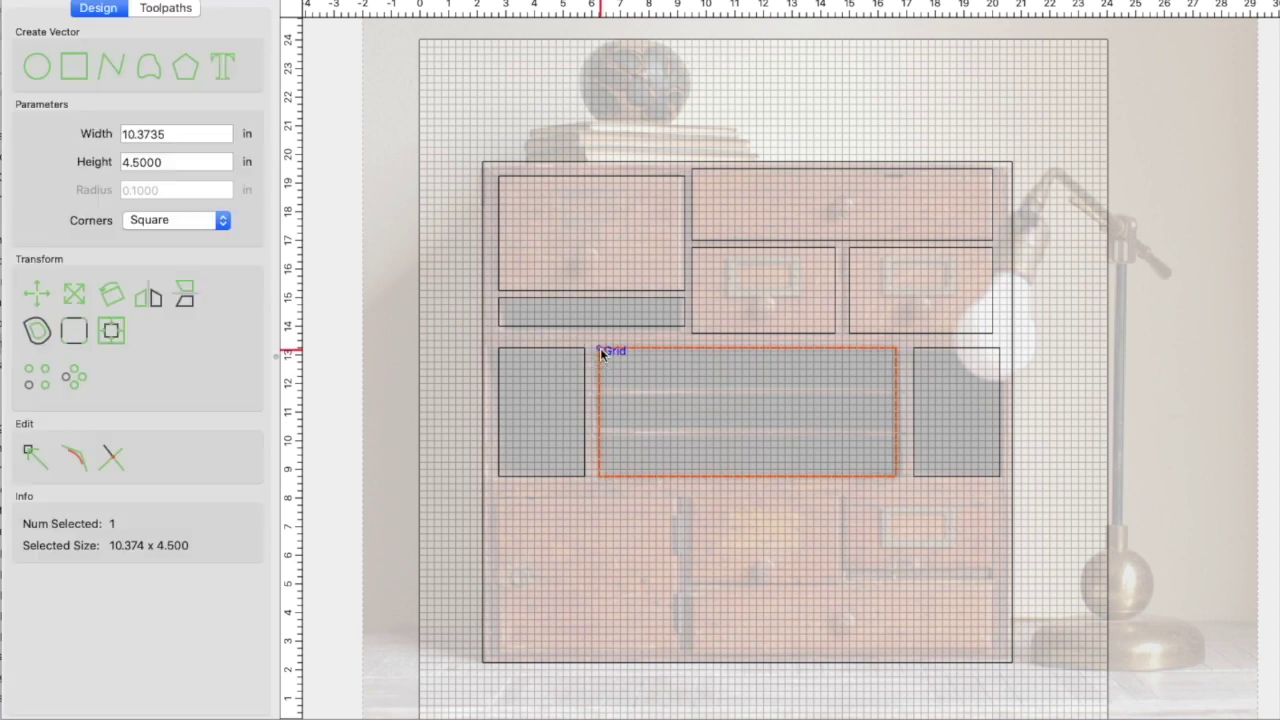
# Step: Draw rectangles over the cabinet's lower-left door and the small drawer immediately to its right
pyautogui.press('r')
pyautogui.click(586, 579)
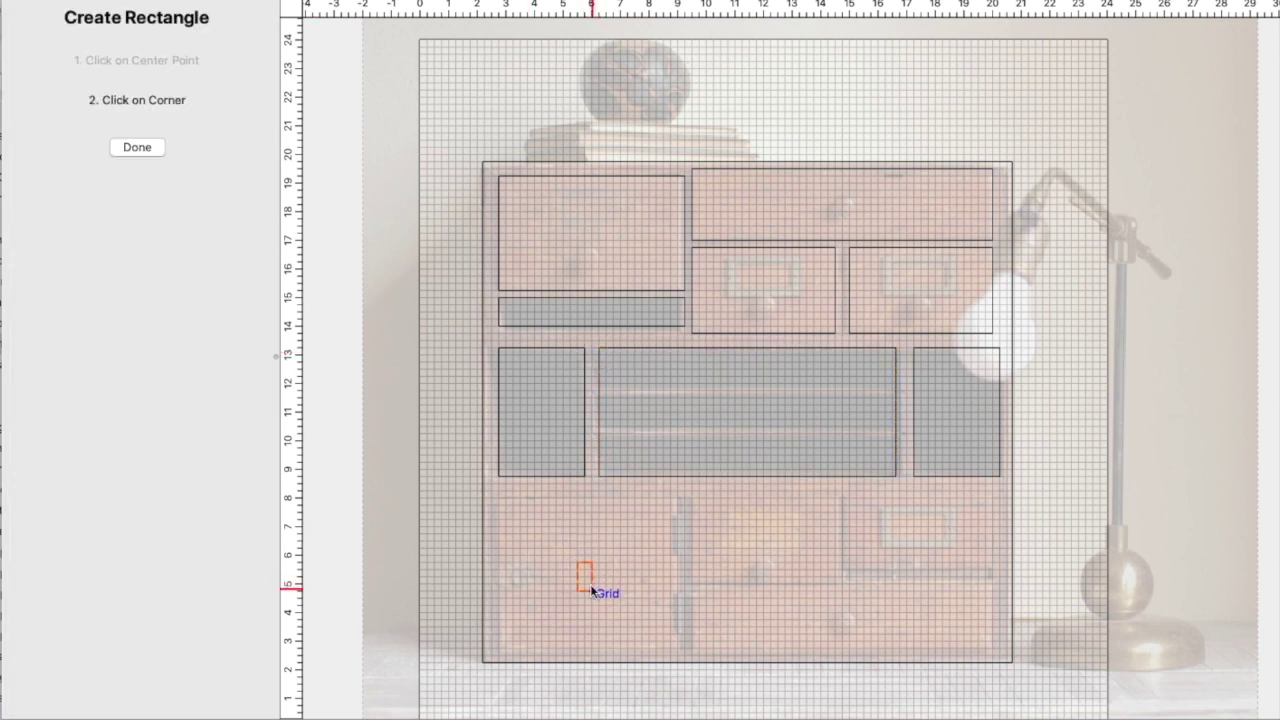
pyautogui.click(494, 500)
pyautogui.press('r')
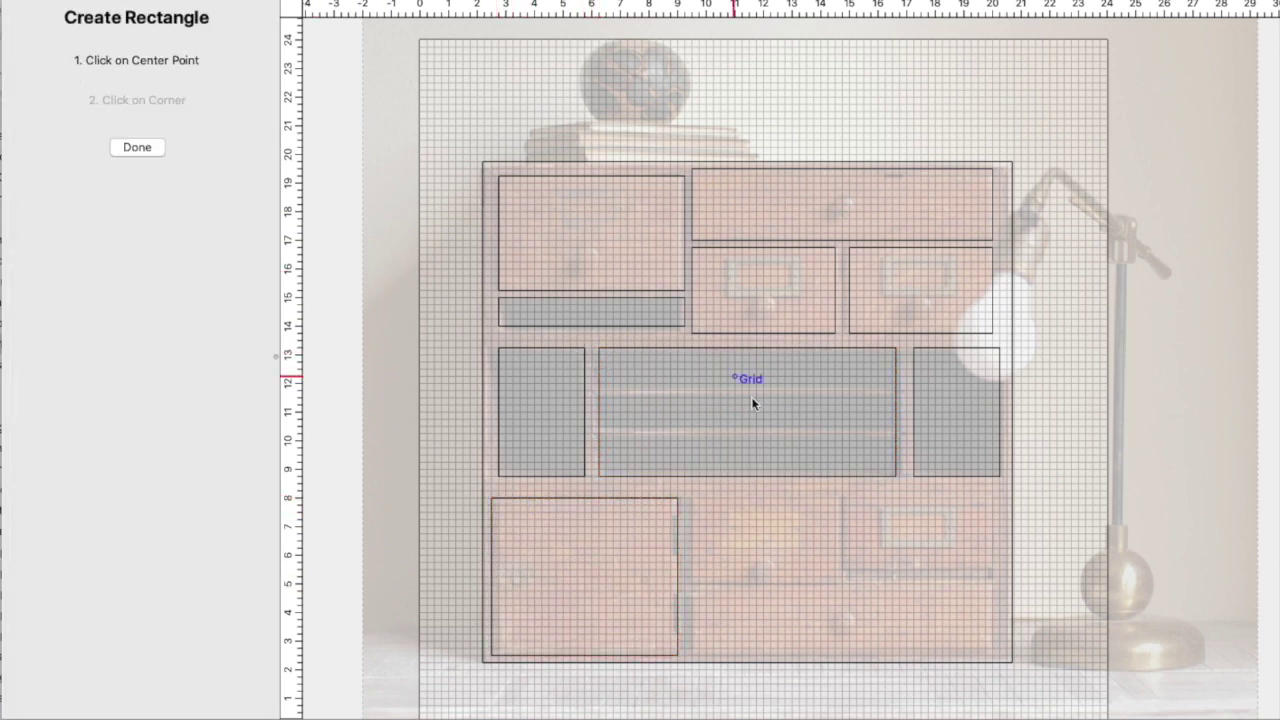
pyautogui.click(763, 543)
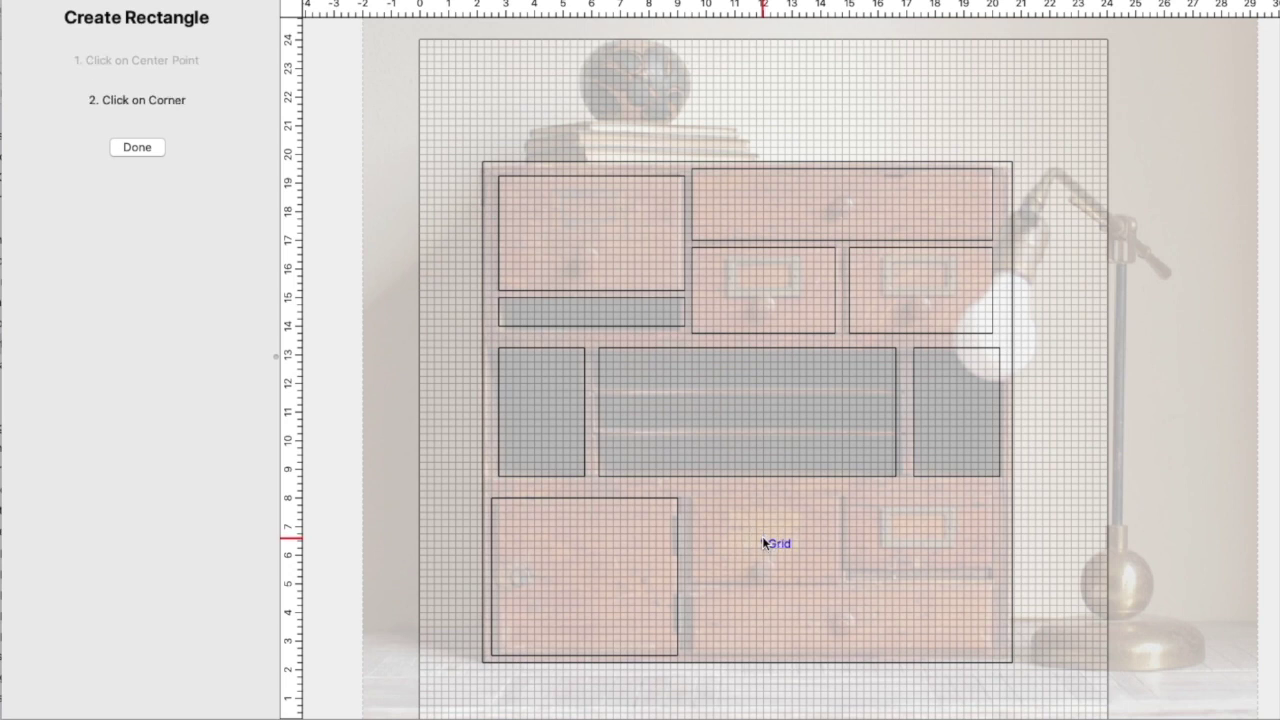
pyautogui.click(692, 500)
# Step: Draw a rectangle over the lower row's right small drawer and extend its bottom edge to make it 5 x 3 in
pyautogui.press('r')
pyautogui.click(921, 535)
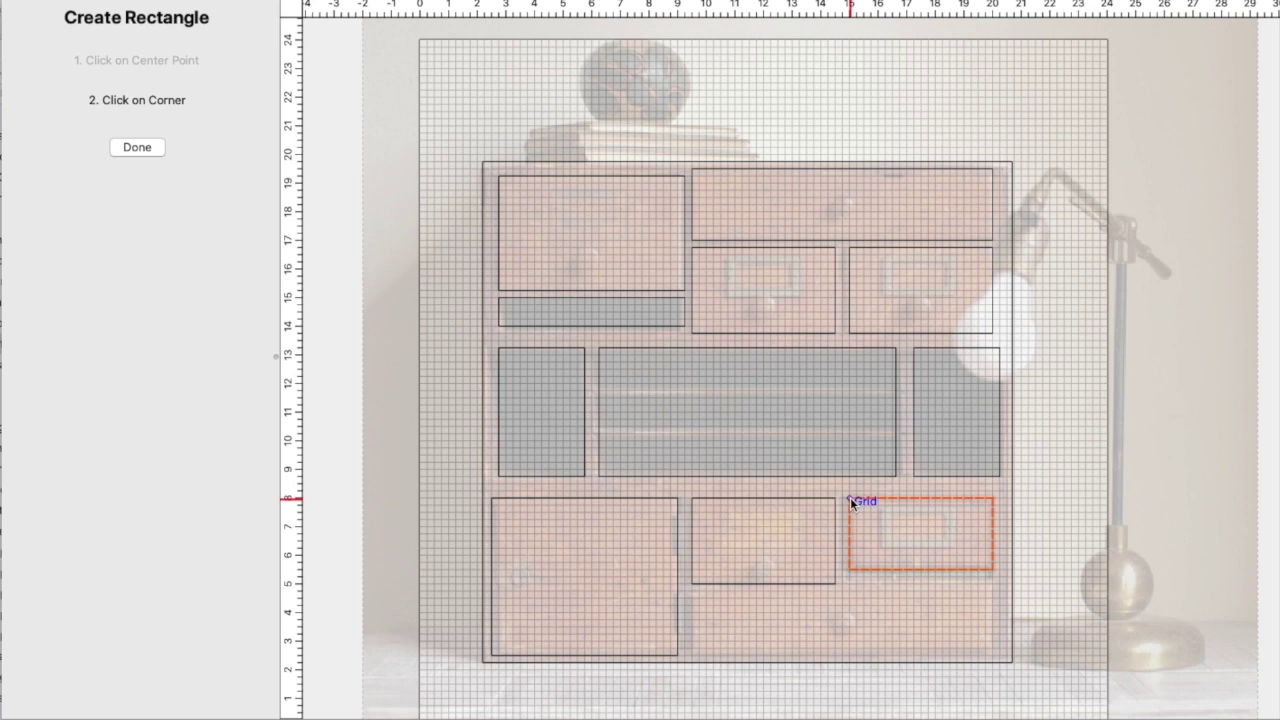
pyautogui.click(847, 499)
pyautogui.click(74, 293)
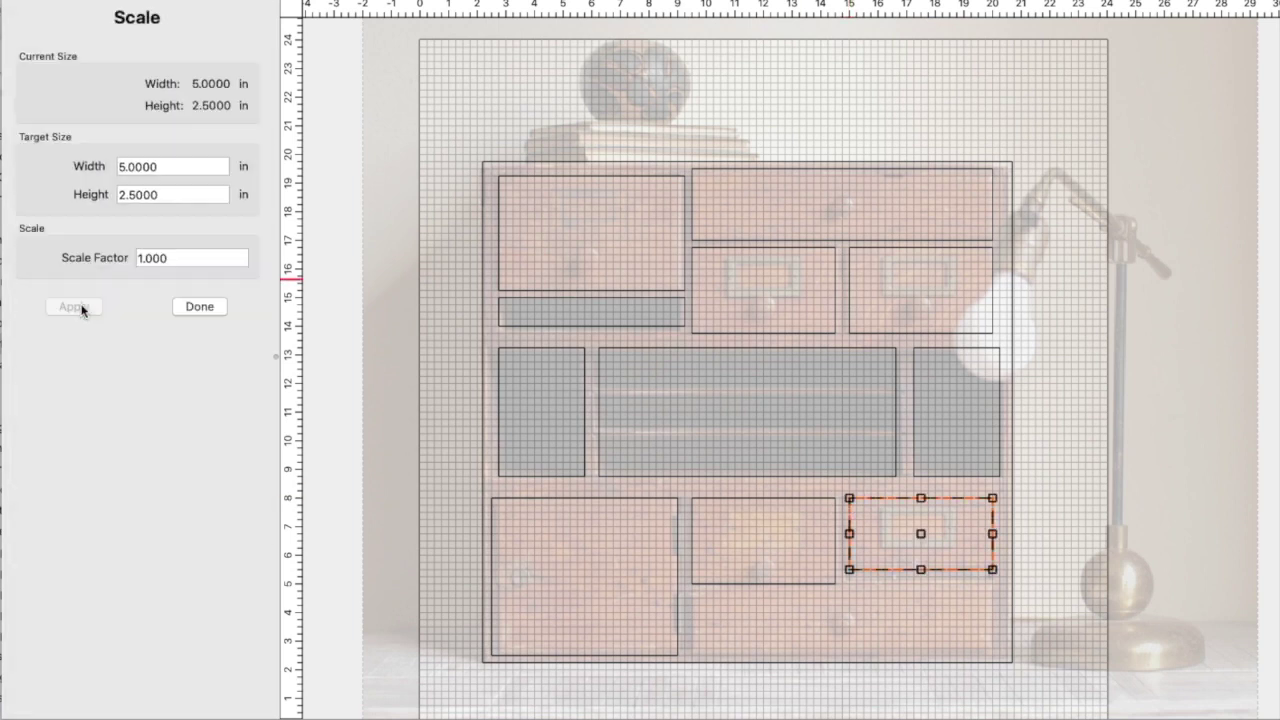
pyautogui.moveTo(924, 570); pyautogui.dragTo(924, 583)
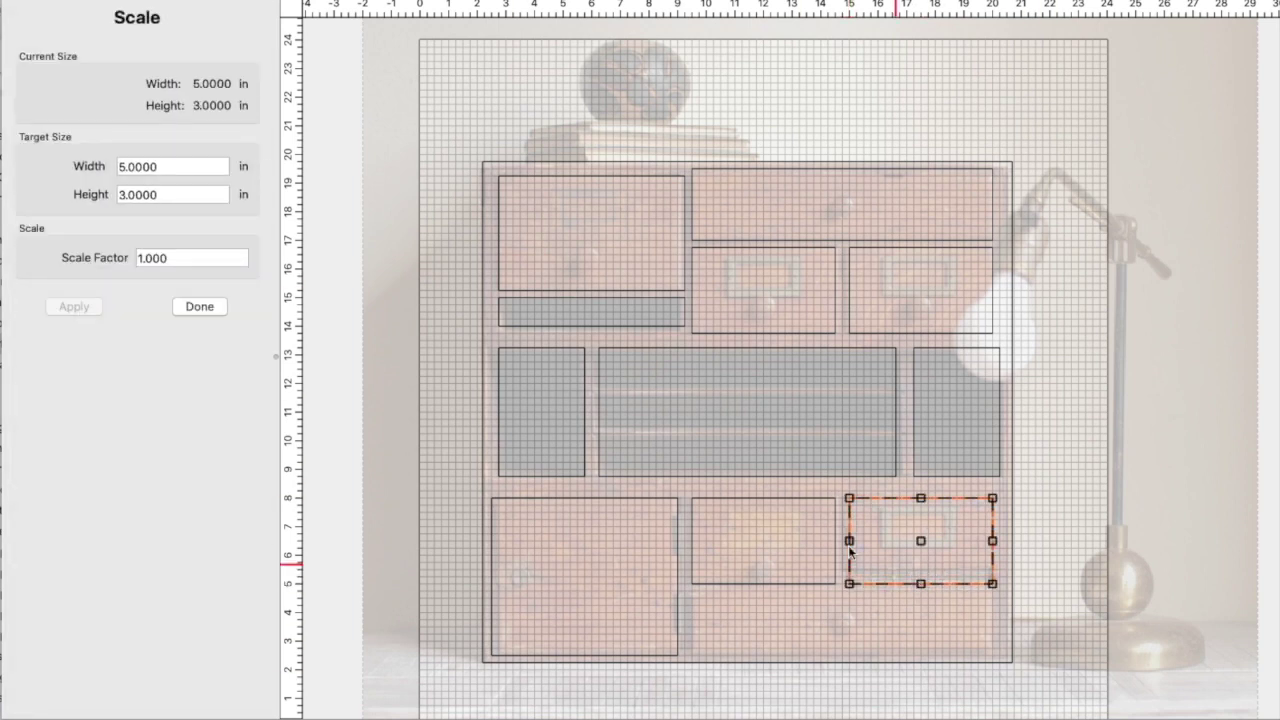
pyautogui.click(199, 306)
# Step: Draw a rectangle over the wide bottom drawer, raise its bottom edge to make it 10.5 x 2.25 in, and deselect it
pyautogui.press('r')
pyautogui.click(843, 629)
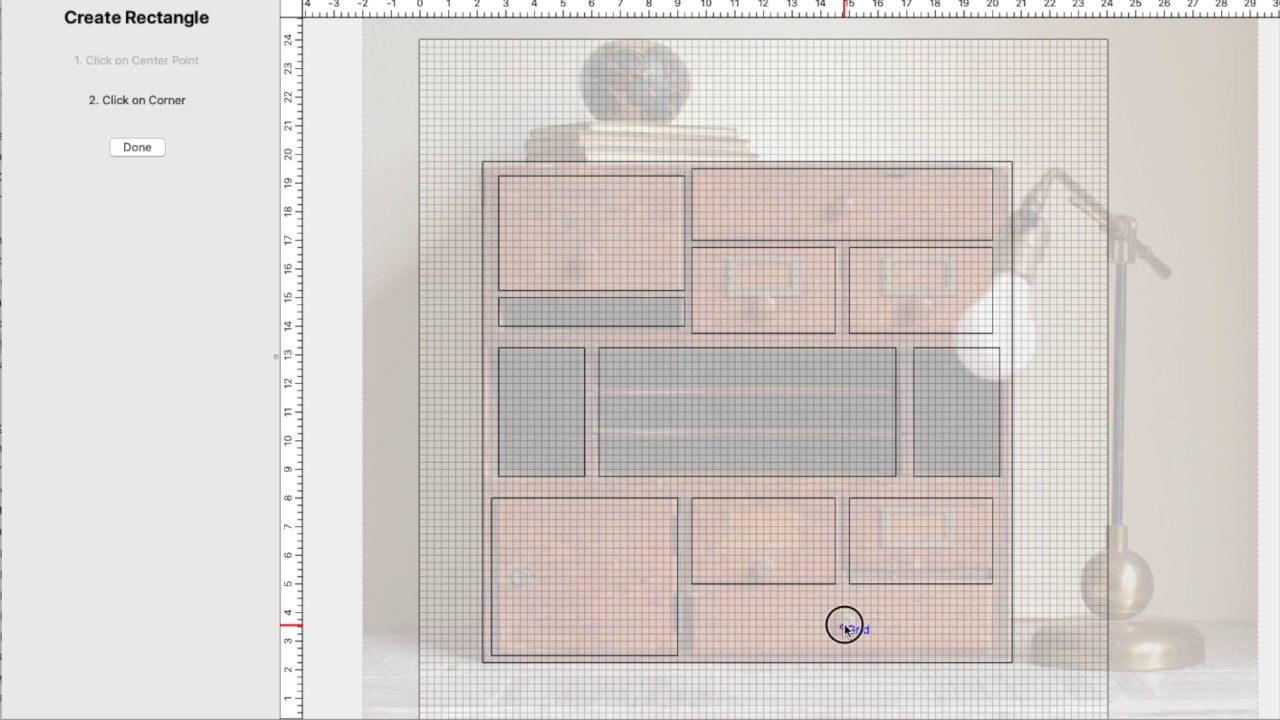
pyautogui.click(692, 594)
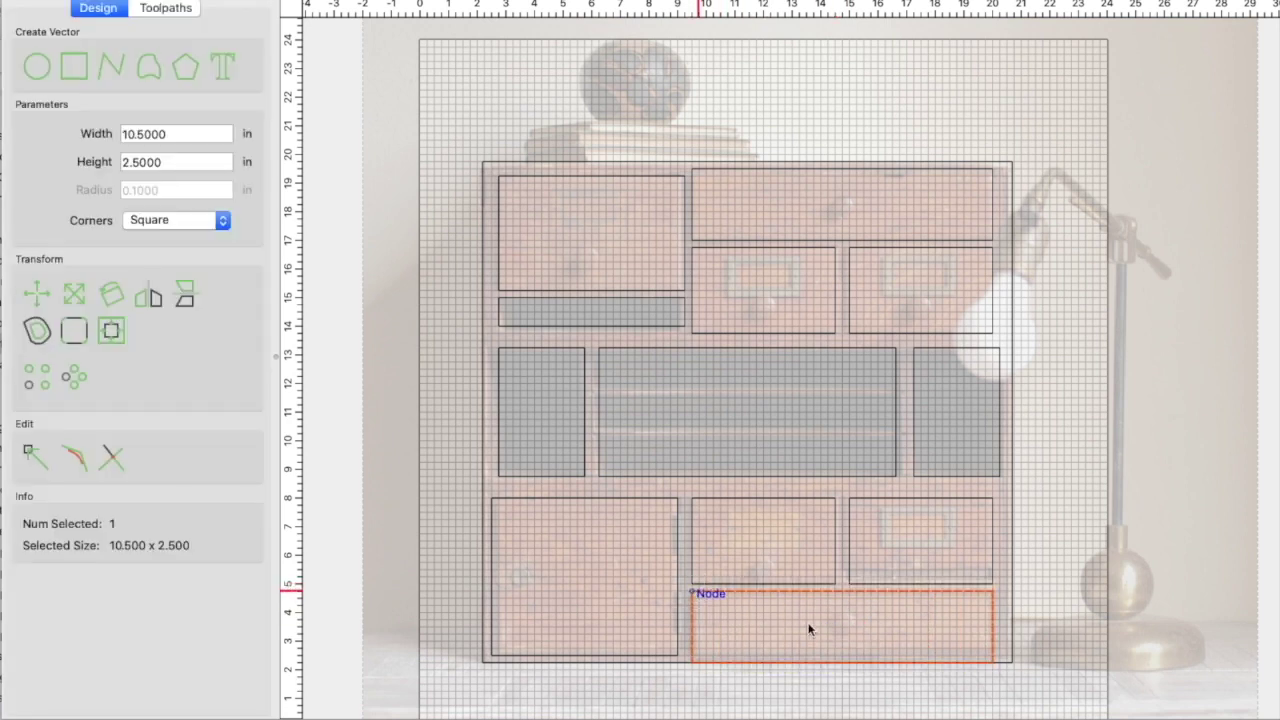
pyautogui.click(75, 300)
pyautogui.moveTo(842, 662); pyautogui.dragTo(842, 655)
pyautogui.click(195, 308)
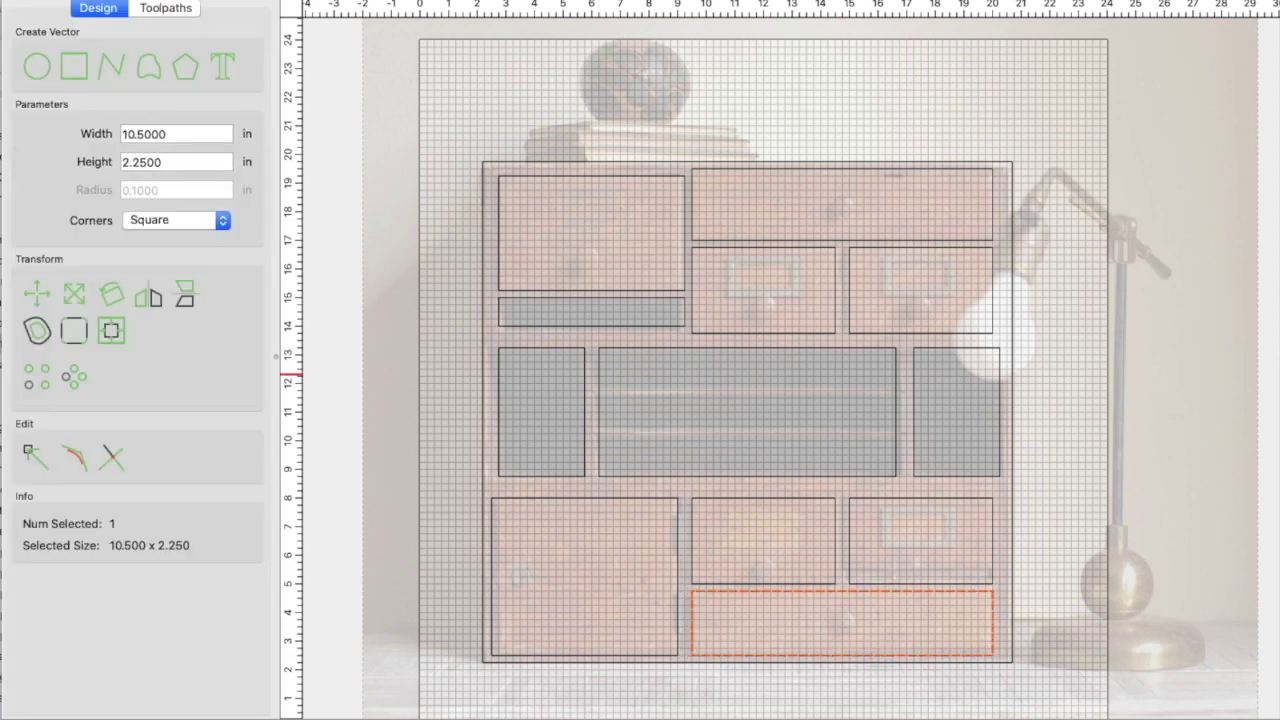
pyautogui.press('Escape')
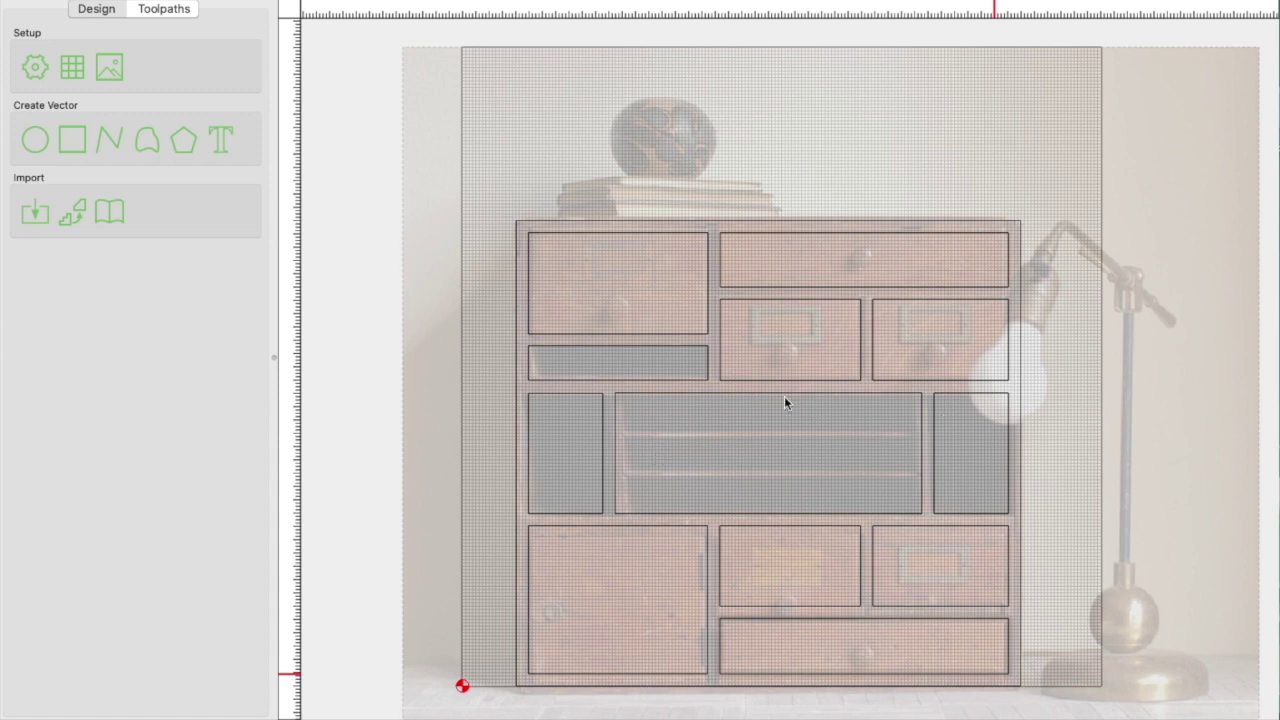
# Step: Check the sizes of the cabinet's central shelf opening and its top panel
pyautogui.click(721, 395)
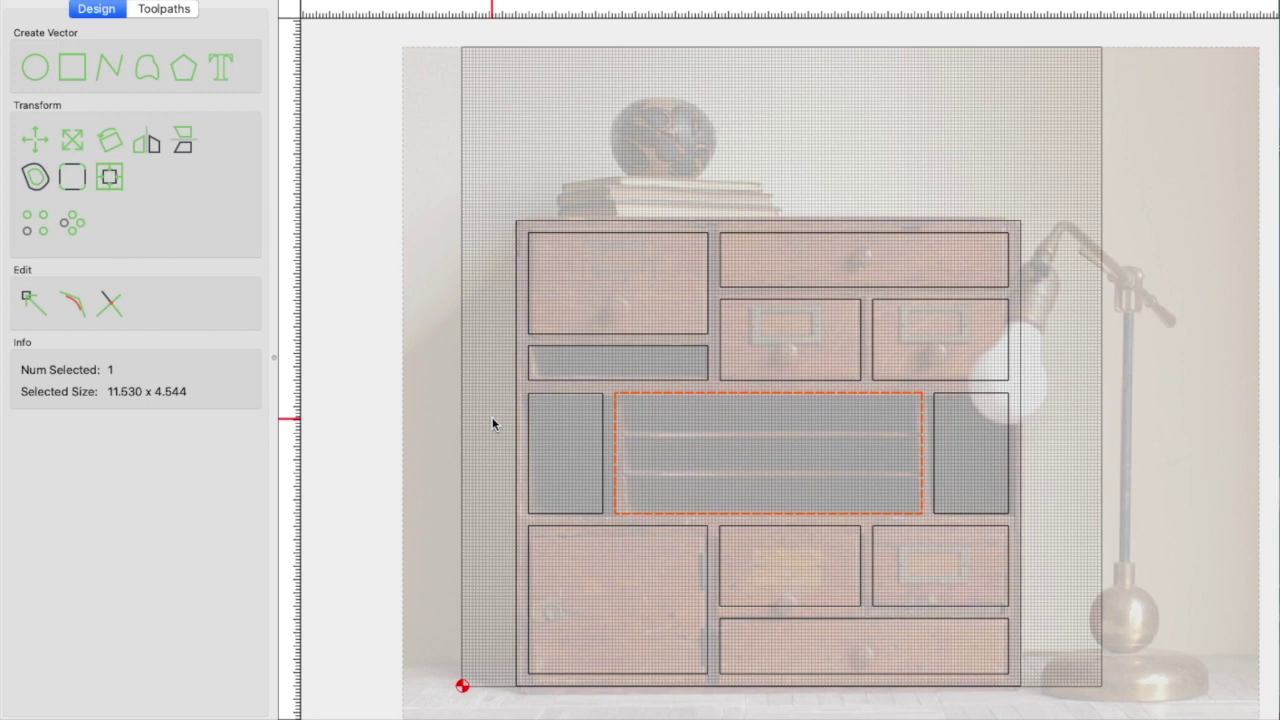
pyautogui.press('super+2')
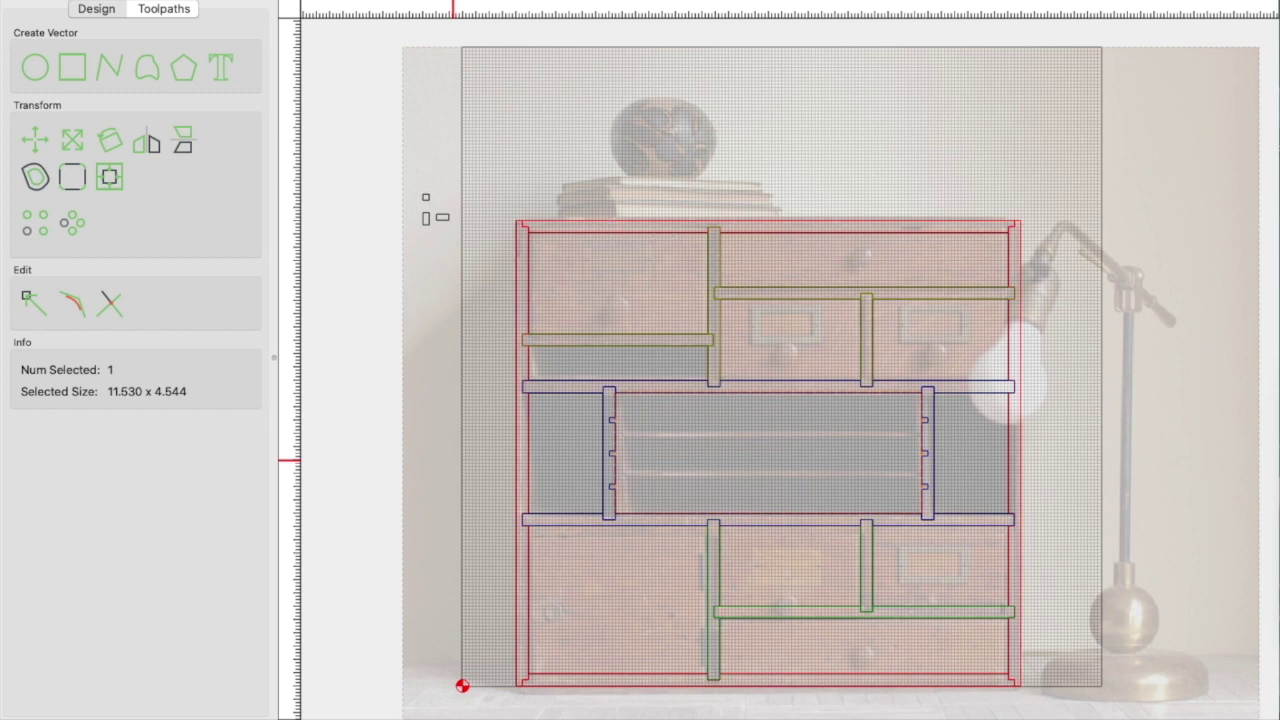
pyautogui.click(864, 221)
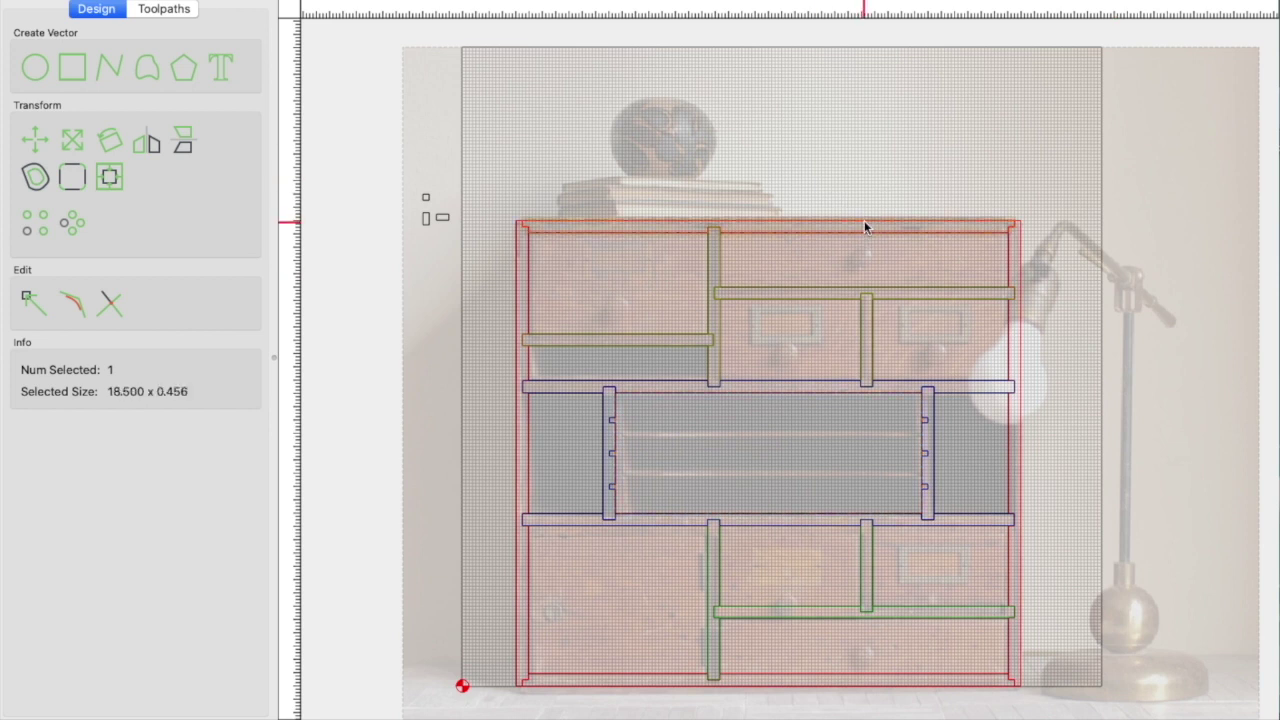
pyautogui.click(72, 143)
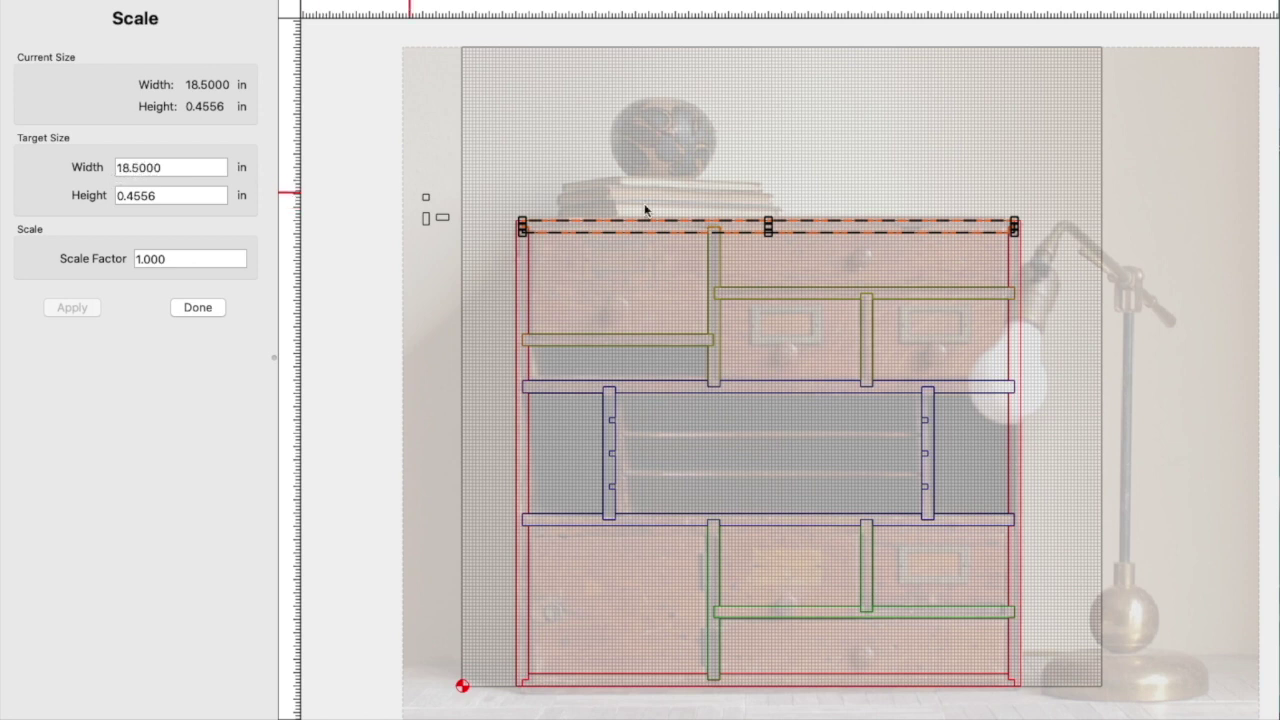
pyautogui.click(203, 309)
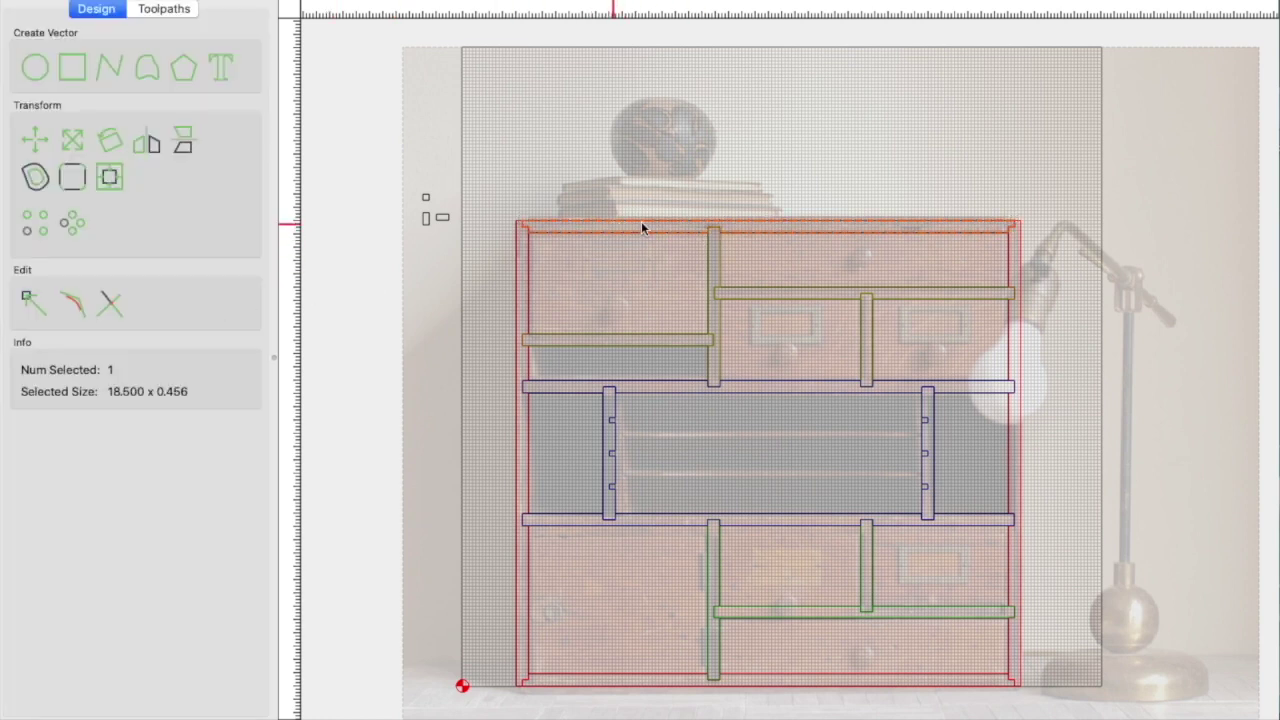
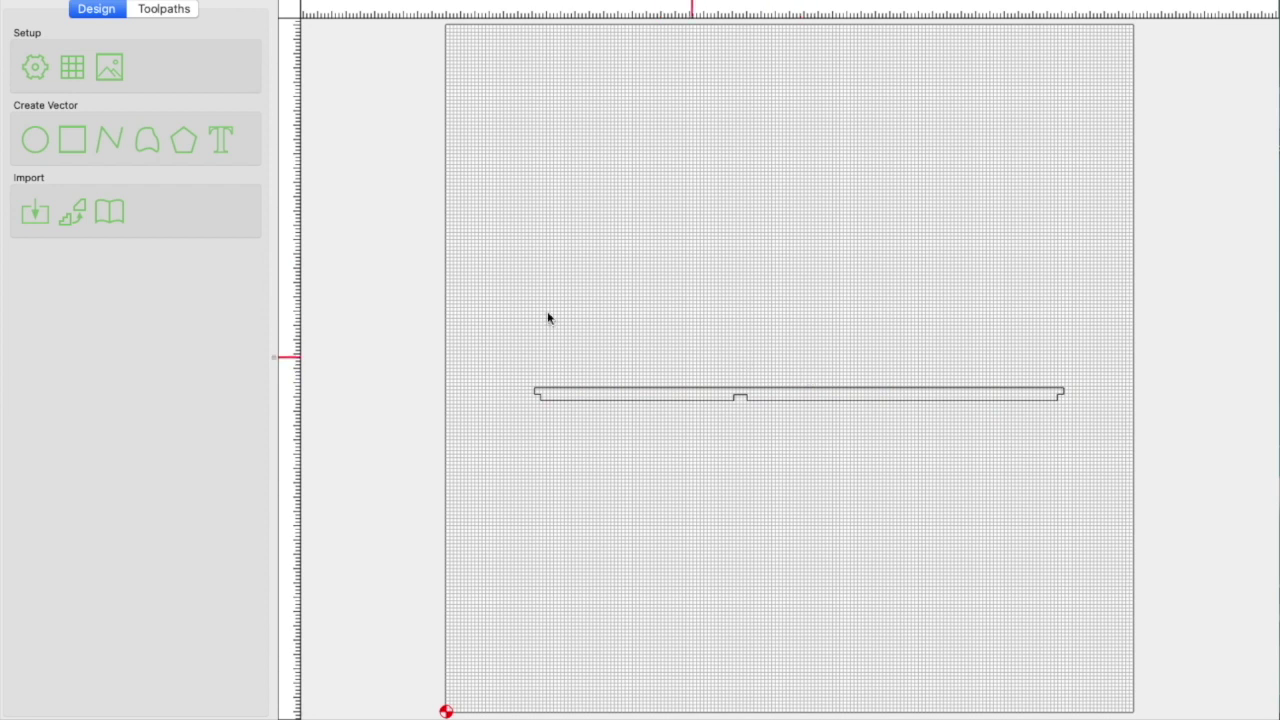
# Step: Draw a rectangle below the notched top-panel profile and set its size to 18.5 x 9 in
pyautogui.click(75, 142)
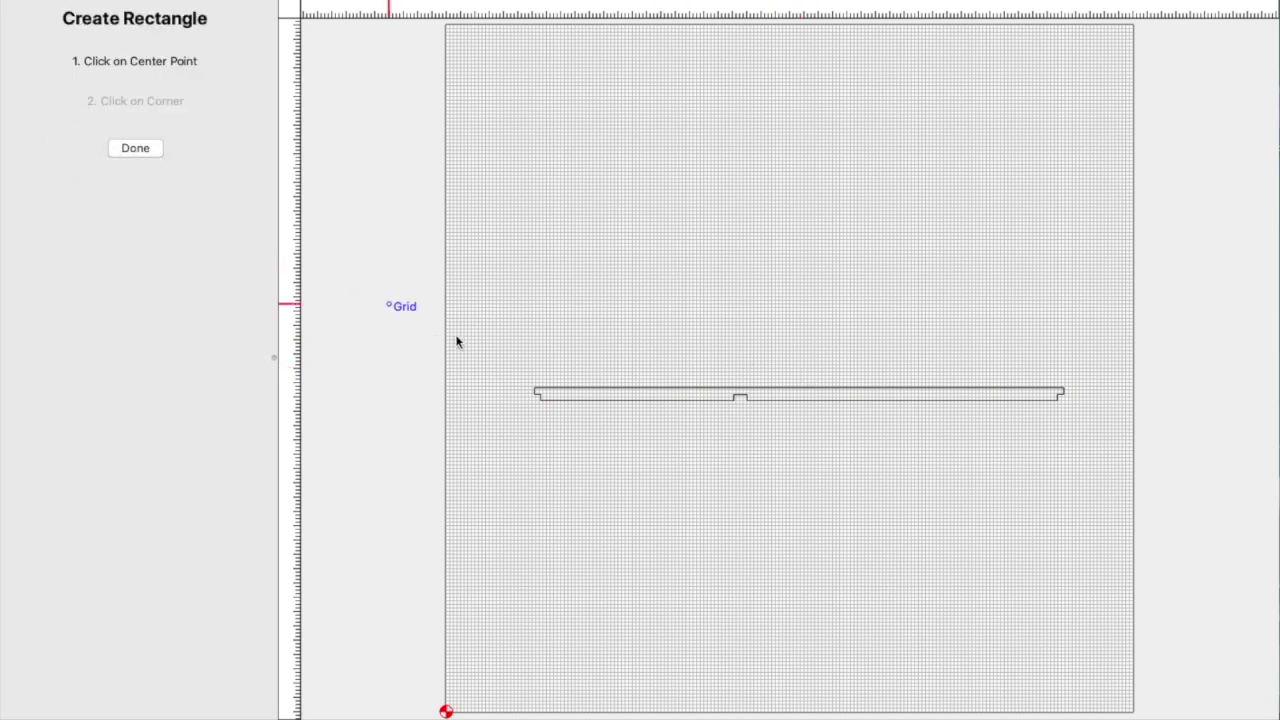
pyautogui.click(800, 577)
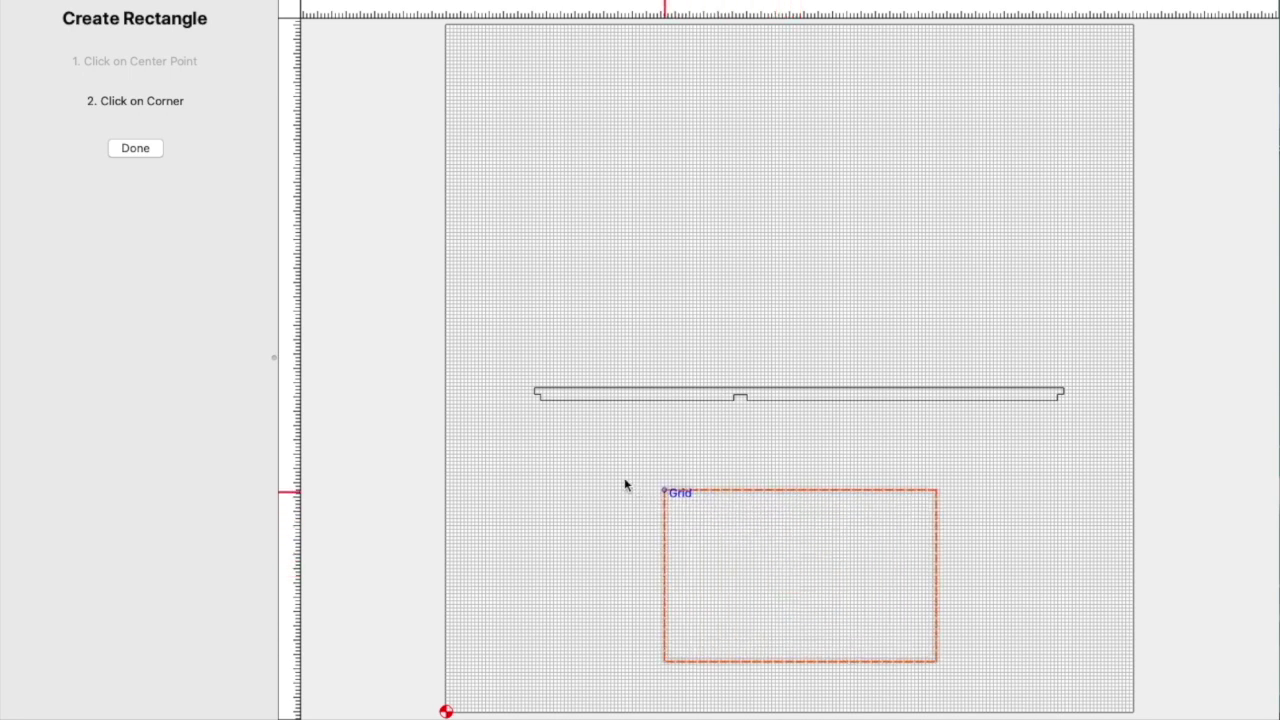
pyautogui.click(532, 438)
pyautogui.moveTo(154, 163); pyautogui.dragTo(122, 165)
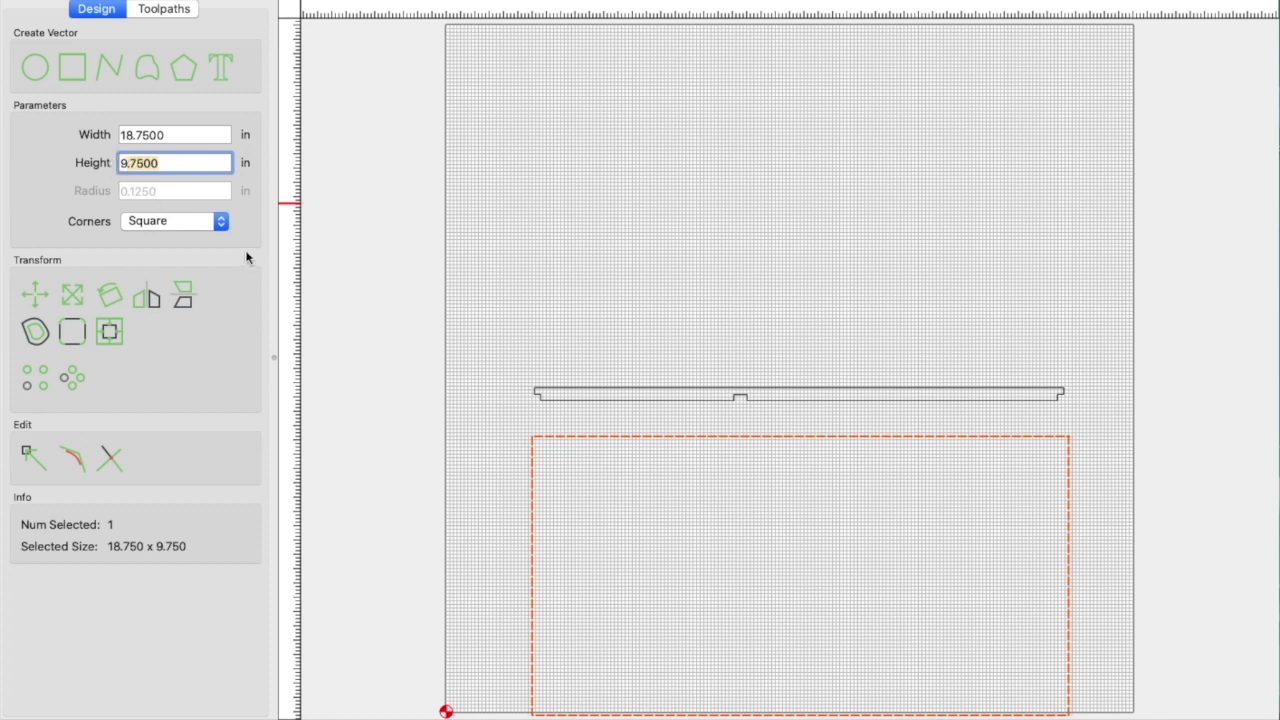
pyautogui.write('9')
pyautogui.click(150, 136)
pyautogui.moveTo(150, 136); pyautogui.dragTo(138, 140)
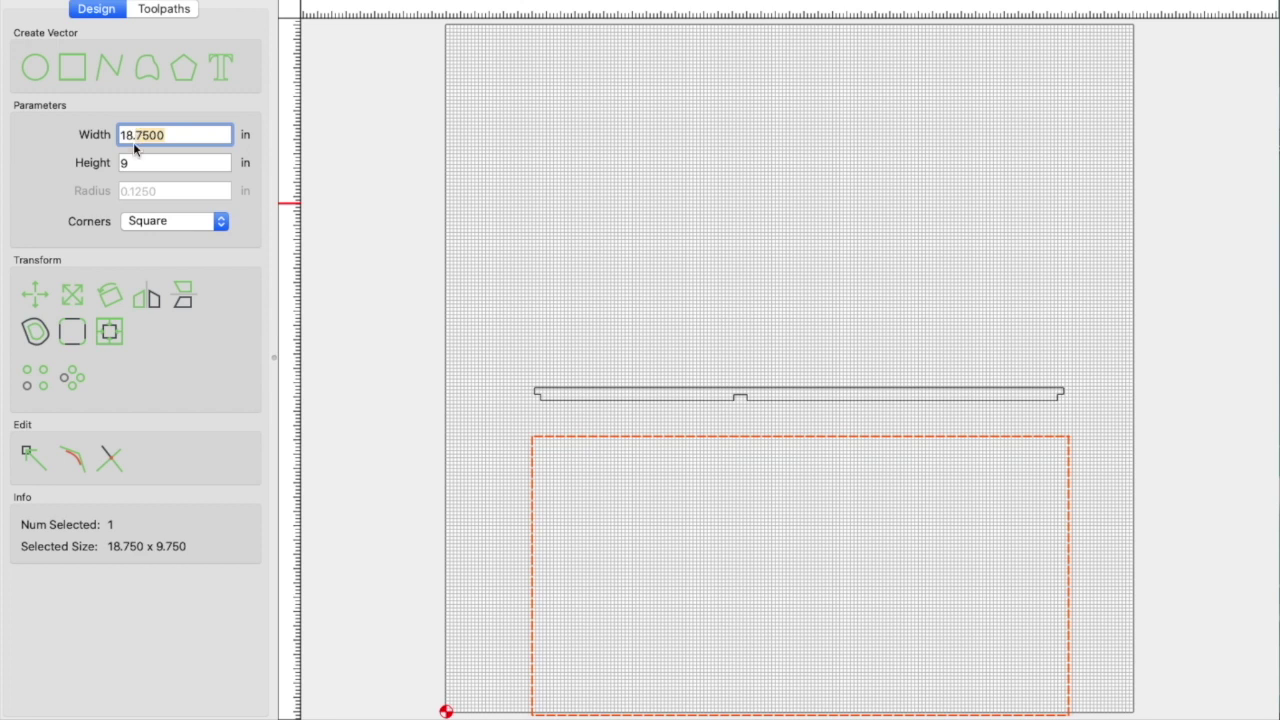
# Step: Align the rectangle and the notched profile on their horizontal centres and inside top edges, check the rectangle's size, and clear the selection
pyautogui.keyDown('shift'); pyautogui.click(706, 394); pyautogui.keyUp('shift')
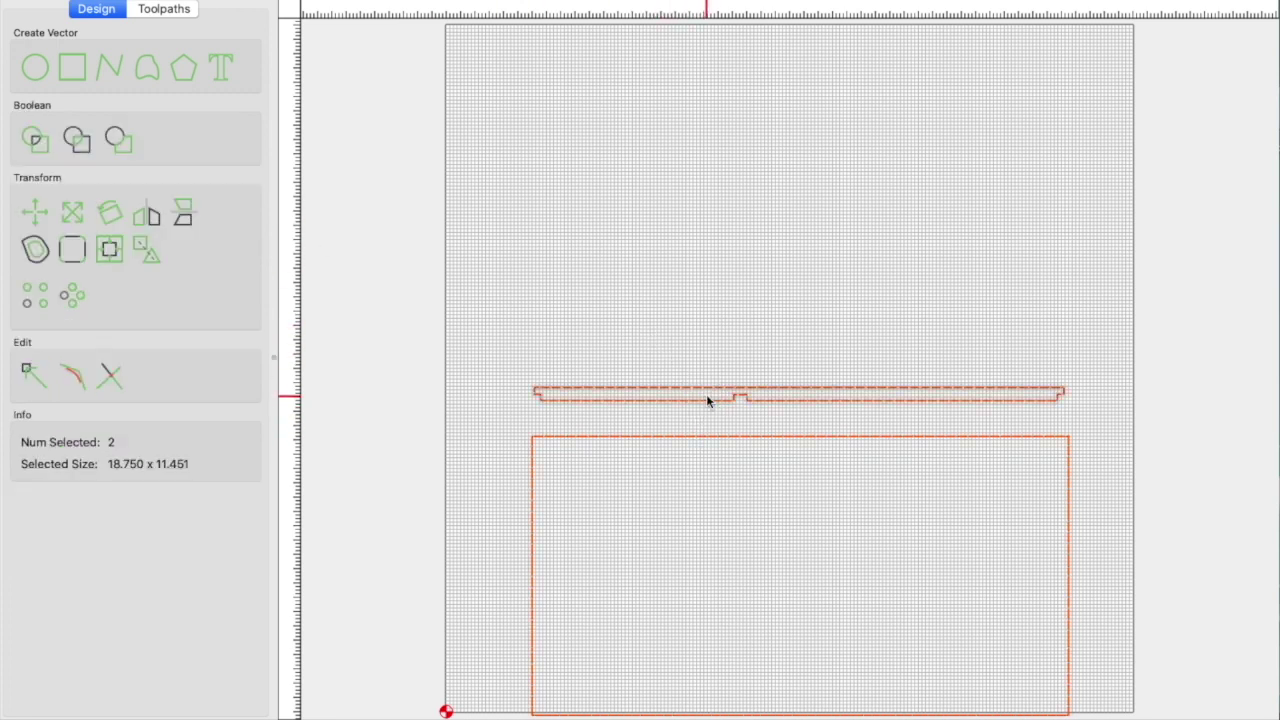
pyautogui.click(110, 249)
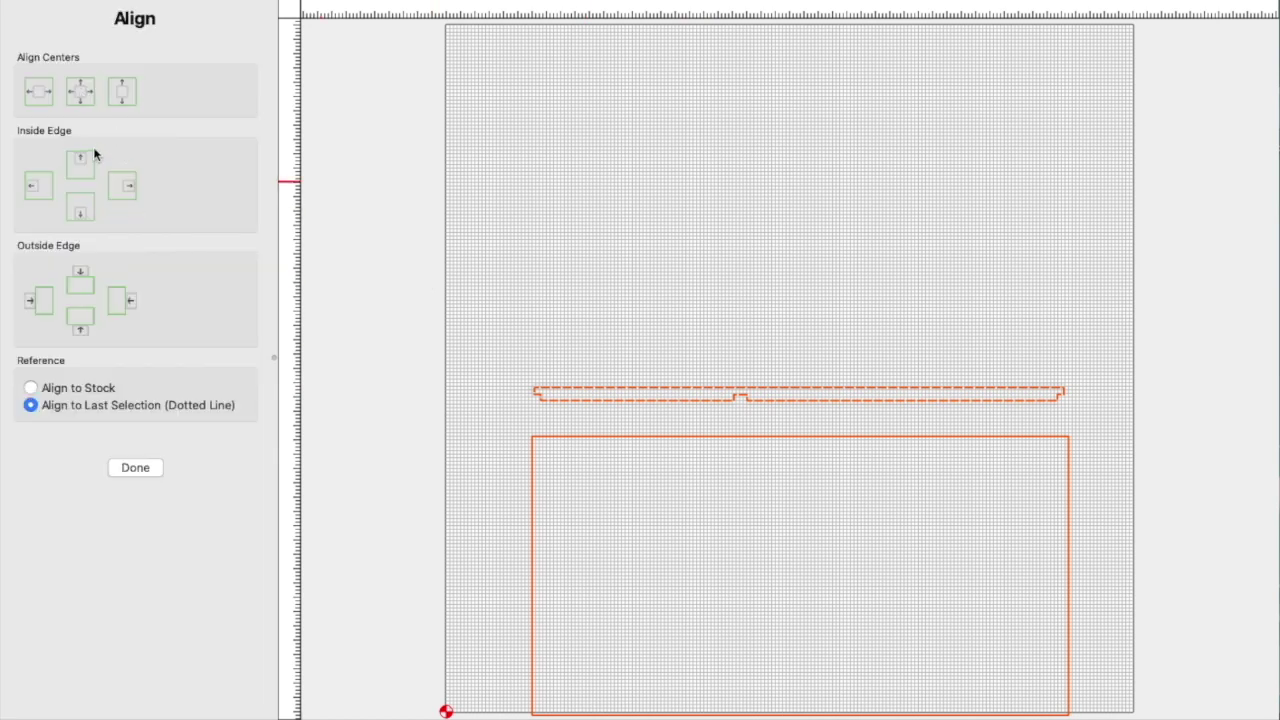
pyautogui.click(38, 93)
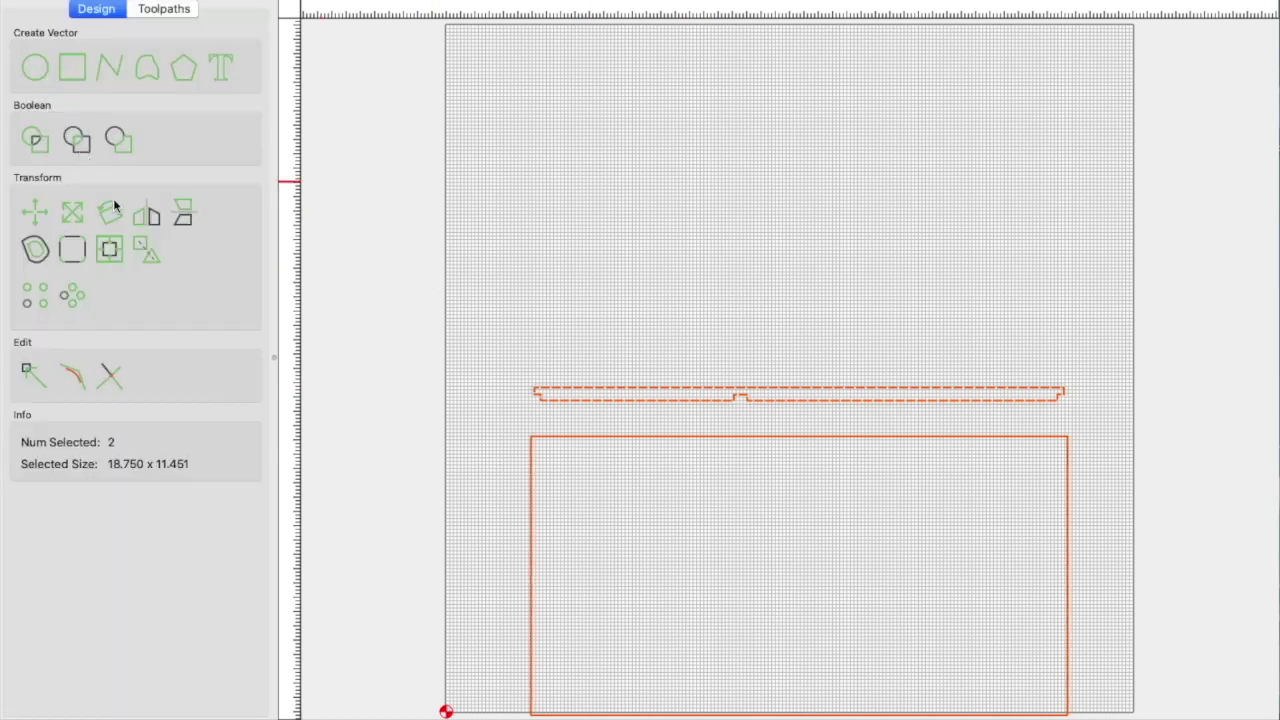
pyautogui.click(108, 249)
pyautogui.click(84, 171)
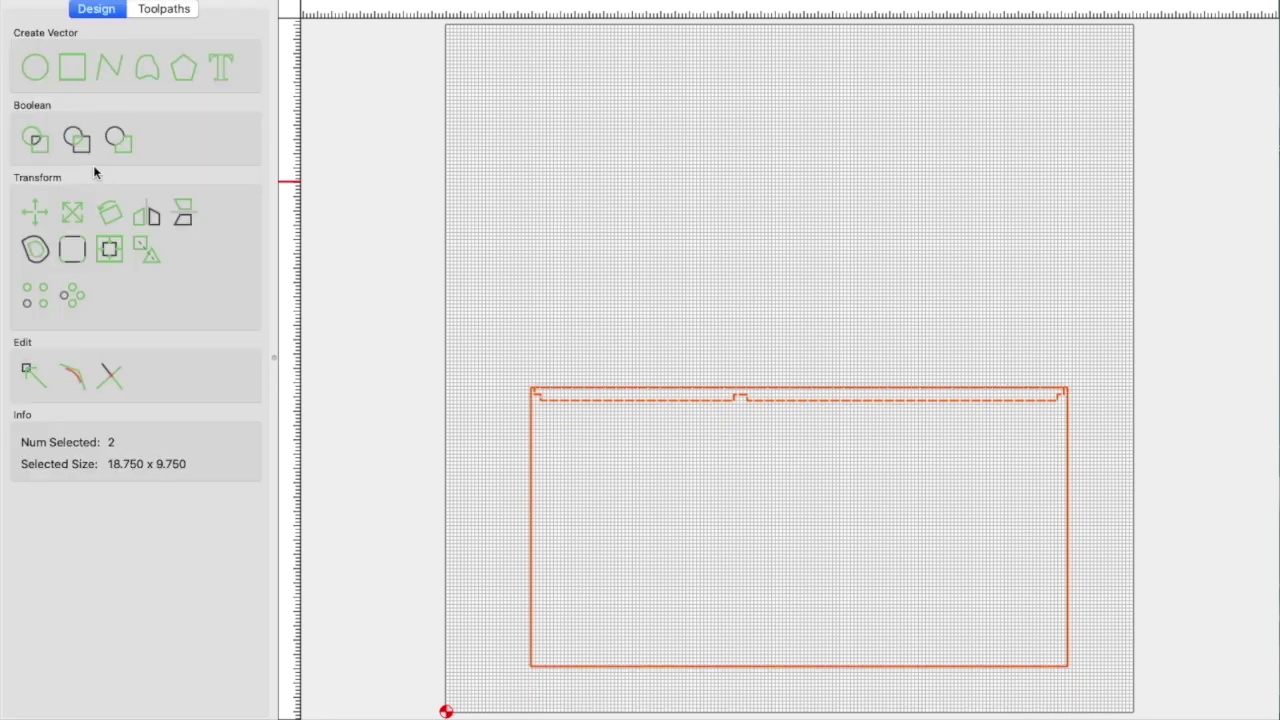
pyautogui.click(77, 140)
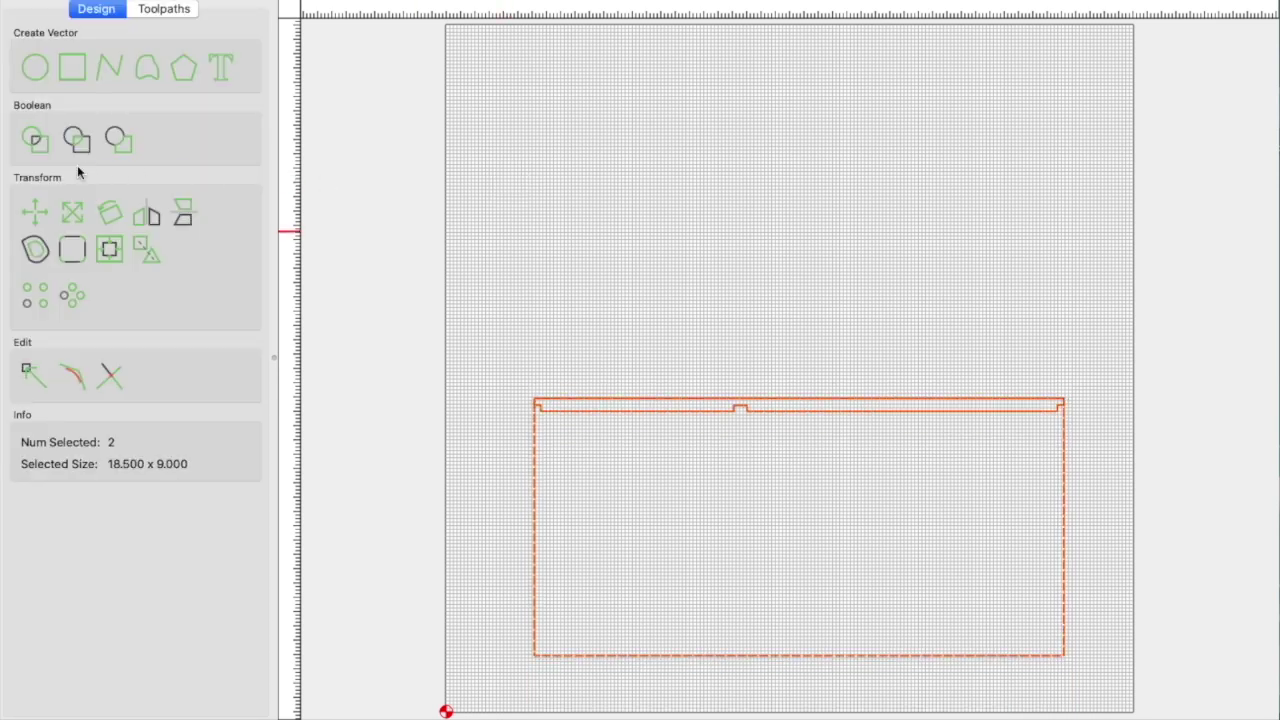
pyautogui.click(679, 230)
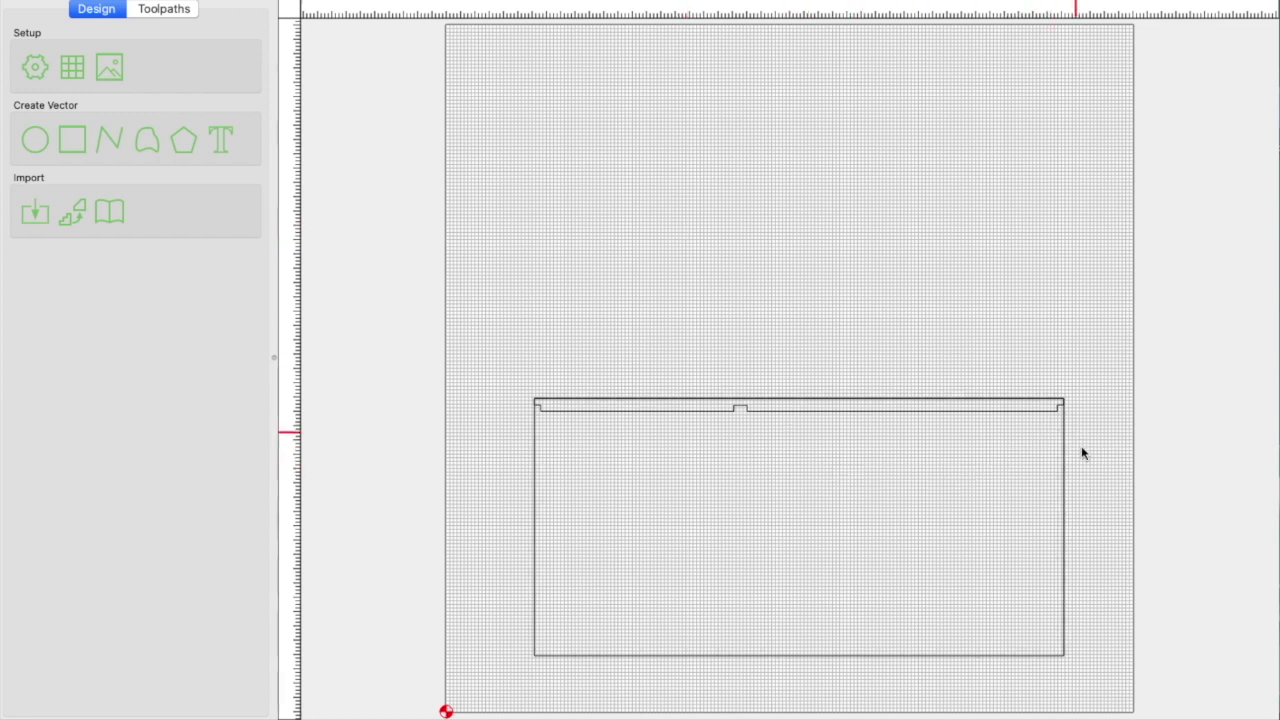
pyautogui.click(1062, 478)
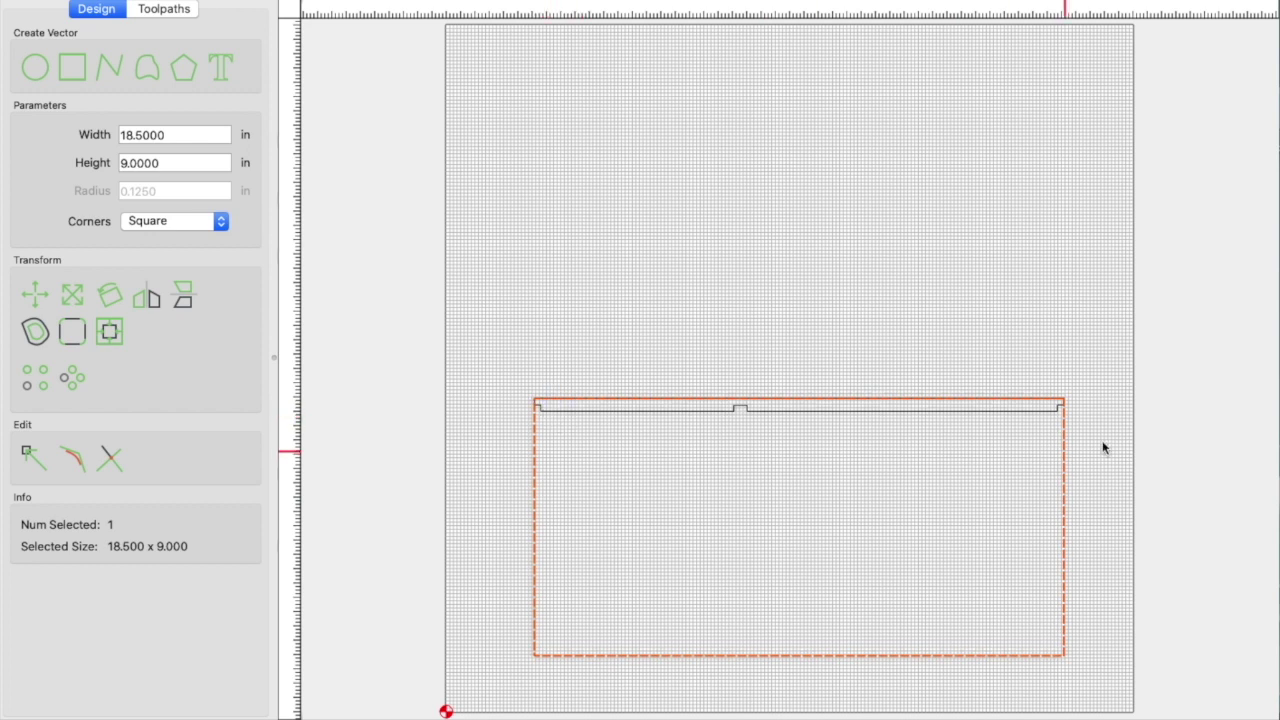
pyautogui.click(528, 272)
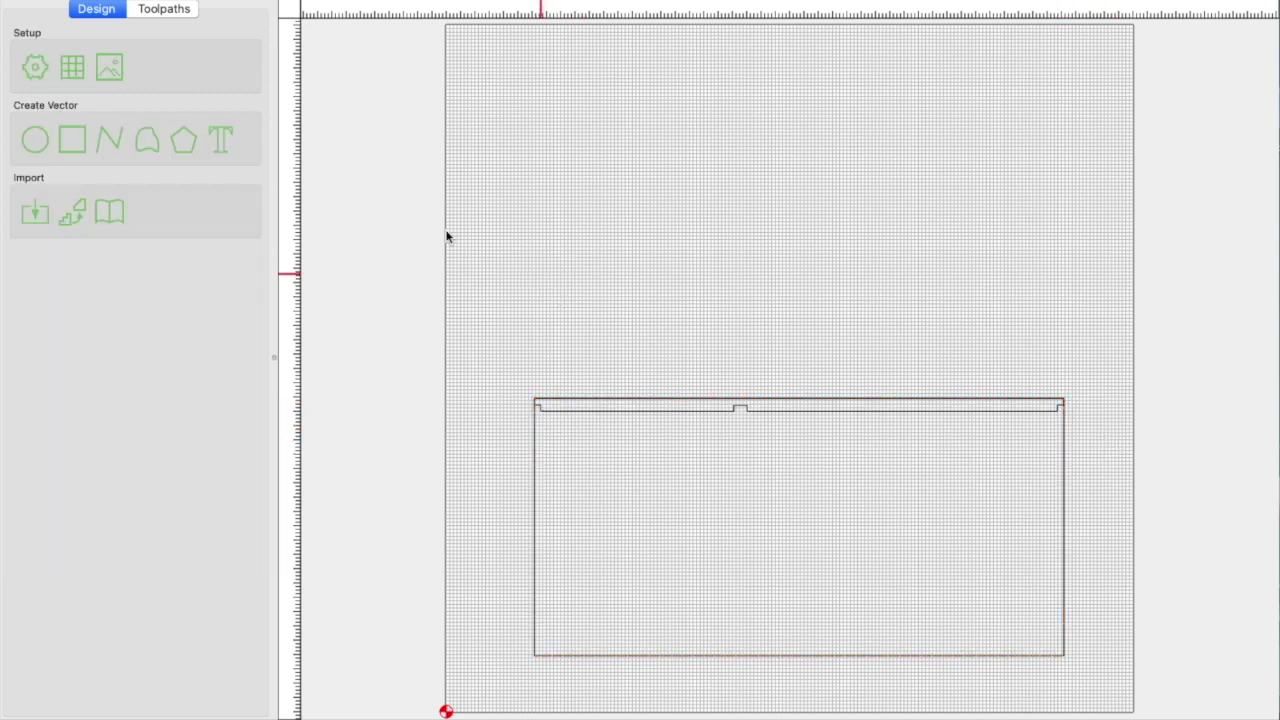
# Step: Draw a narrow upright rectangle above the panel's upper-left corner and set its size to 0.463 x 9.5 in
pyautogui.click(75, 142)
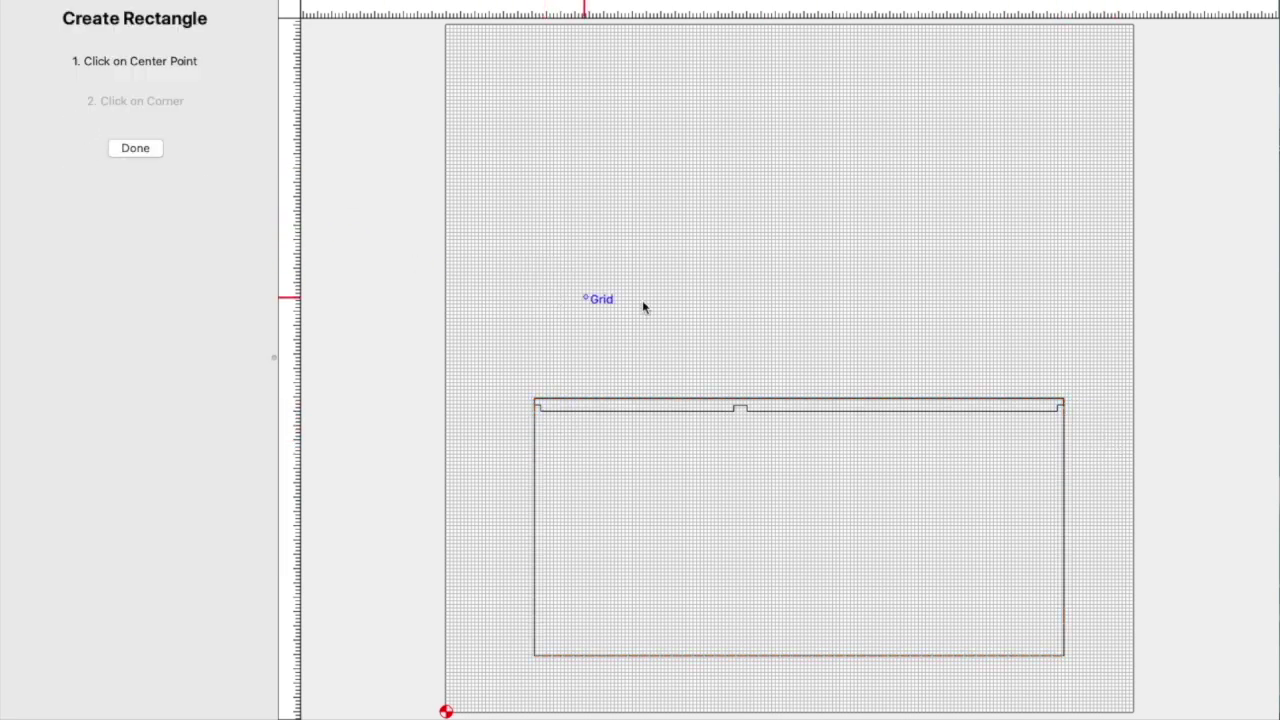
pyautogui.click(500, 172)
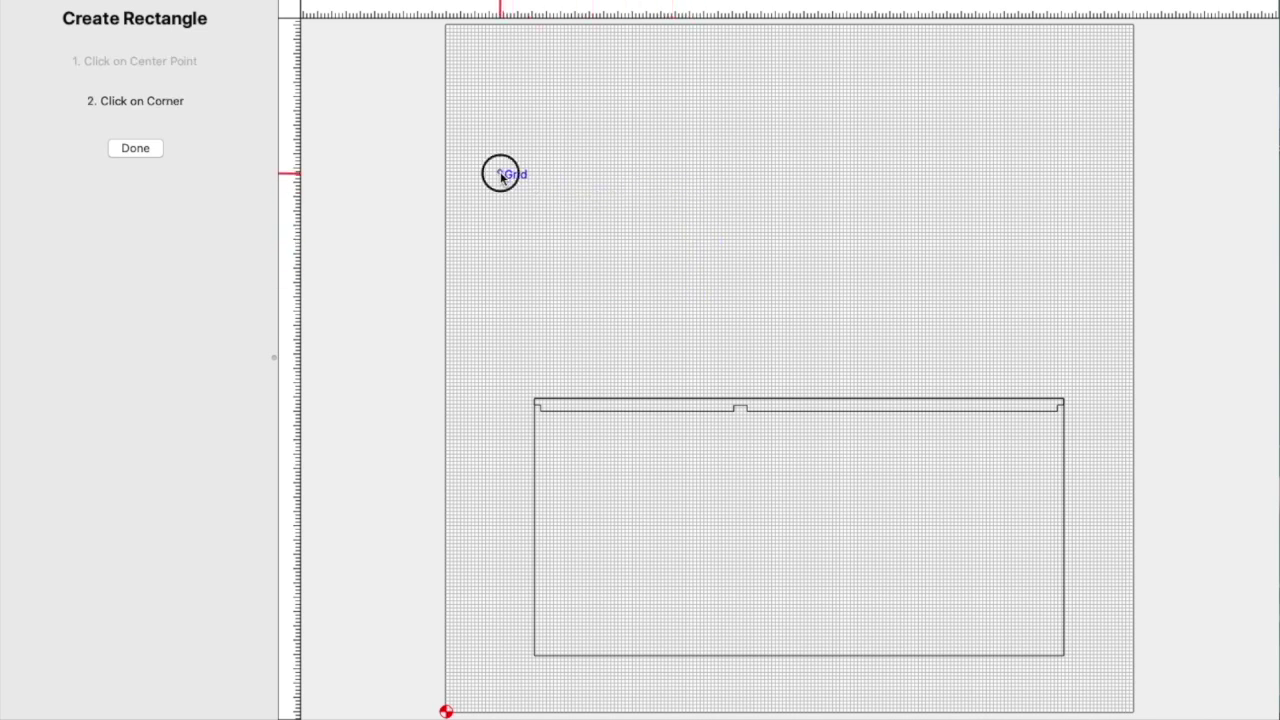
pyautogui.click(509, 310)
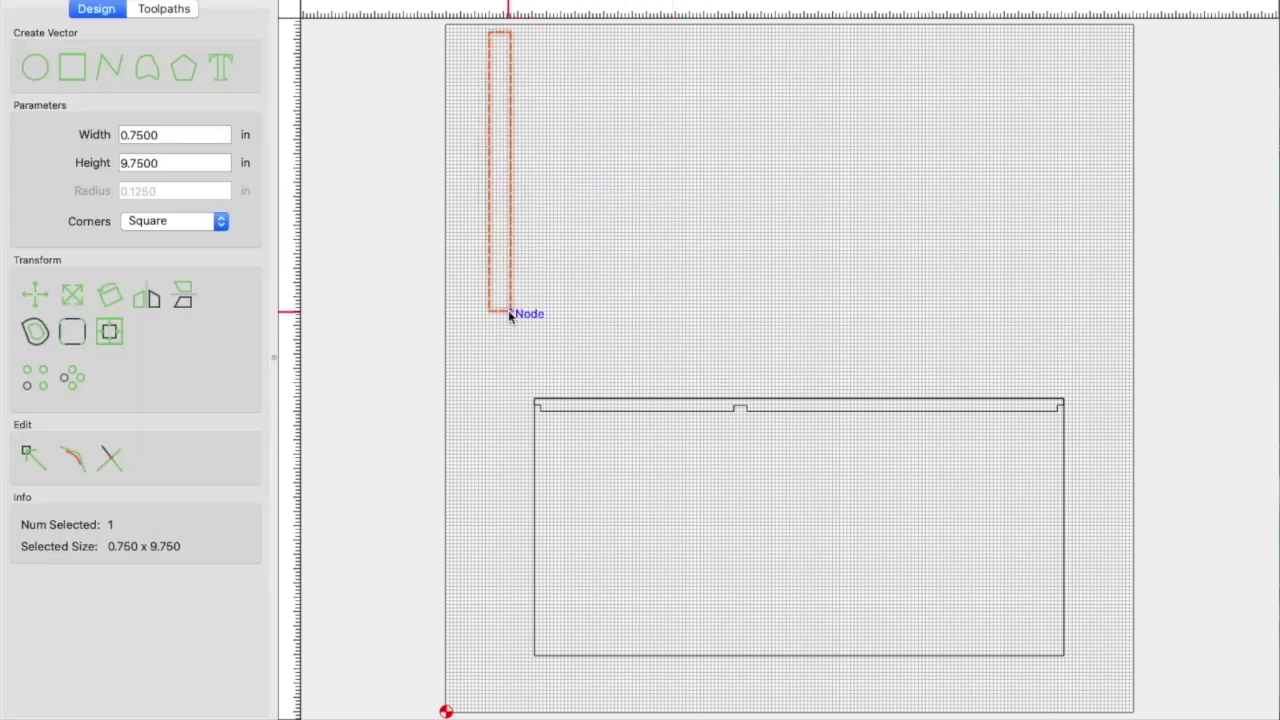
pyautogui.moveTo(129, 134); pyautogui.dragTo(158, 134)
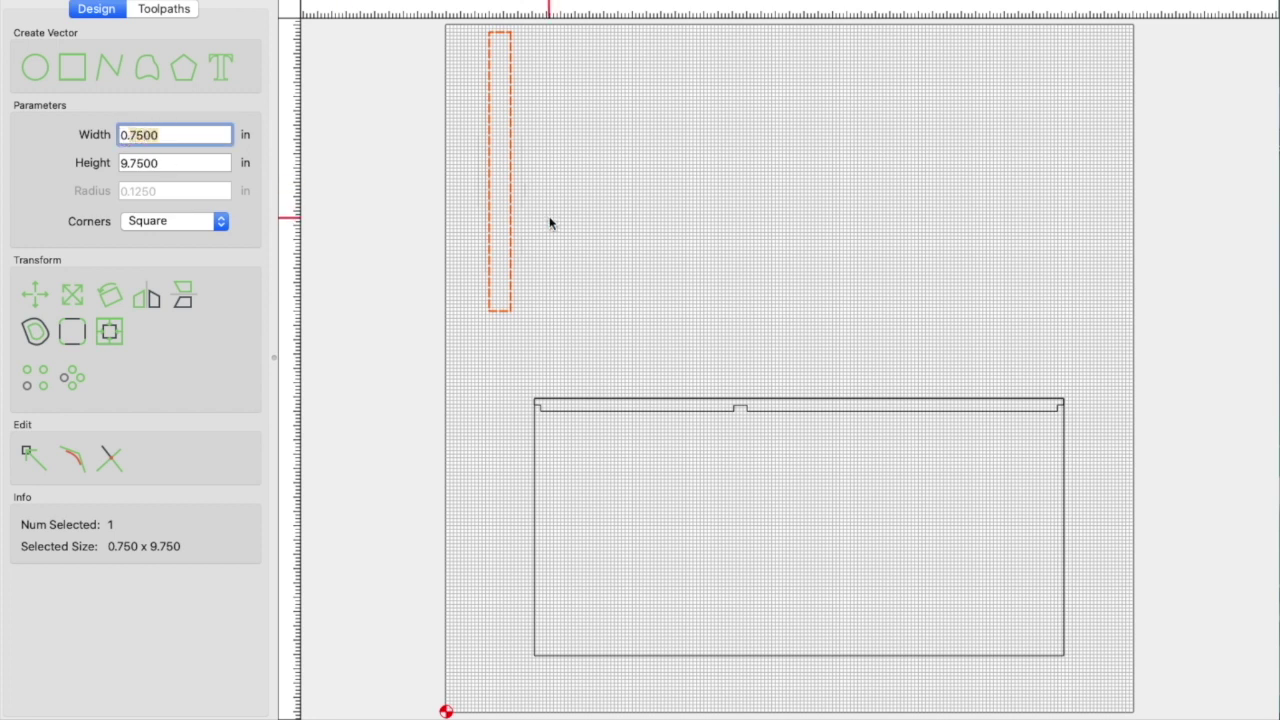
pyautogui.write('4.')
pyautogui.press('BackSpace')
pyautogui.click(150, 163)
pyautogui.moveTo(158, 163); pyautogui.dragTo(133, 166)
pyautogui.press('BackSpace')
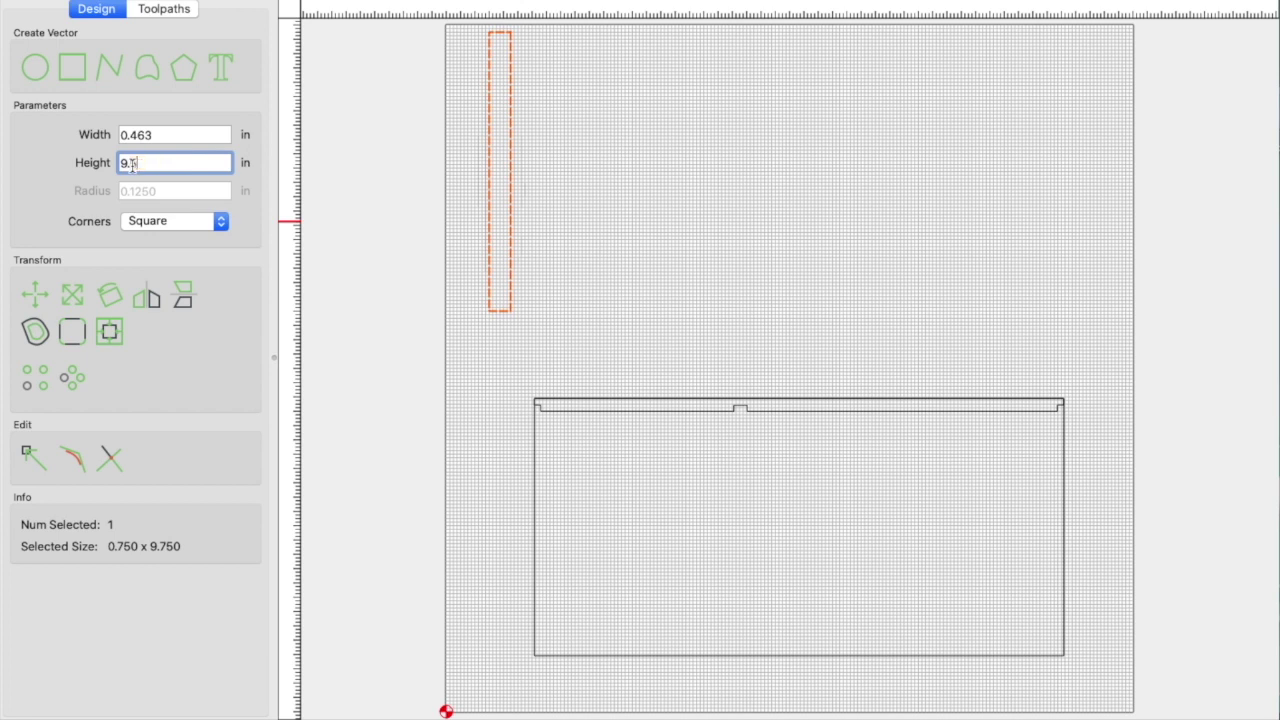
pyautogui.write('5')
pyautogui.press('Return')
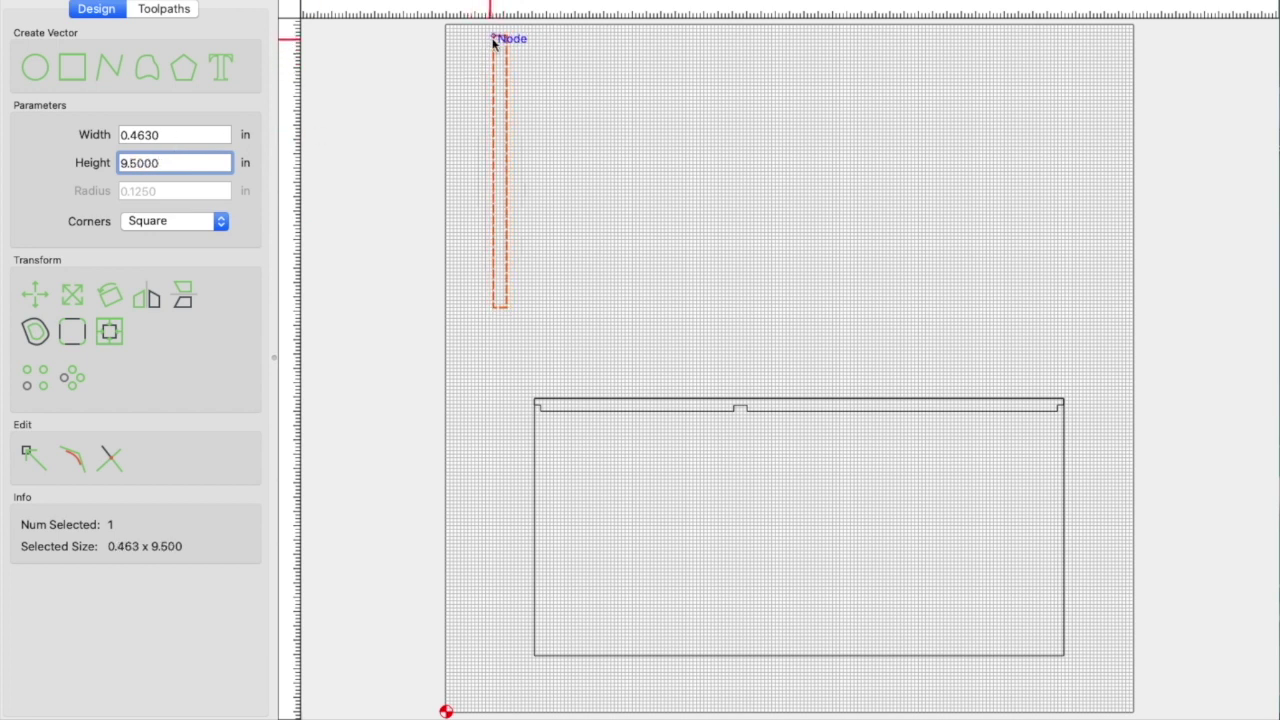
# Step: Move the narrow rectangle onto the profile's notch, nudge it up to overhang both panel edges evenly, and deselect it
pyautogui.moveTo(494, 42); pyautogui.dragTo(734, 407)
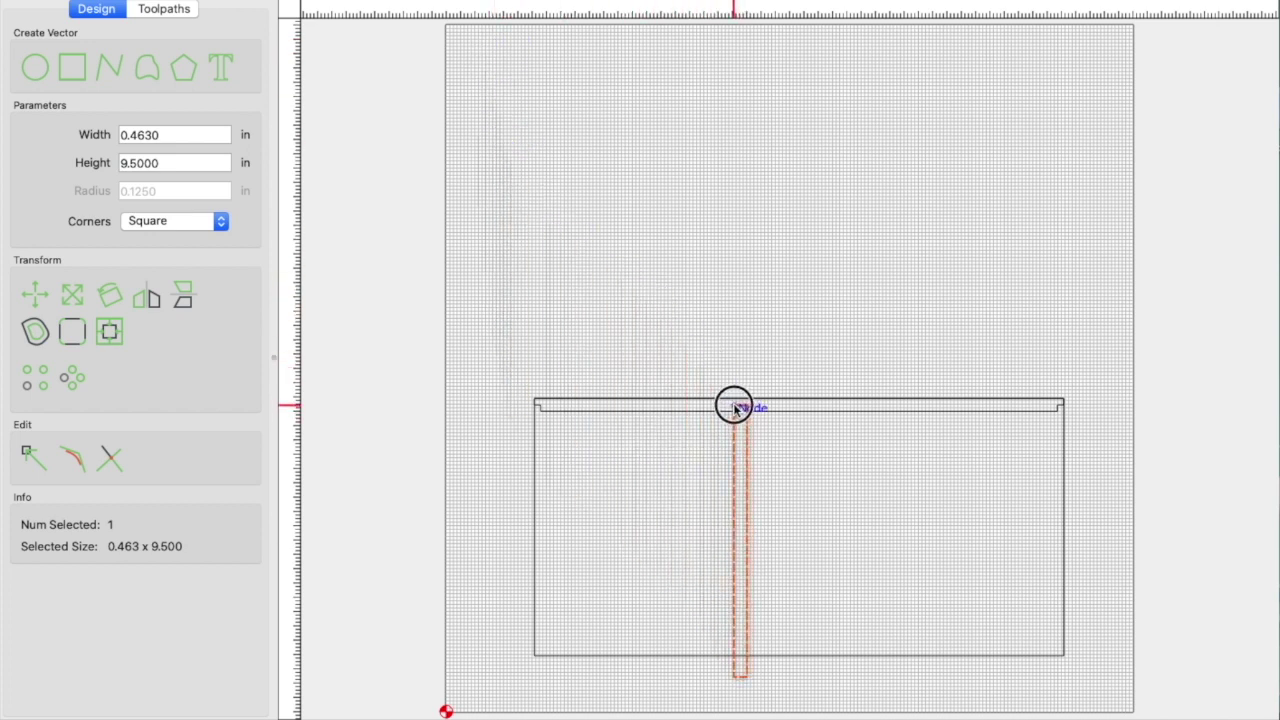
pyautogui.moveTo(734, 407); pyautogui.dragTo(735, 407)
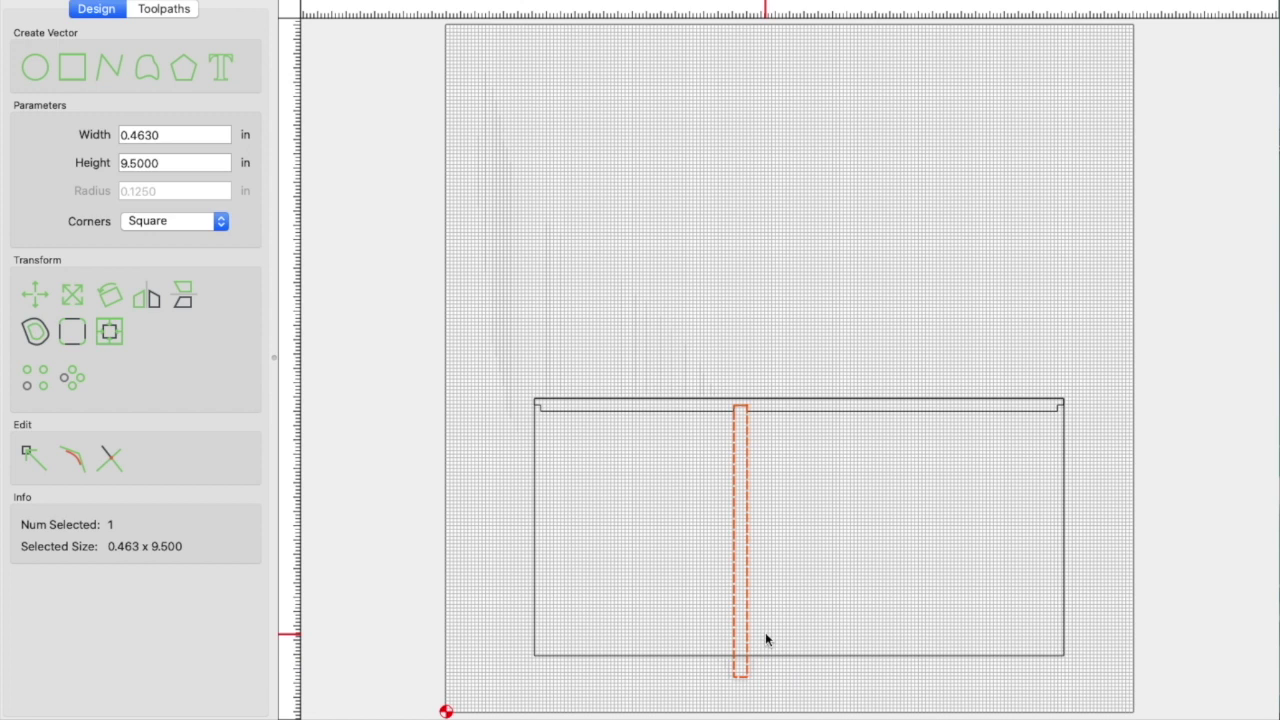
pyautogui.press('Up')
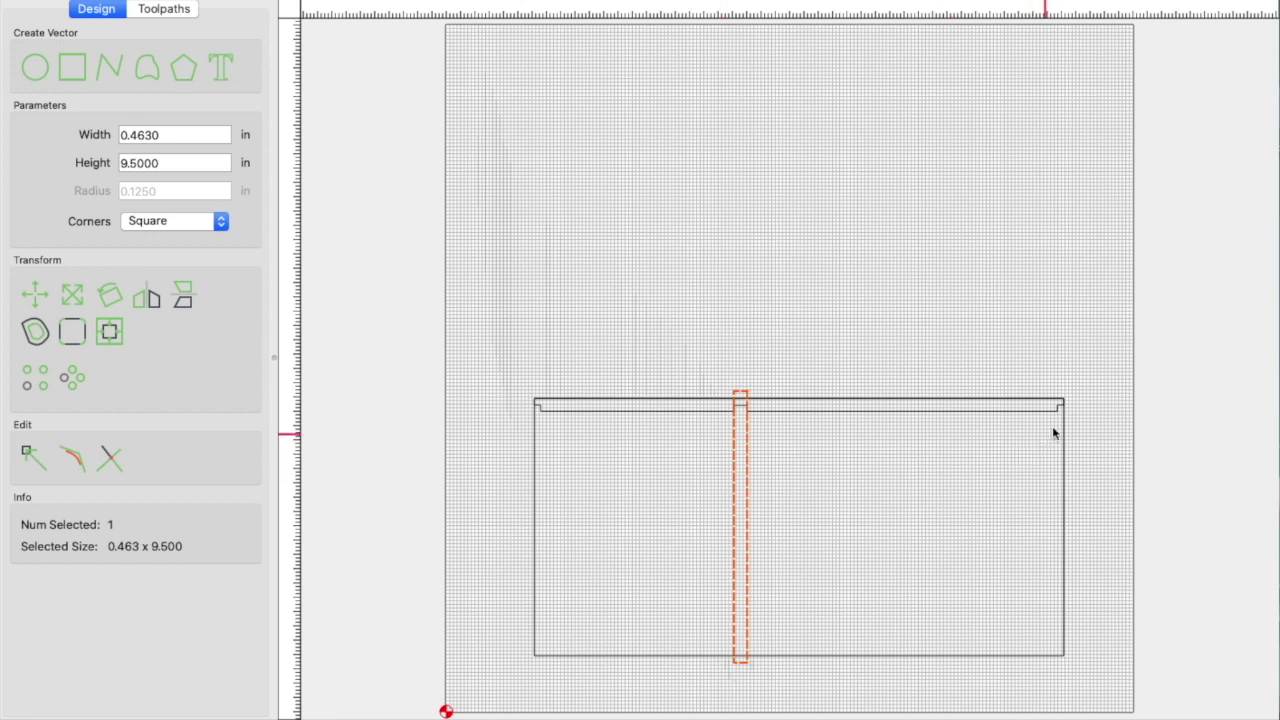
pyautogui.click(513, 287)
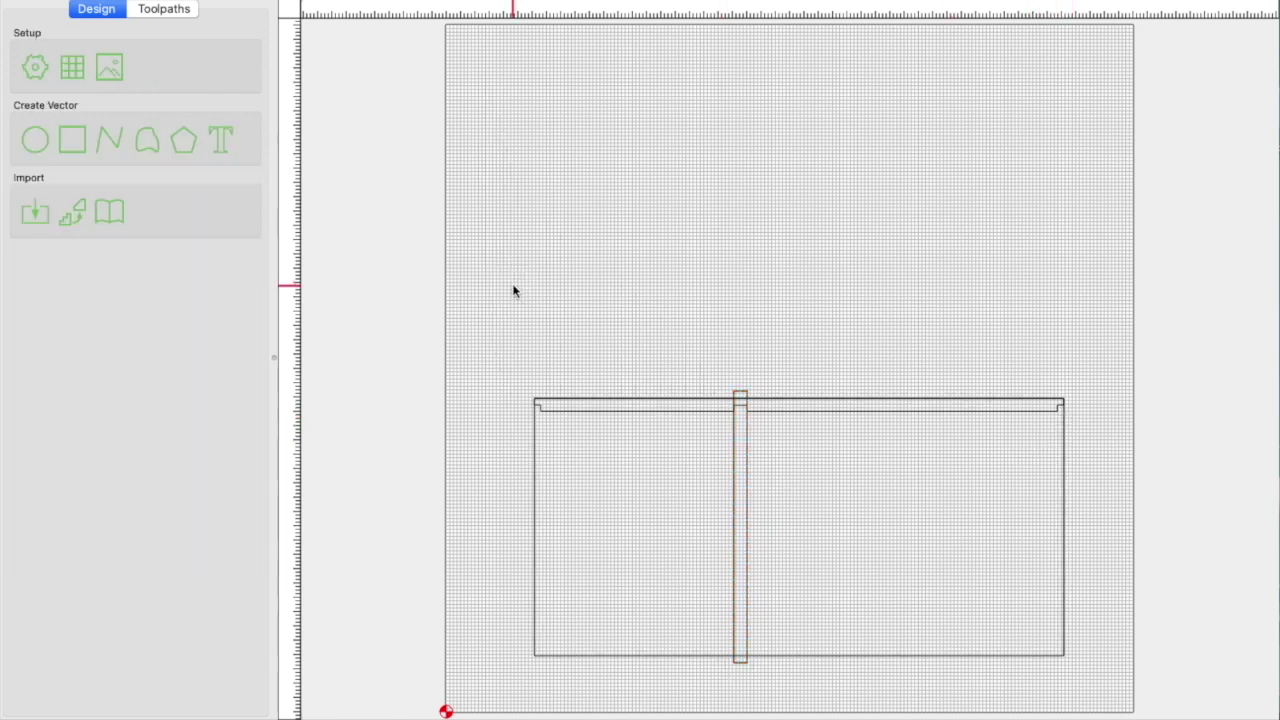
# Step: Copy the narrow rectangle to the empty area left of the panel and set the copy's width to 0.232 in
pyautogui.click(733, 530)
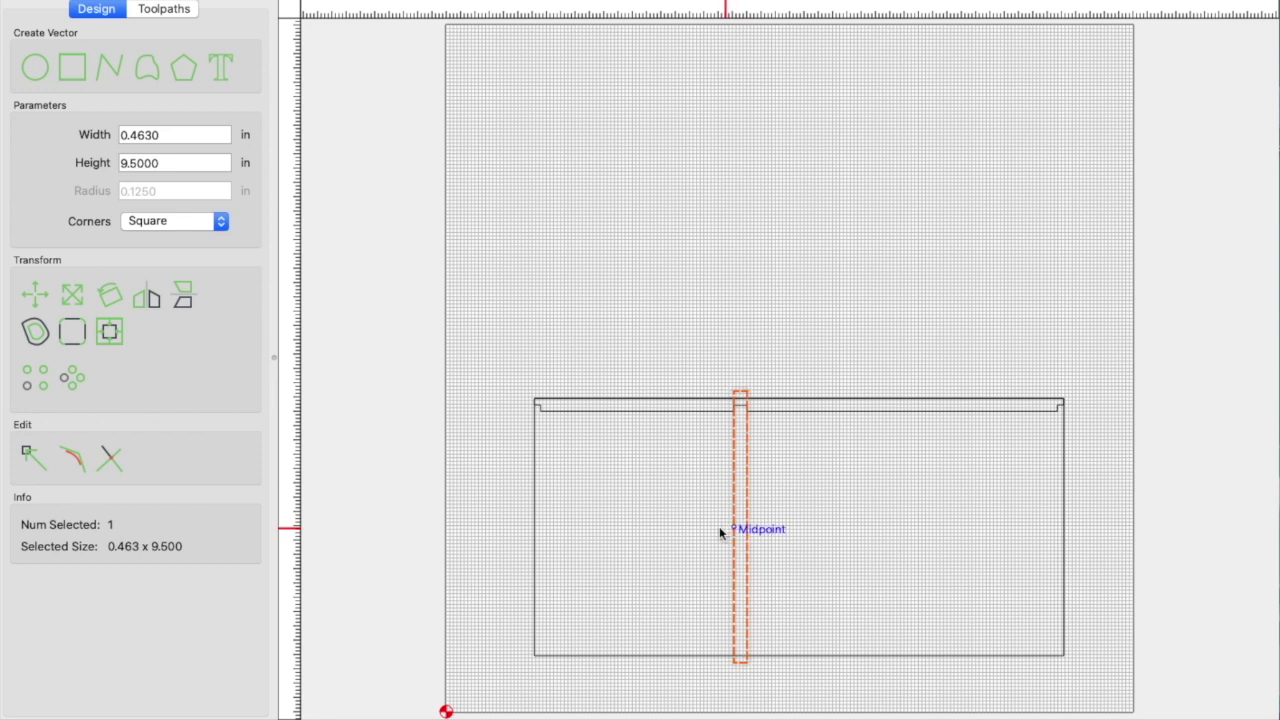
pyautogui.click(489, 358)
pyautogui.press('super+v')
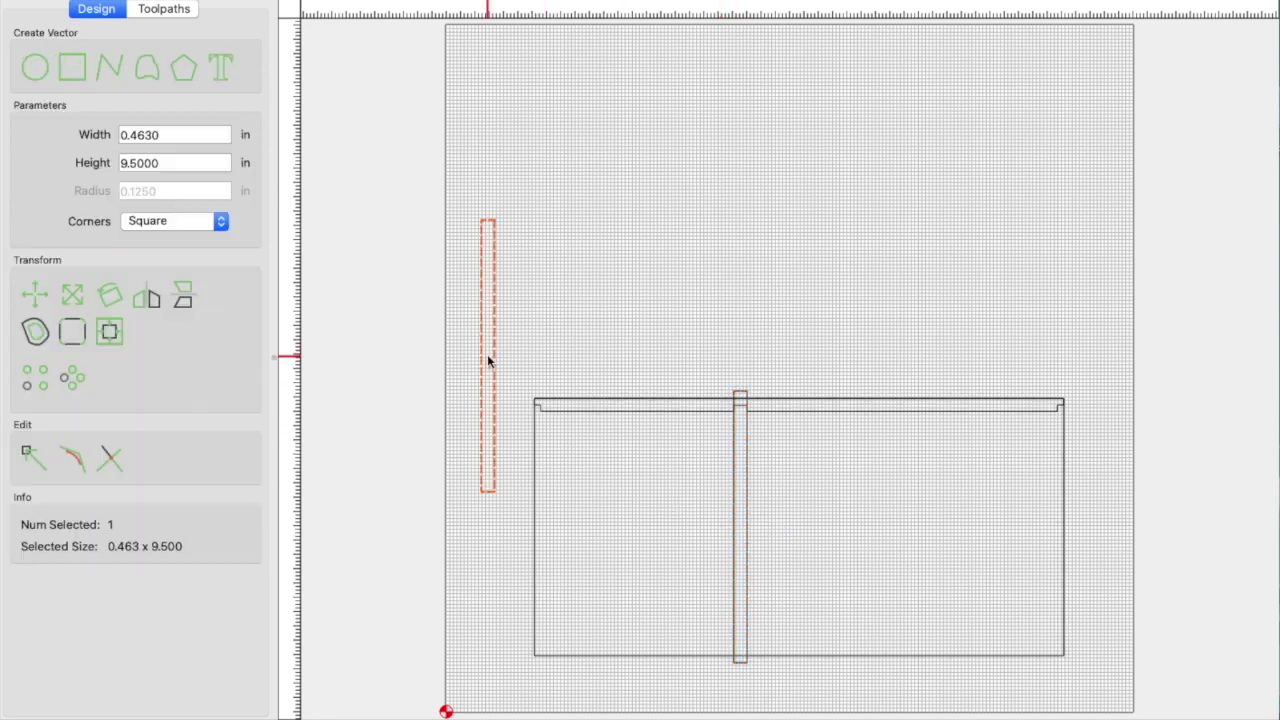
pyautogui.click(165, 134)
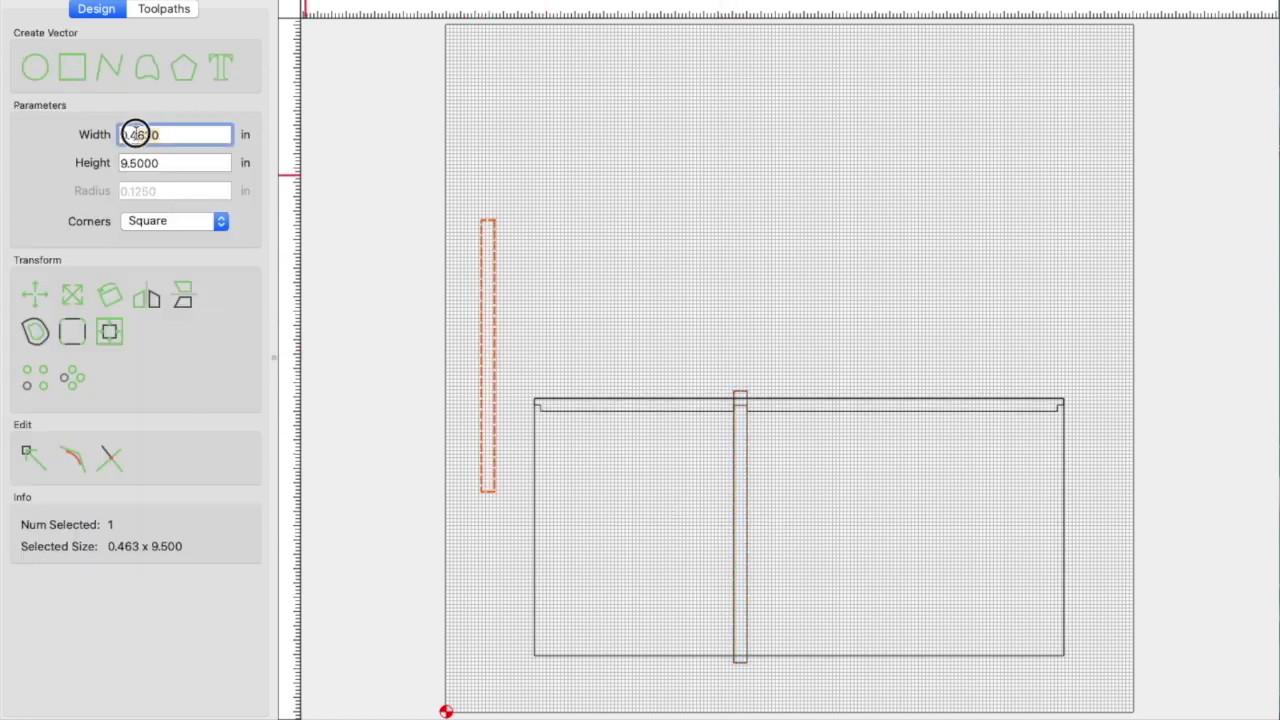
pyautogui.moveTo(130, 134); pyautogui.dragTo(201, 140)
pyautogui.write('232')
pyautogui.press('Return')
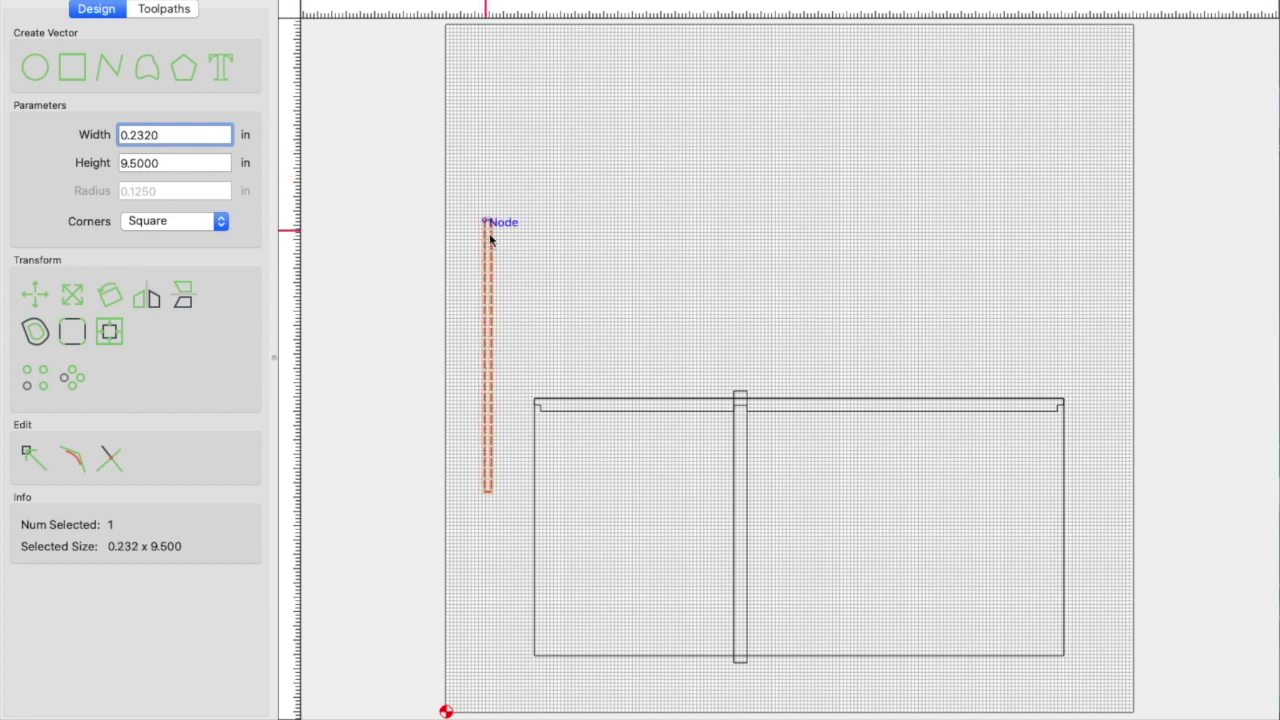
# Step: Move the copied strip onto the profile's left end notch and nudge it up to overhang both panel edges evenly
pyautogui.moveTo(489, 222); pyautogui.dragTo(541, 408)
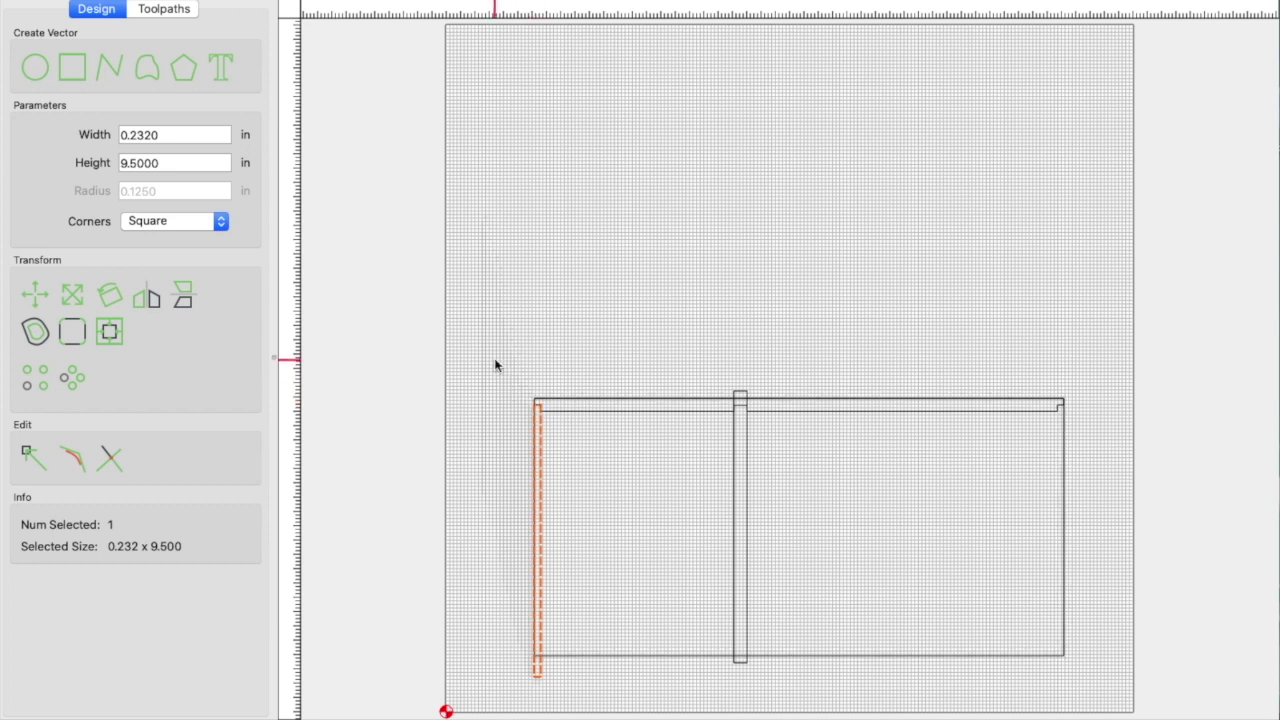
pyautogui.press('Up')
pyautogui.press('Up')
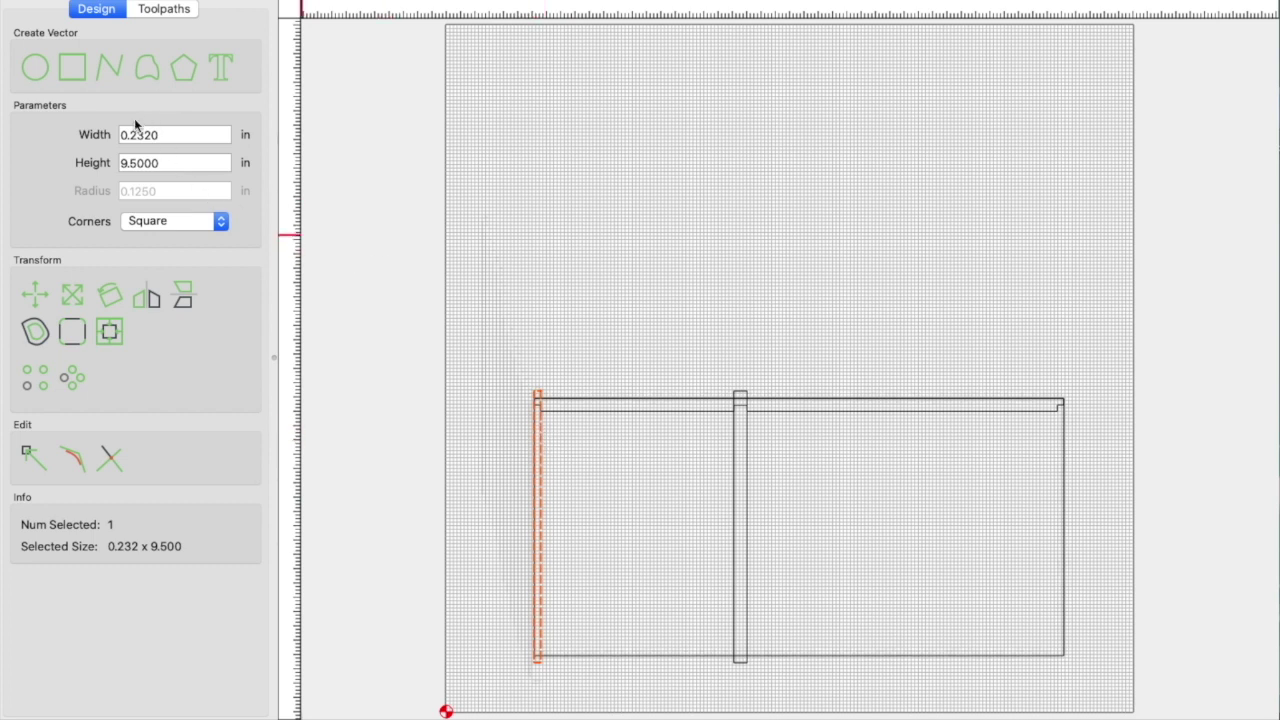
# Step: Stretch the strip at the panel's left end outward past the panel edge to about 0.428 in wide and deselect it
pyautogui.click(70, 293)
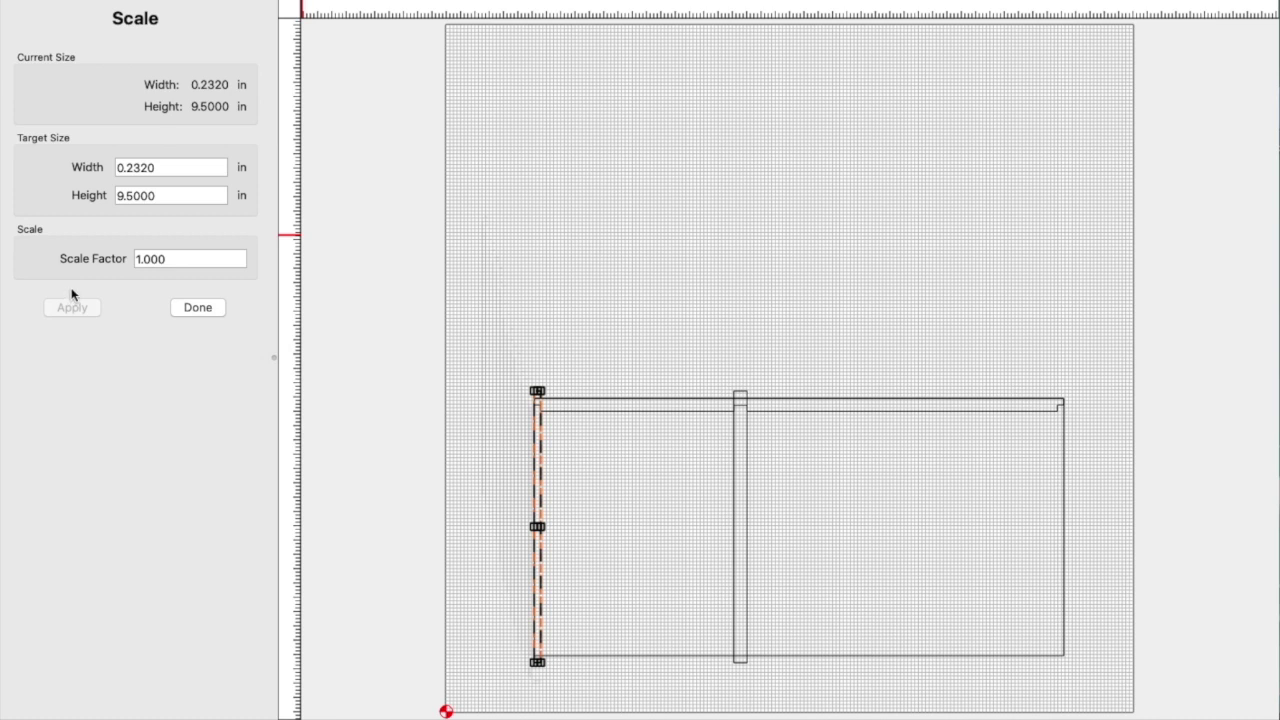
pyautogui.moveTo(537, 526); pyautogui.dragTo(529, 527)
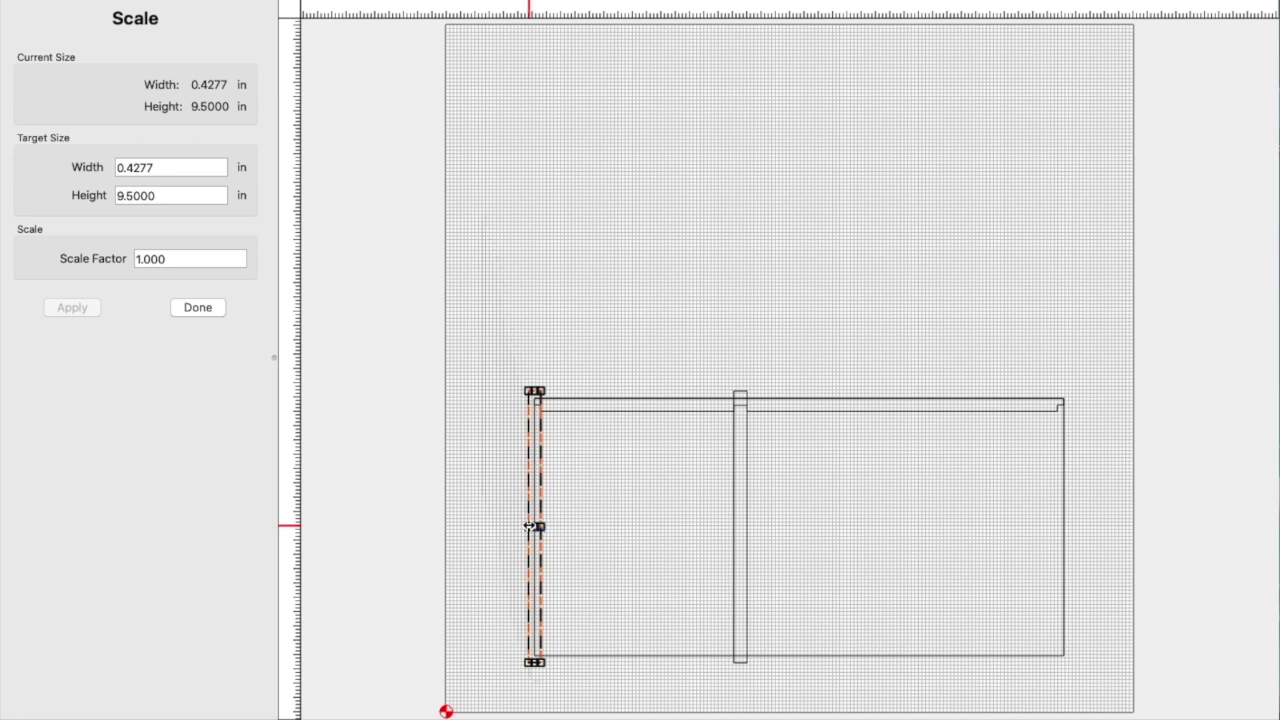
pyautogui.moveTo(529, 526); pyautogui.dragTo(529, 526)
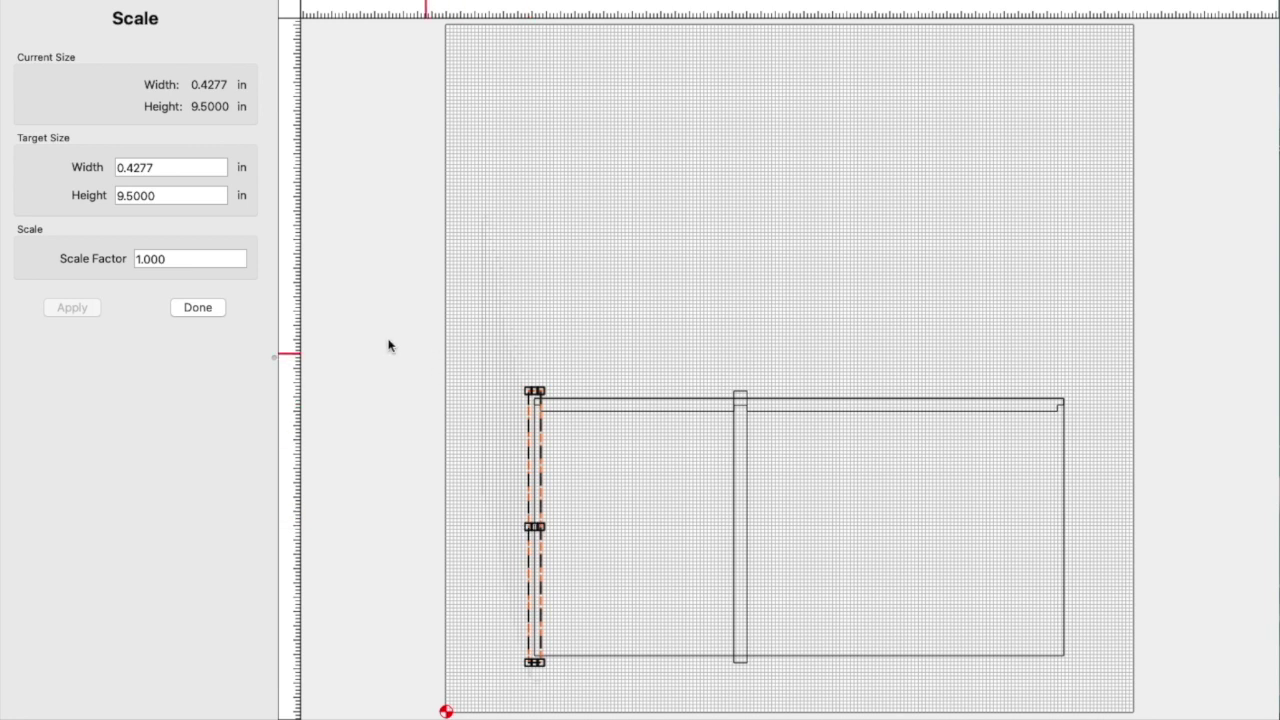
pyautogui.click(198, 307)
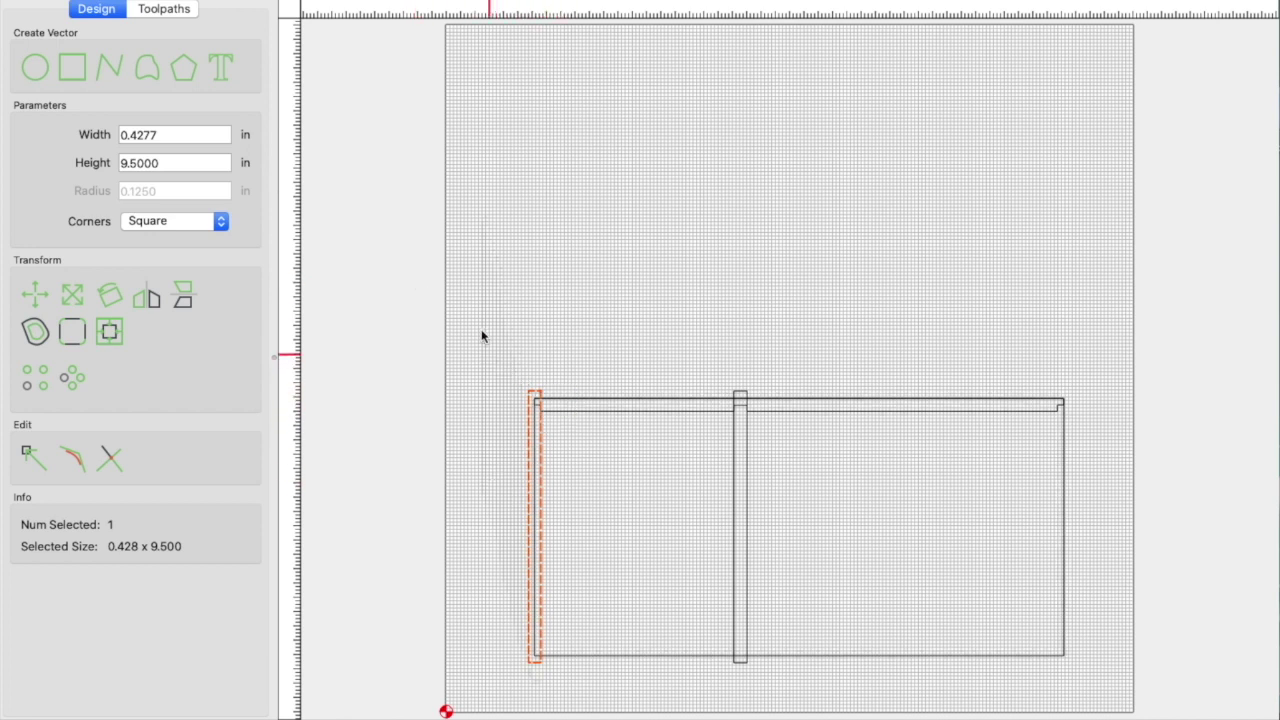
pyautogui.click(679, 324)
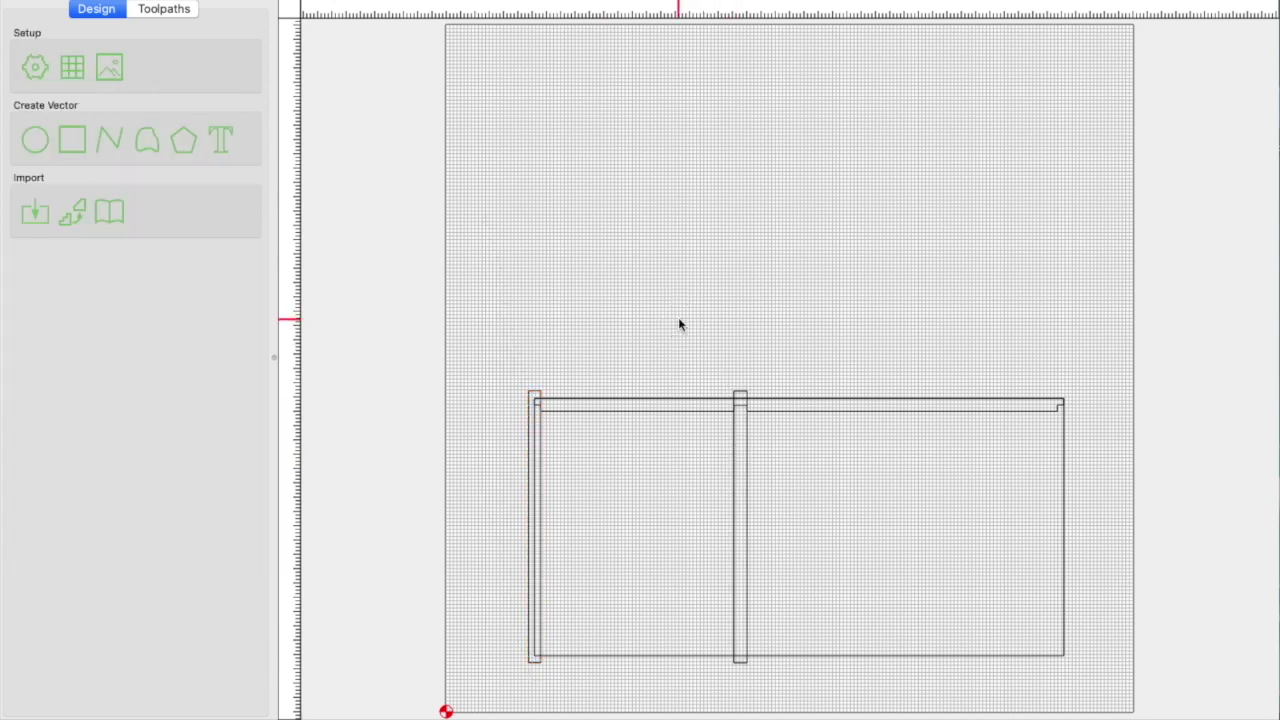
# Step: Paste another copy of the narrow 9.5 in strip above the panel and set its width to 0.232 in
pyautogui.press('super+v')
pyautogui.click(146, 134)
pyautogui.write('0.2')
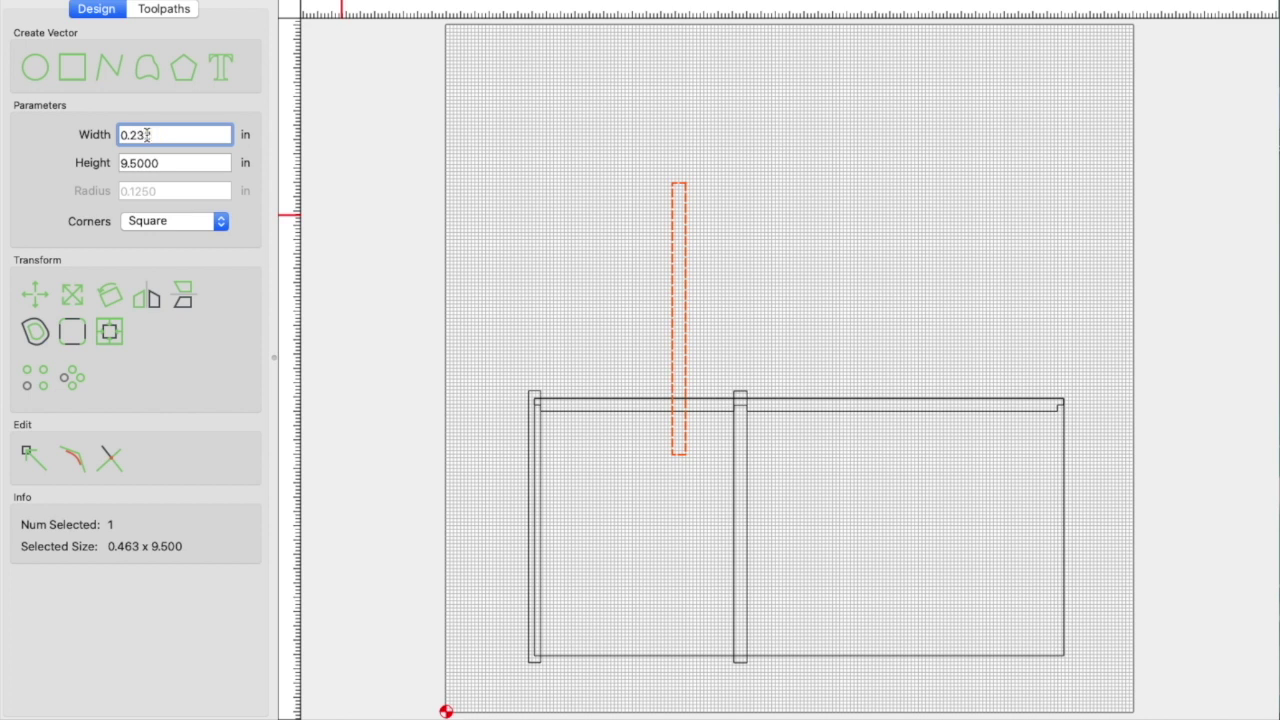
pyautogui.write('320')
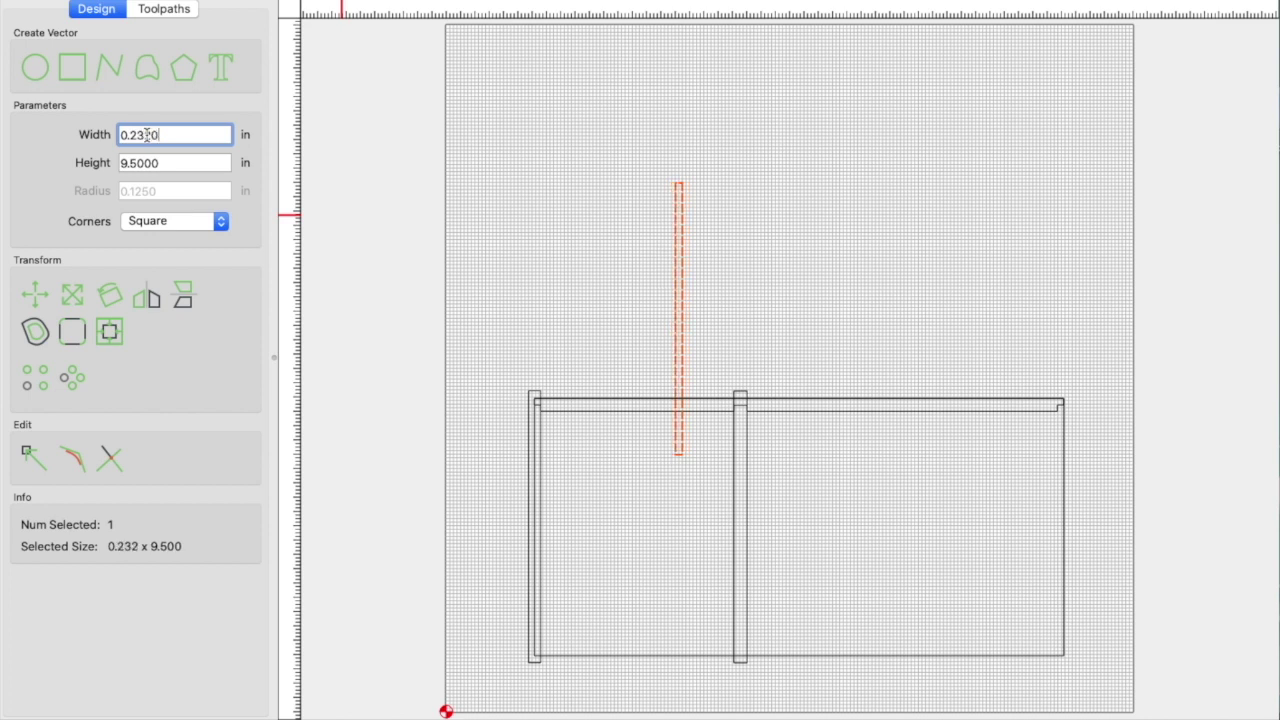
# Step: Move the new strip onto the profile's right end notch and stretch it outward past the panel edge to about 0.39 in wide
pyautogui.moveTo(677, 190); pyautogui.dragTo(1059, 407)
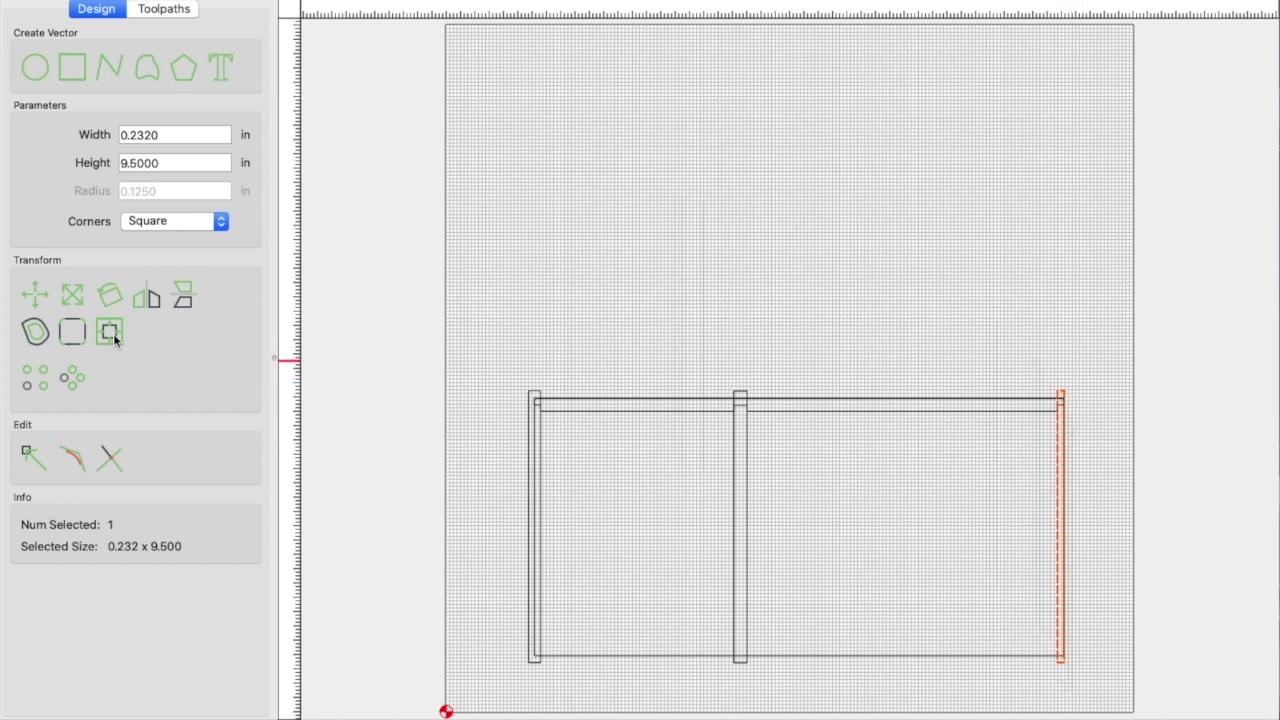
pyautogui.click(72, 294)
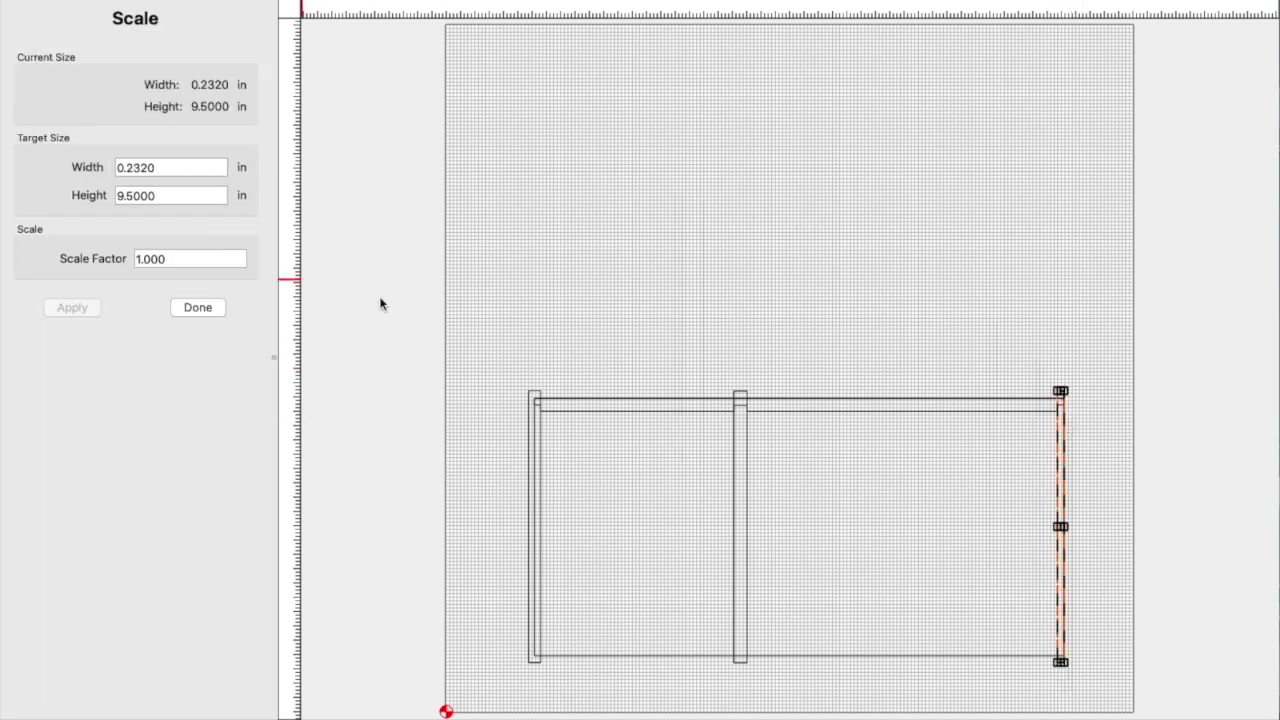
pyautogui.moveTo(1060, 526); pyautogui.dragTo(1071, 526)
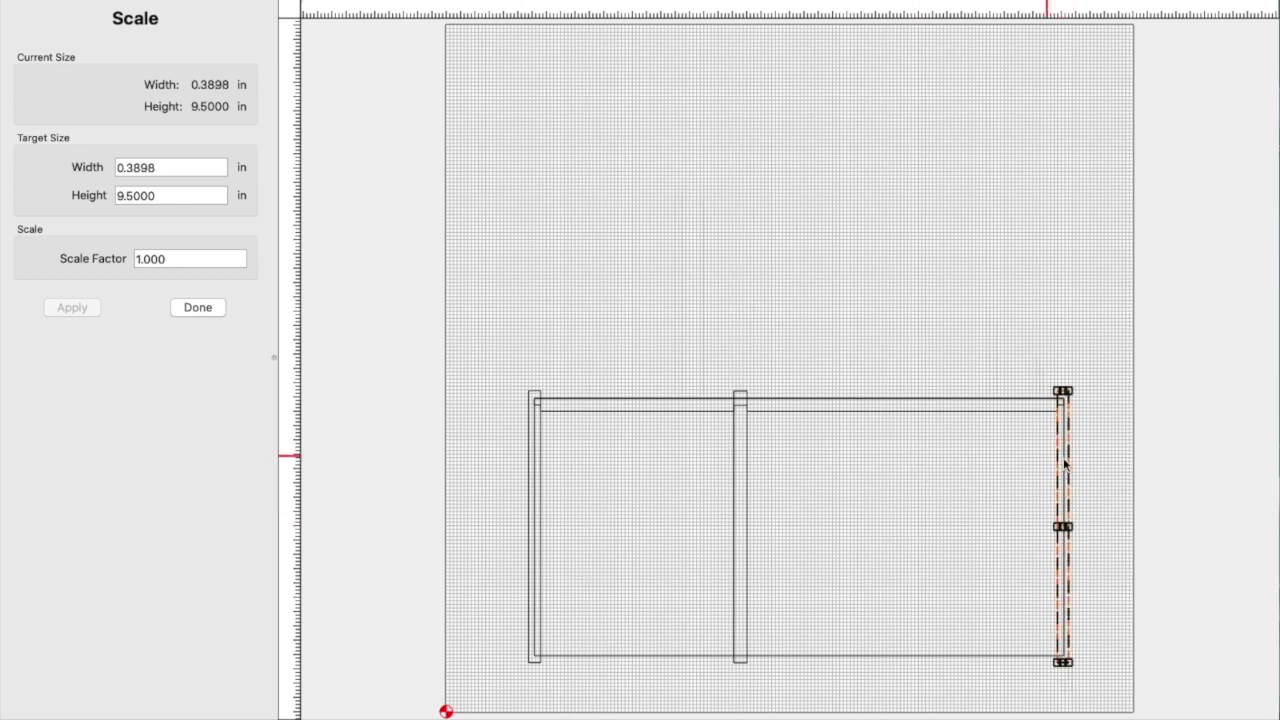
# Step: Select the notched edge profile and move it straight up, well clear of the panel and its strips
pyautogui.click(671, 400)
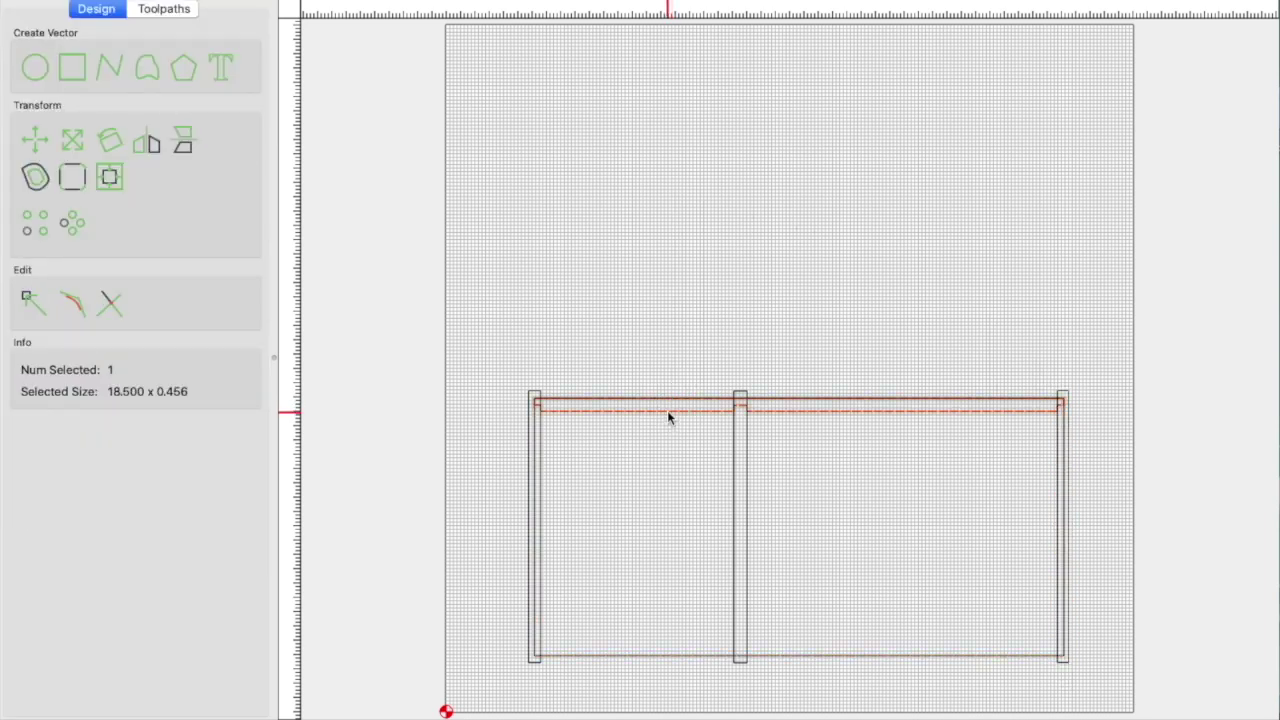
pyautogui.press('Up')
pyautogui.press('Up')
pyautogui.press('Up')
pyautogui.press('Up')
pyautogui.press('Up')
pyautogui.press('Up')
pyautogui.press('Up')
pyautogui.press('Up')
pyautogui.press('Up')
pyautogui.press('Up')
pyautogui.press('Up')
pyautogui.press('Up')
pyautogui.press('Up')
pyautogui.press('Up')
pyautogui.press('Up')
pyautogui.press('Up')
pyautogui.press('Up')
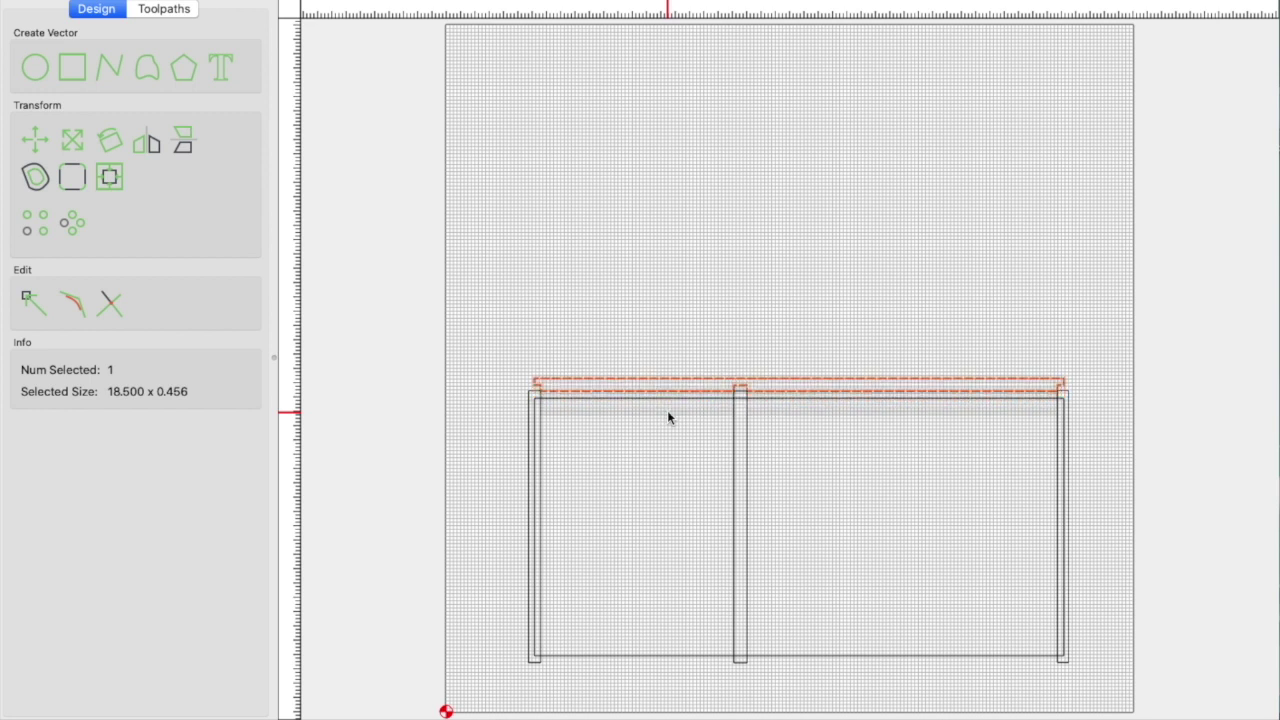
pyautogui.press('Up')
pyautogui.press('Up')
pyautogui.press('Up')
pyautogui.press('Up')
pyautogui.press('Up')
pyautogui.press('Up')
pyautogui.press('Up')
pyautogui.press('Up')
pyautogui.press('Up')
pyautogui.press('Up')
pyautogui.press('Up')
pyautogui.press('Up')
pyautogui.press('Up')
pyautogui.press('Up')
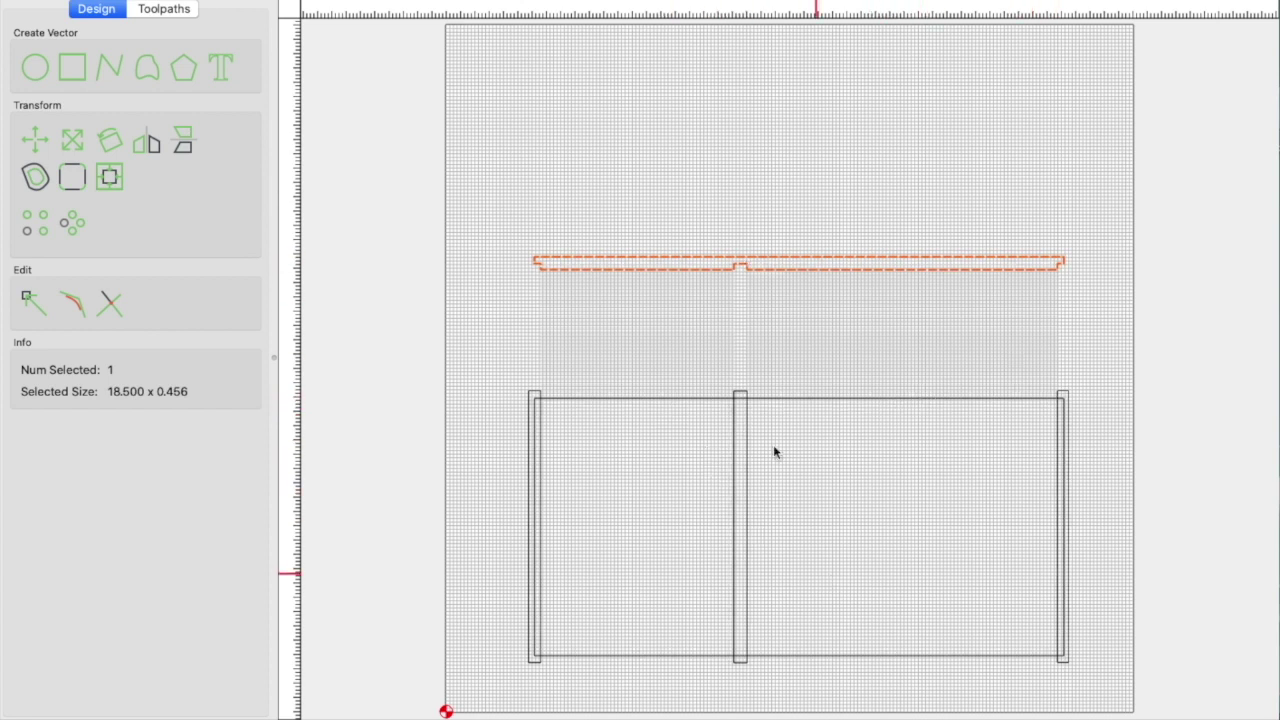
# Step: Select the panel together with its three strips, move them down slightly as a group, and deselect them
pyautogui.moveTo(471, 349); pyautogui.dragTo(1118, 690)
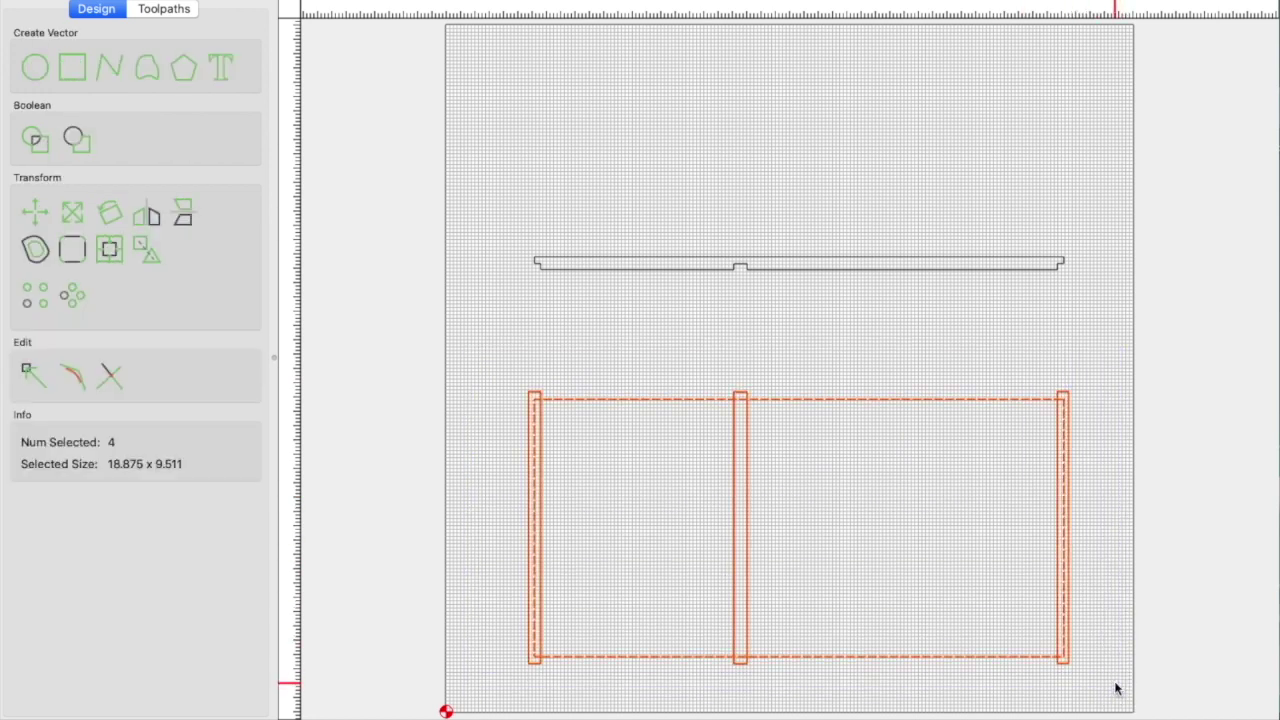
pyautogui.moveTo(786, 399); pyautogui.dragTo(791, 431)
pyautogui.click(762, 307)
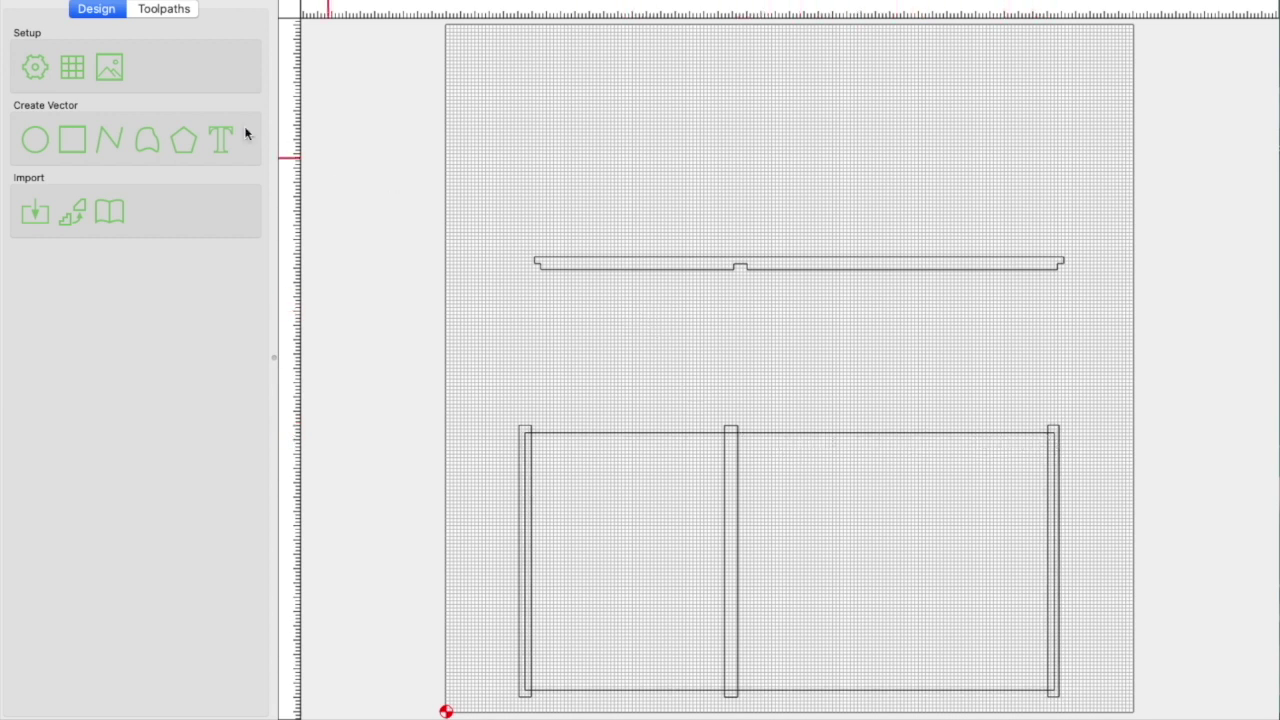
# Step: Draw a long horizontal rectangle between the profile and the panel and set its size to 19 x 0.19 in
pyautogui.click(72, 140)
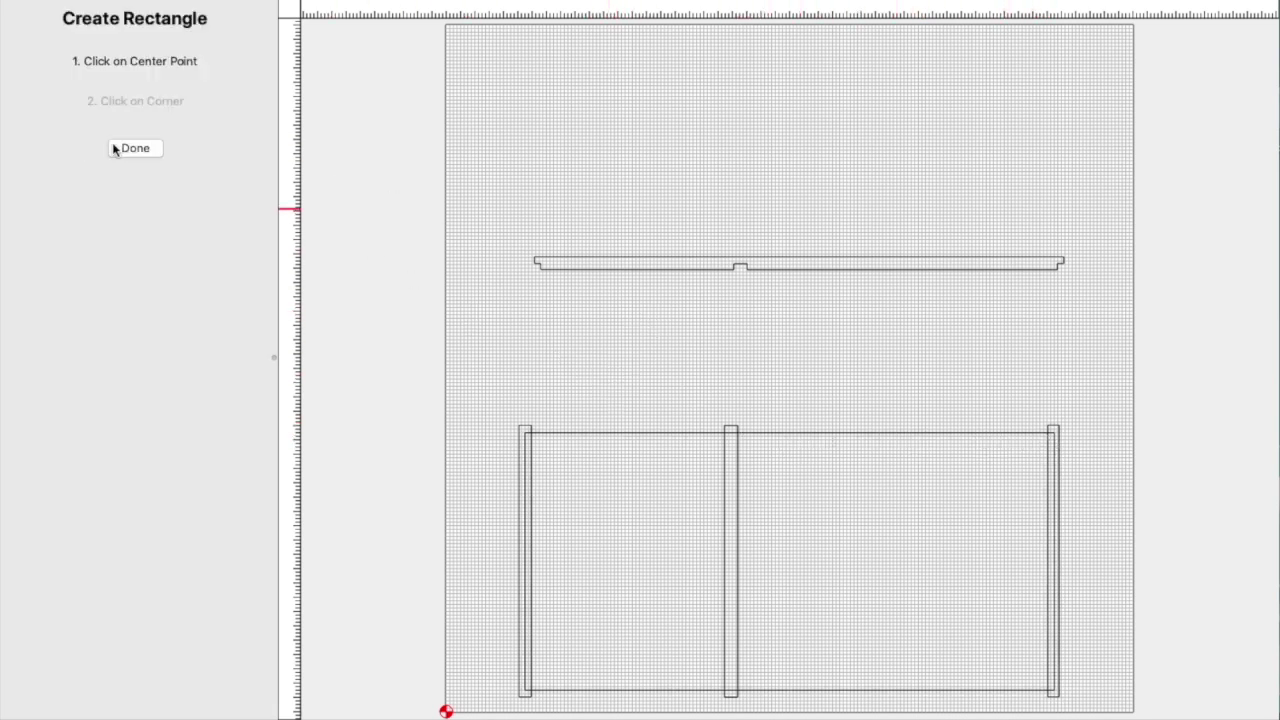
pyautogui.click(791, 377)
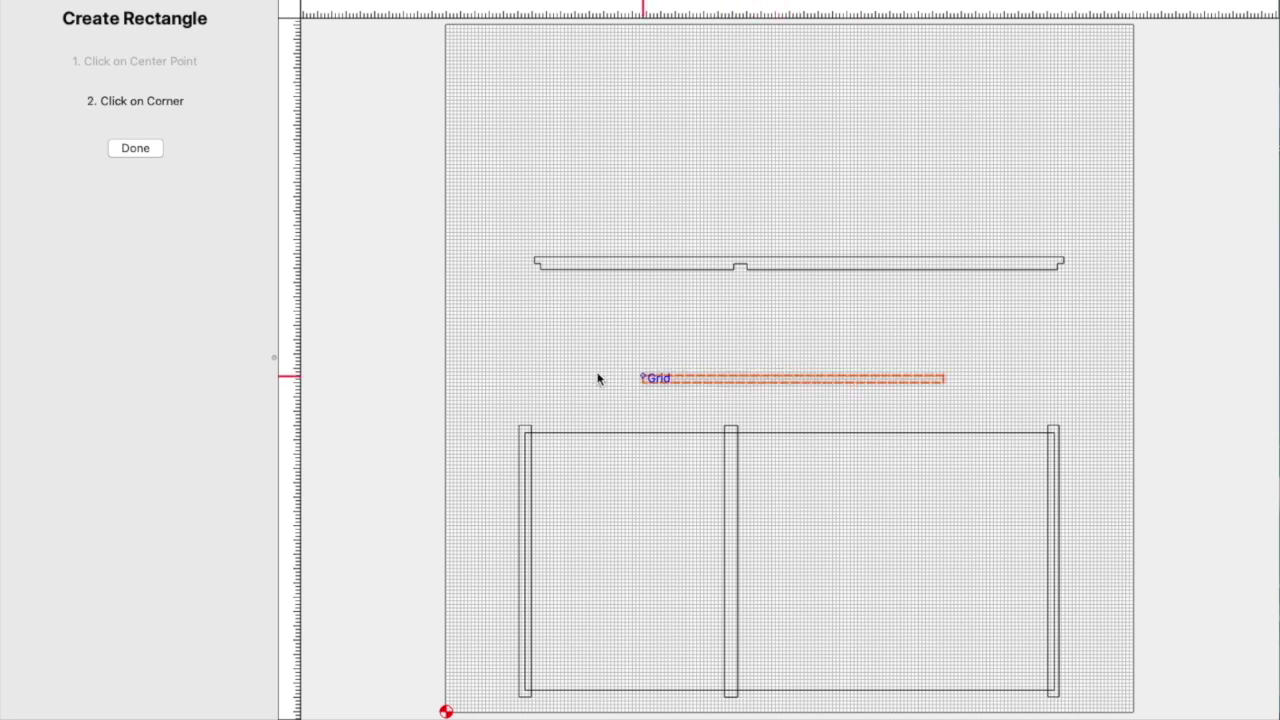
pyautogui.click(530, 378)
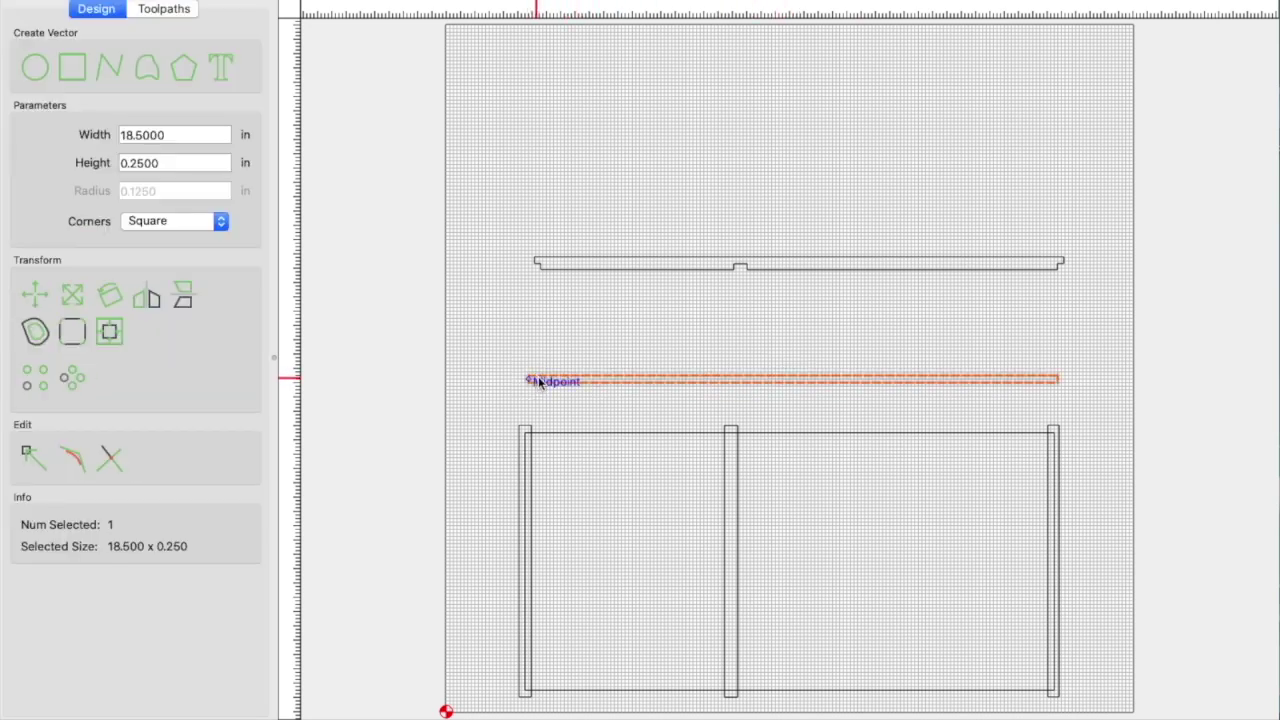
pyautogui.click(137, 135)
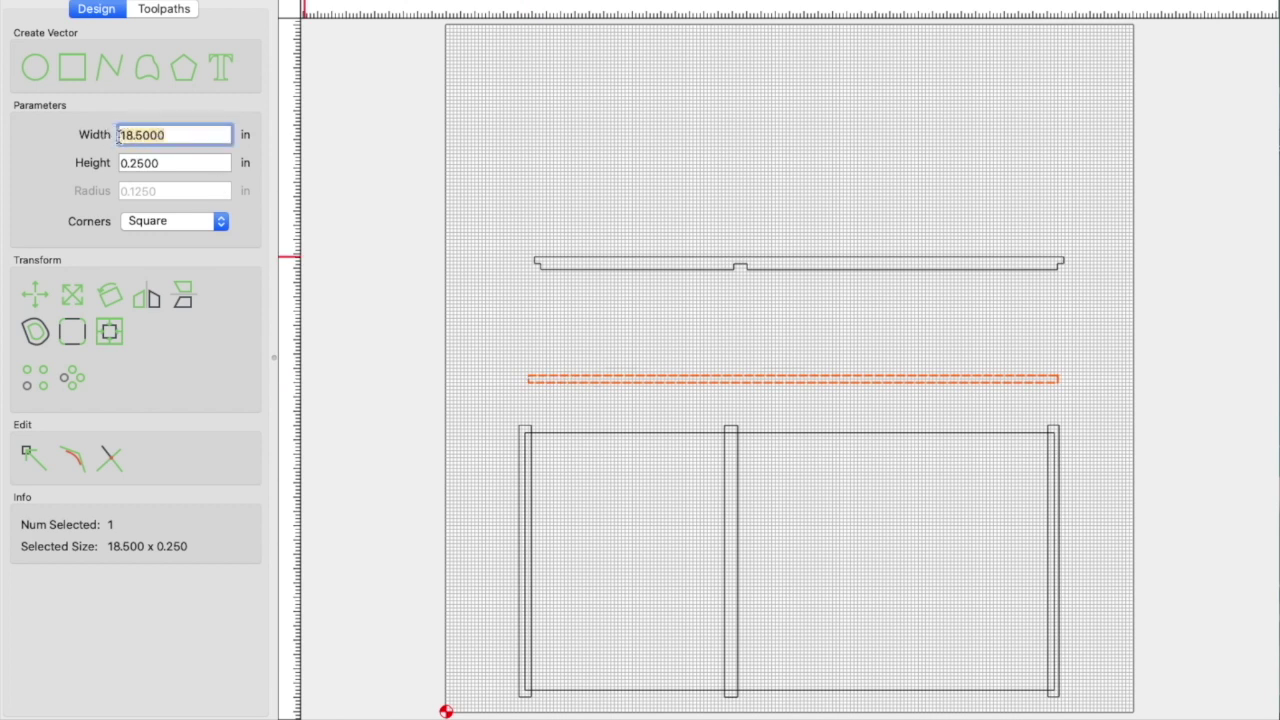
pyautogui.write('19')
pyautogui.click(160, 163)
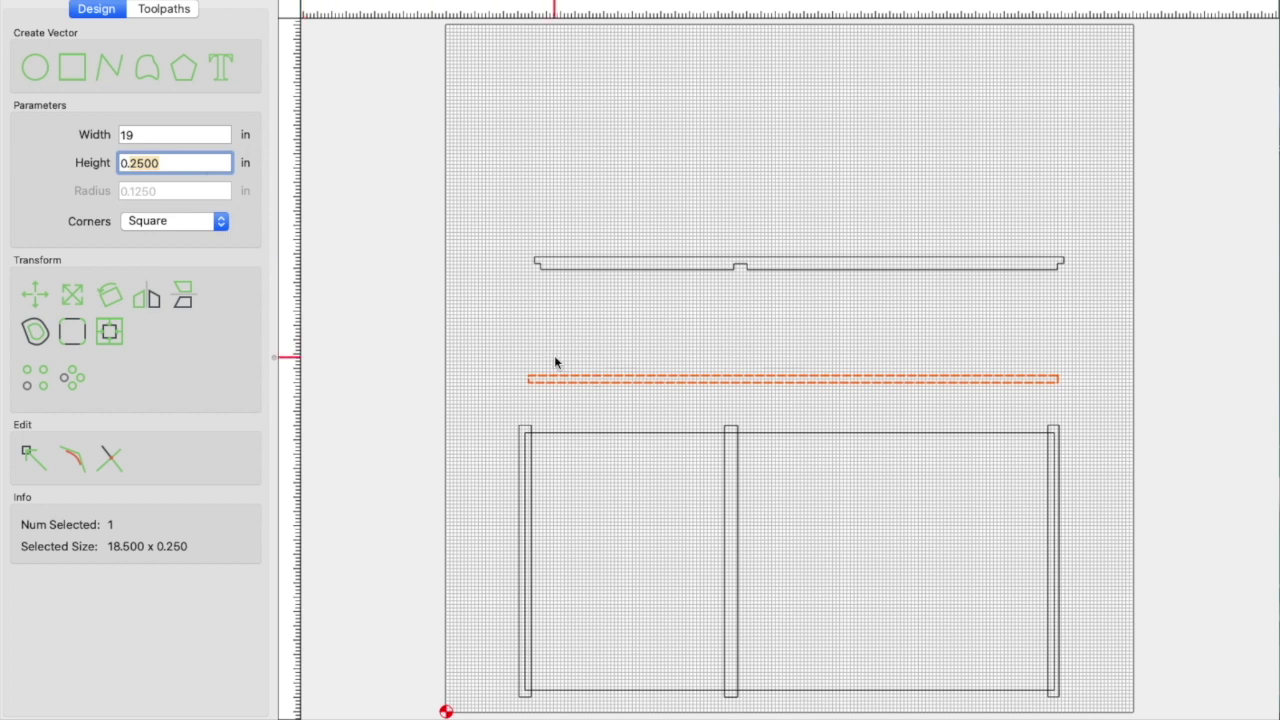
pyautogui.write('0.19')
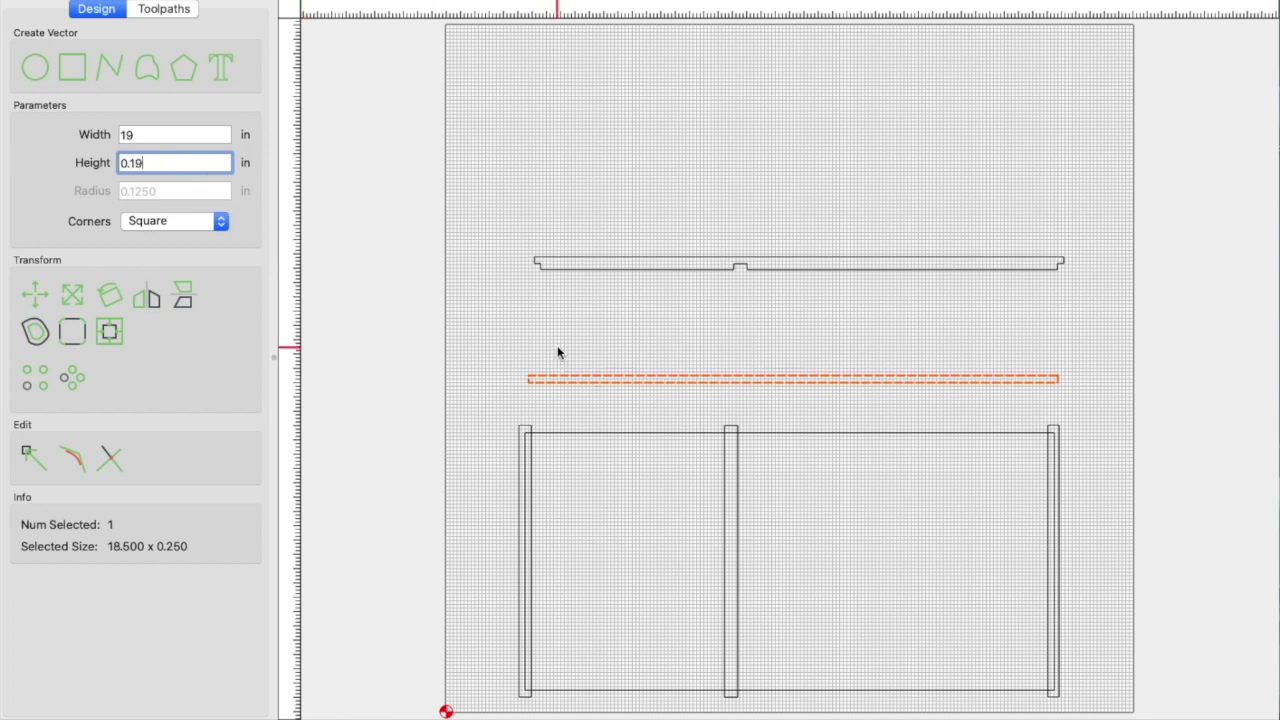
pyautogui.press('Return')
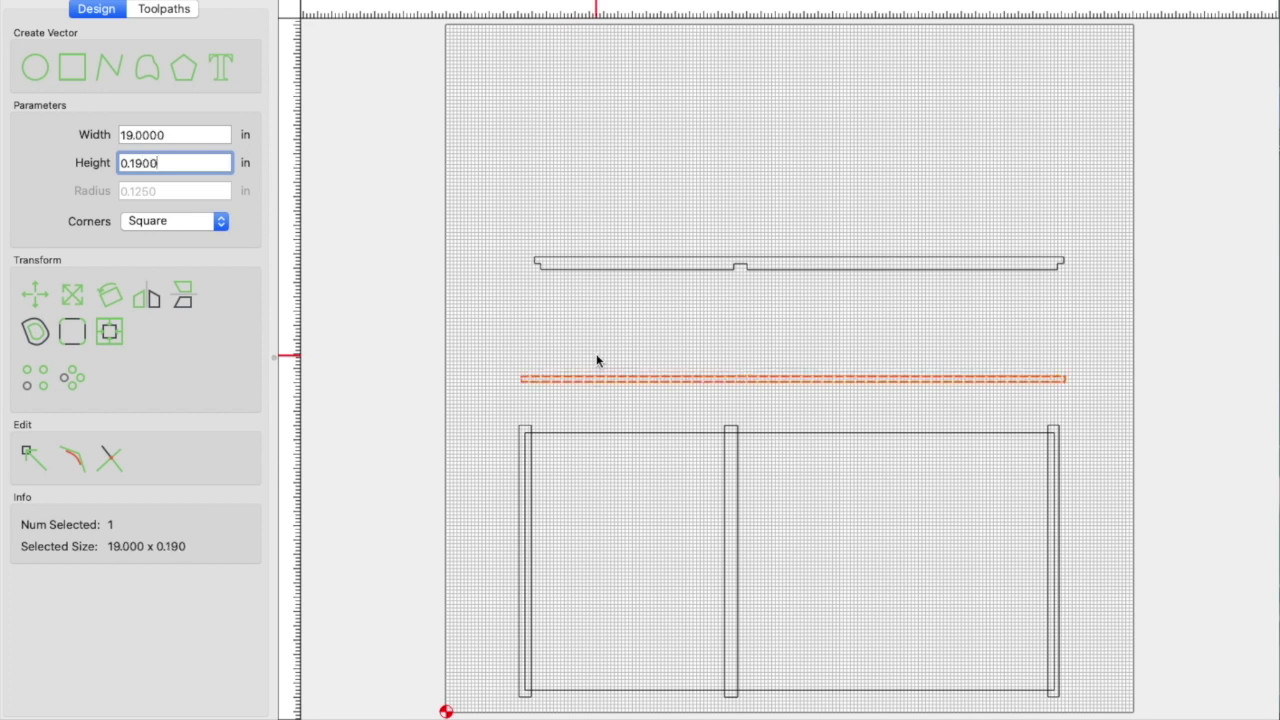
# Step: Move the long rectangle onto the panel's upper edge and stretch it upward so it overhangs the panel, then deselect it
pyautogui.click(528, 378)
pyautogui.moveTo(528, 378); pyautogui.dragTo(527, 437)
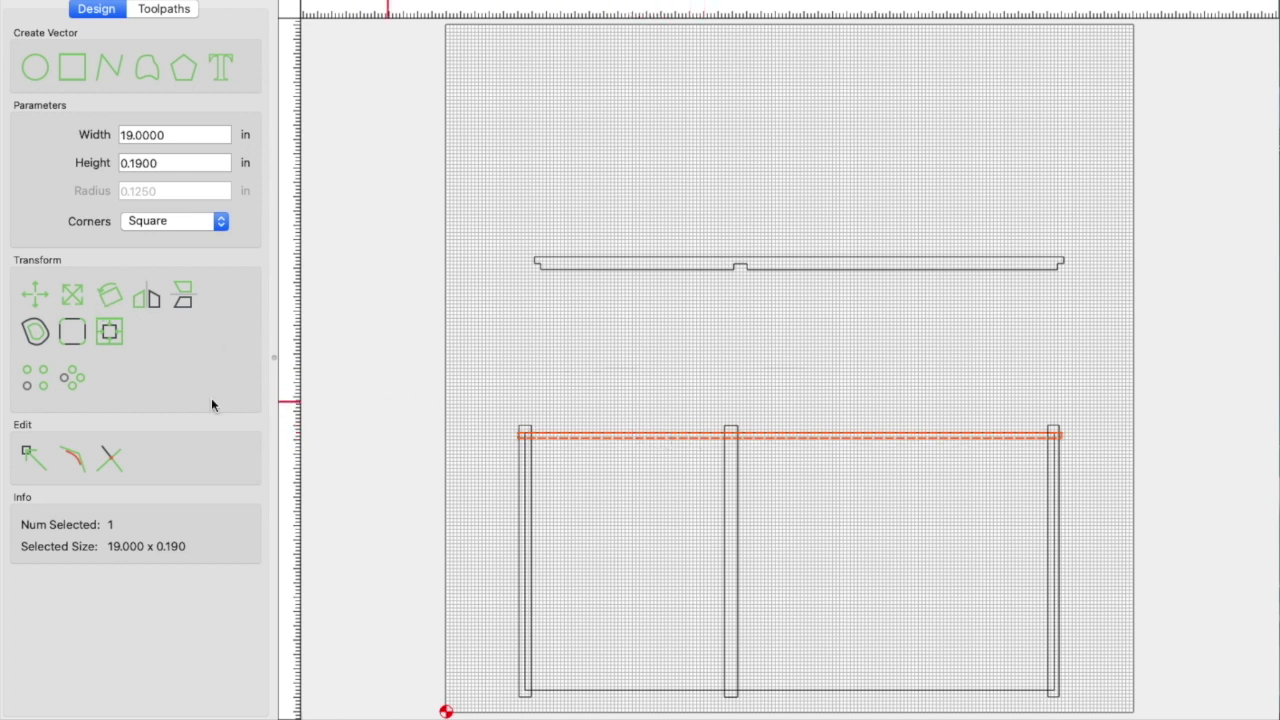
pyautogui.click(72, 296)
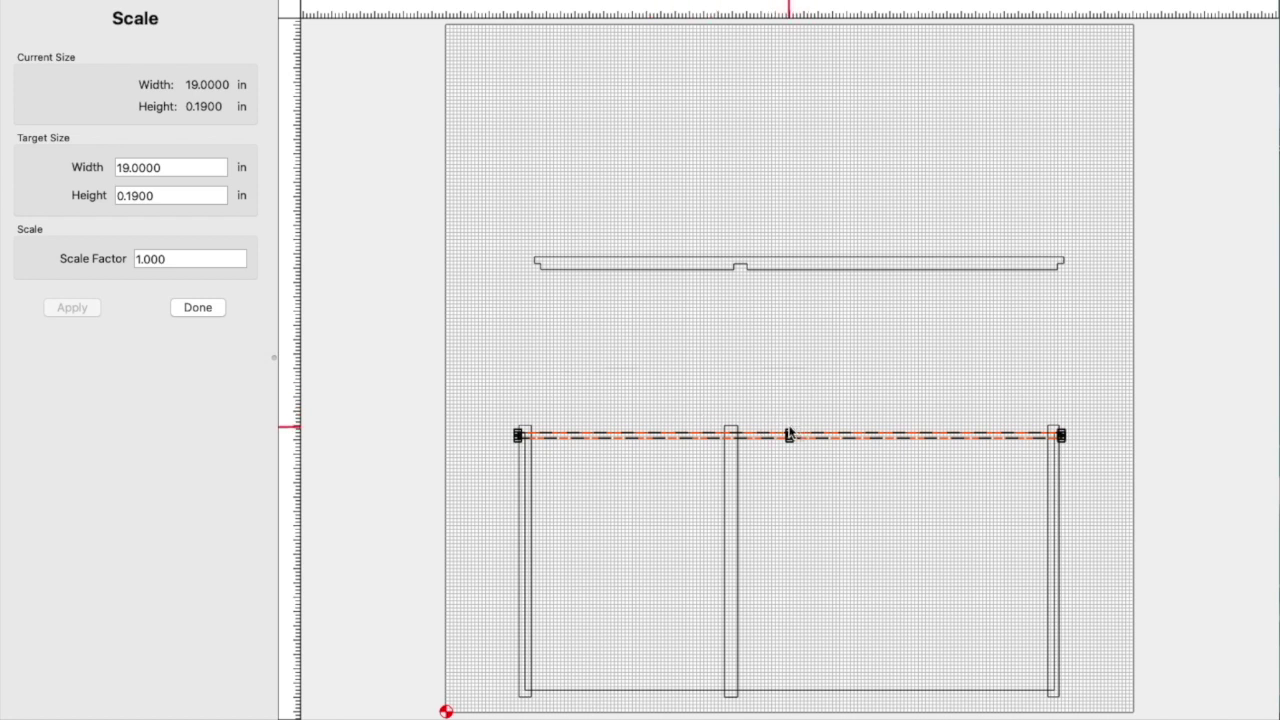
pyautogui.moveTo(789, 431); pyautogui.dragTo(789, 429)
pyautogui.click(642, 364)
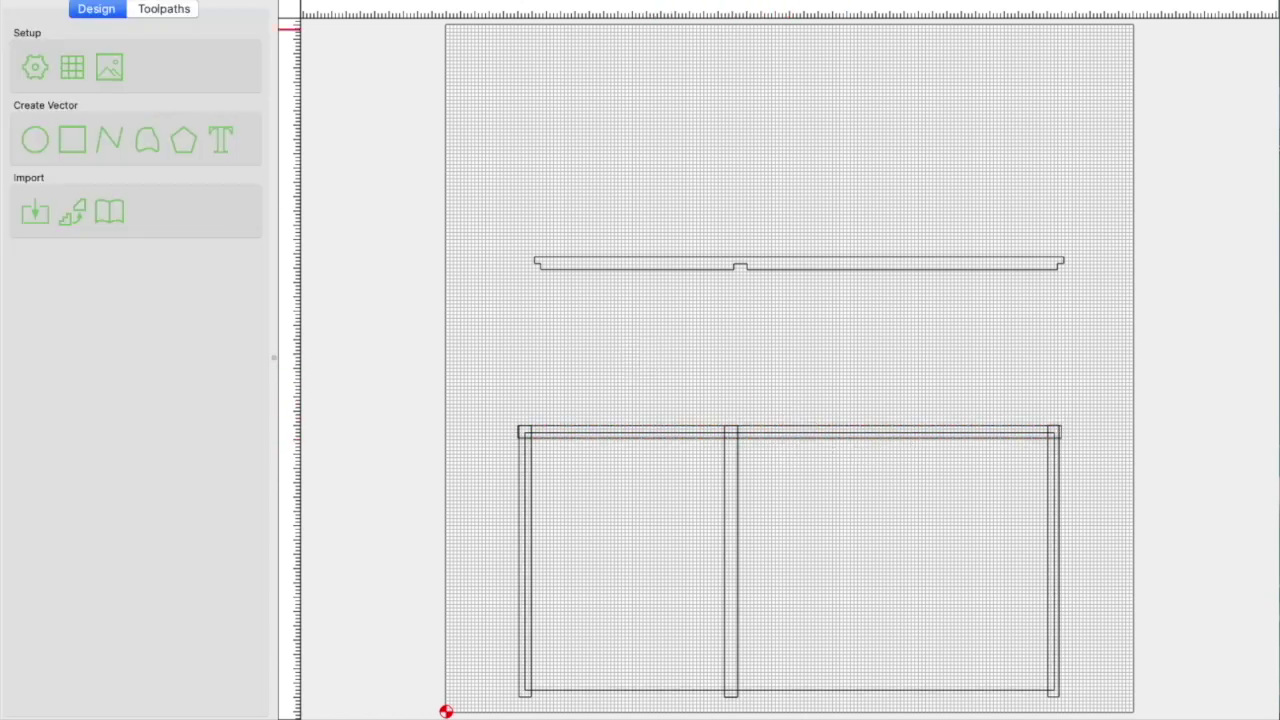
# Step: Start a pocket toolpath for the three upright strips and the long horizontal rectangle, leaving the panel outline unselected
pyautogui.click(158, 12)
pyautogui.moveTo(458, 340); pyautogui.dragTo(1095, 716)
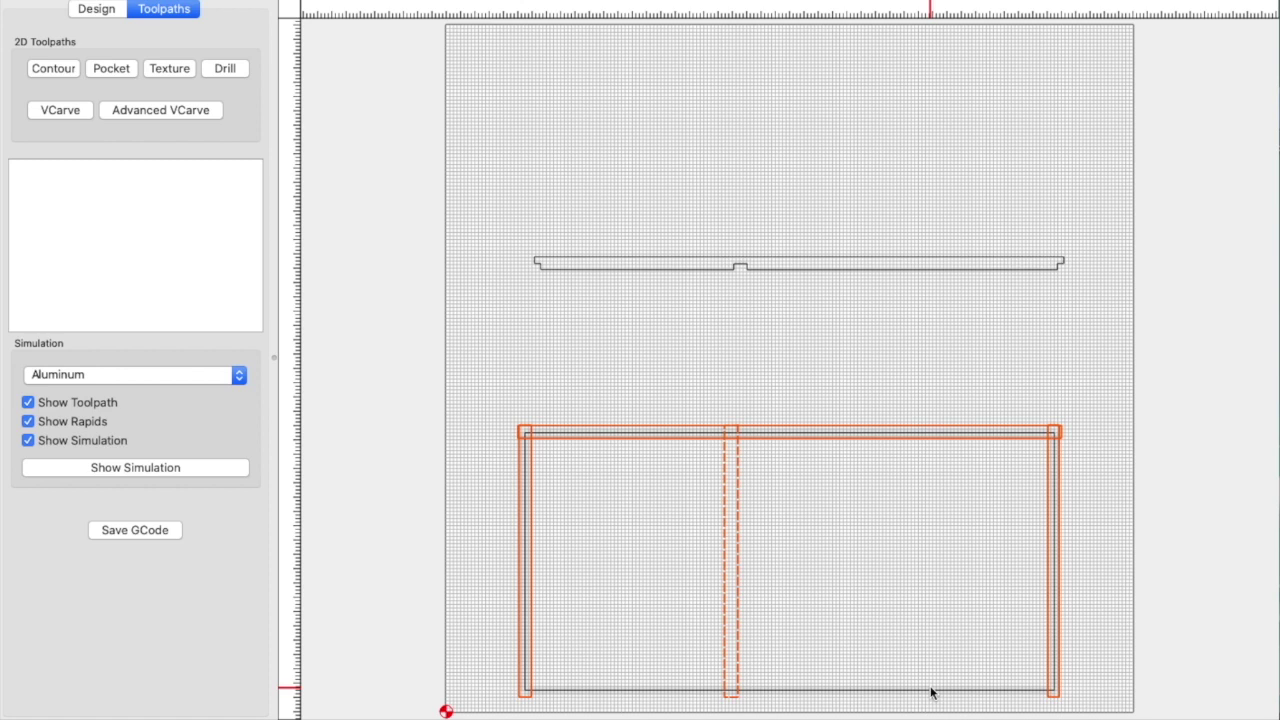
pyautogui.click(95, 66)
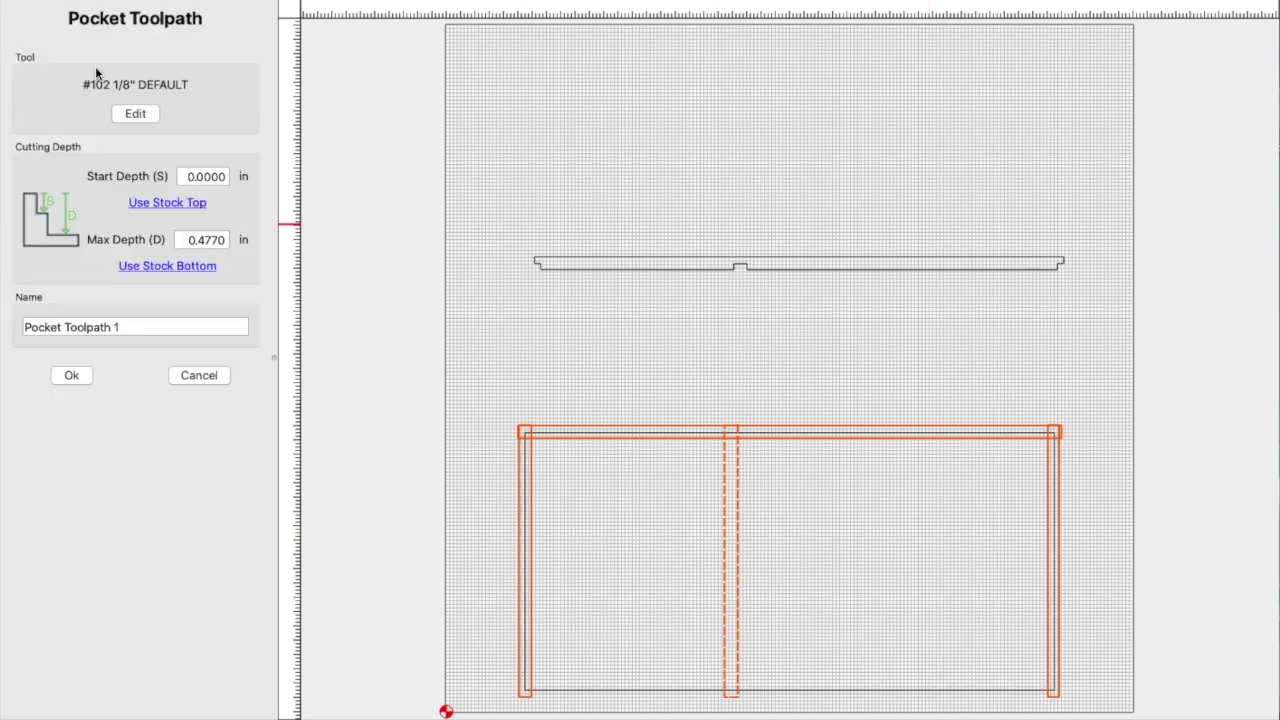
pyautogui.click(213, 238)
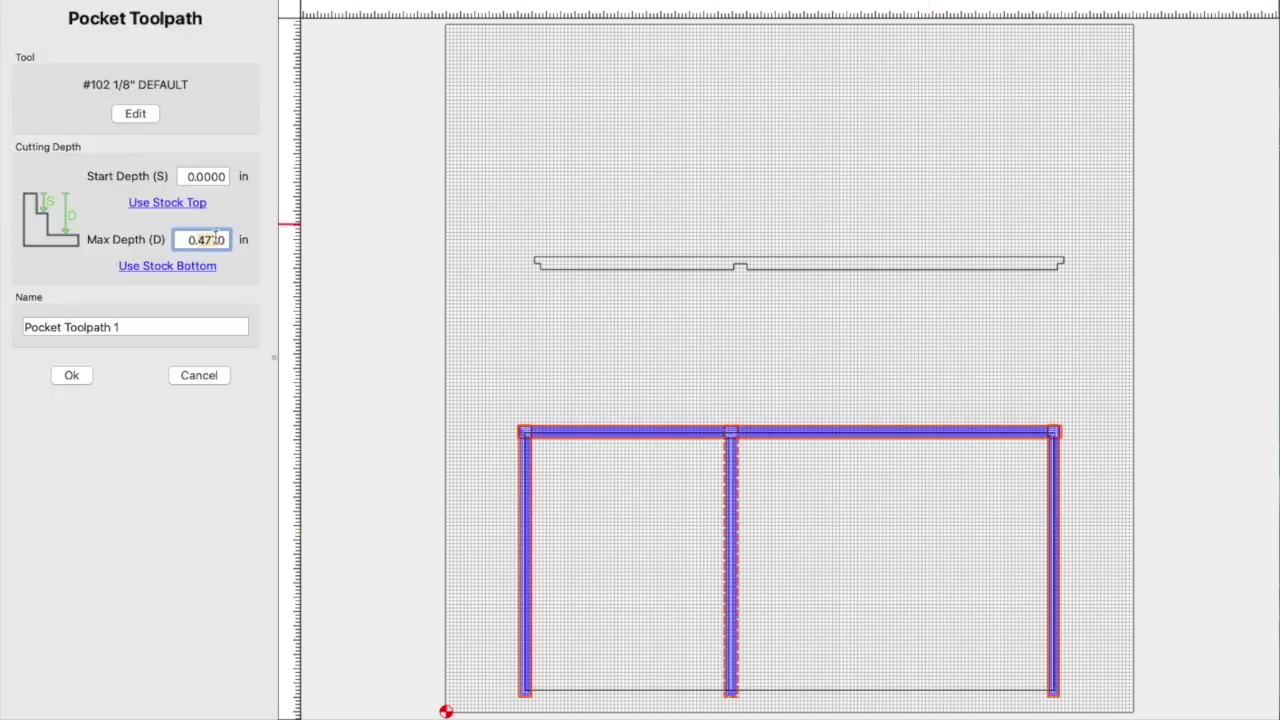
# Step: Set the pocket toolpath's tool to the #201 End Mill (1/4") from the Carbide 3D-Shapeoko-Hardwood library
pyautogui.click(140, 115)
pyautogui.click(695, 196)
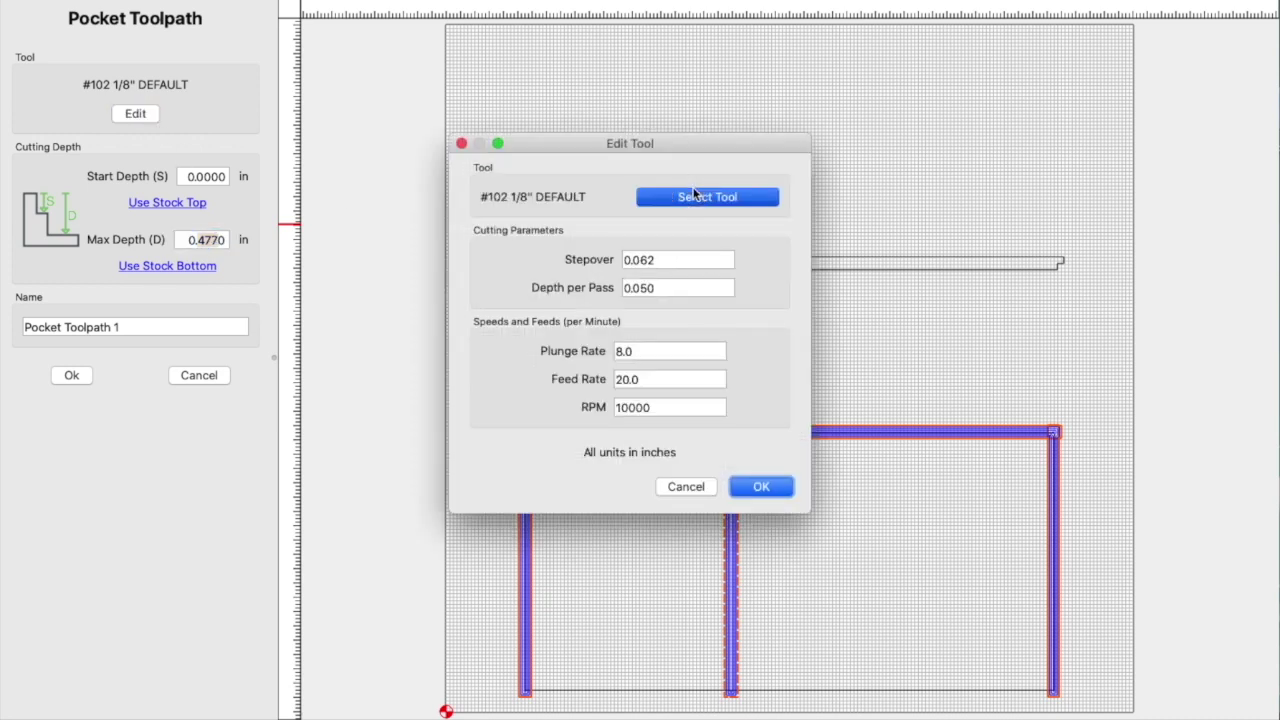
pyautogui.scroll(-3, 450, 402)
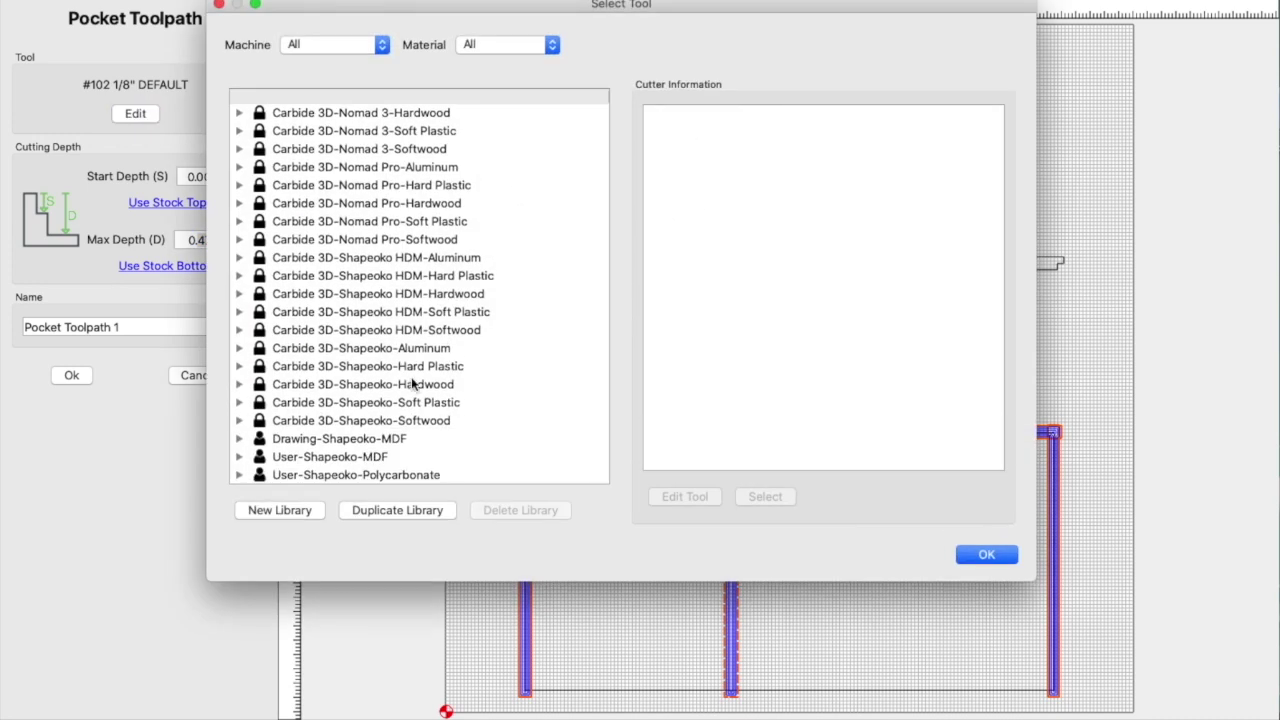
pyautogui.click(414, 384)
pyautogui.click(239, 385)
pyautogui.click(257, 401)
pyautogui.click(372, 466)
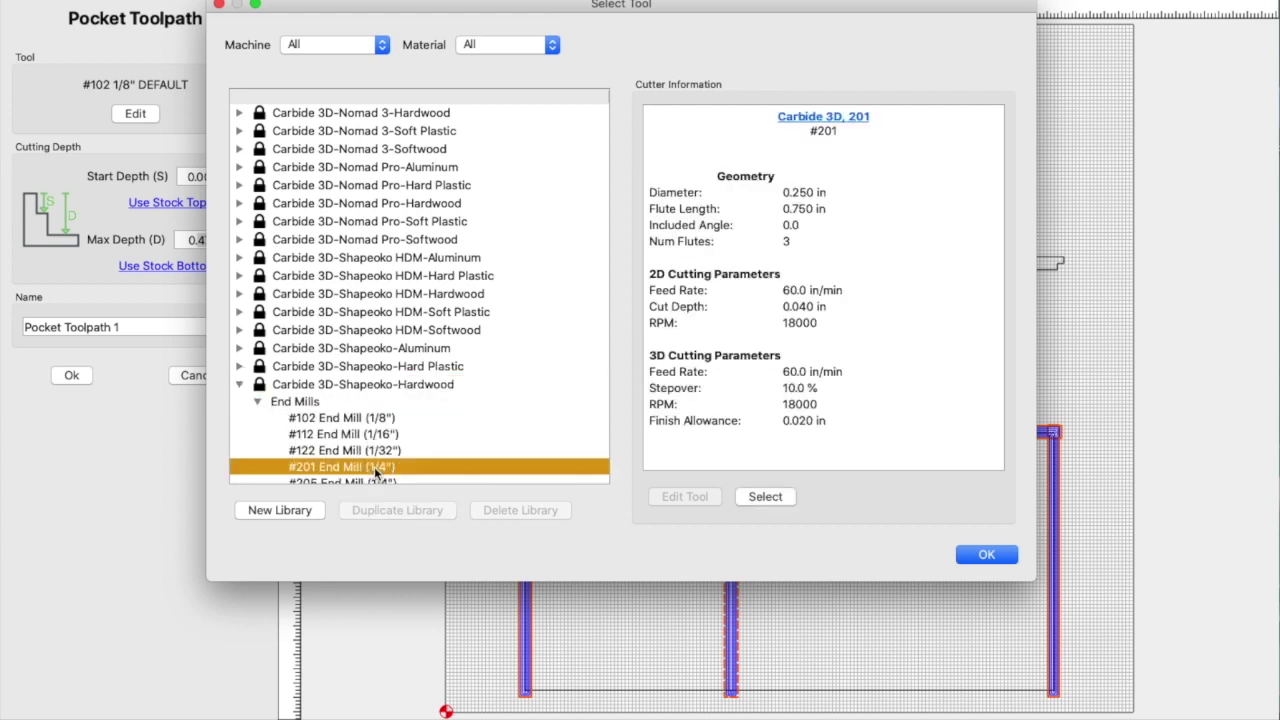
pyautogui.click(987, 555)
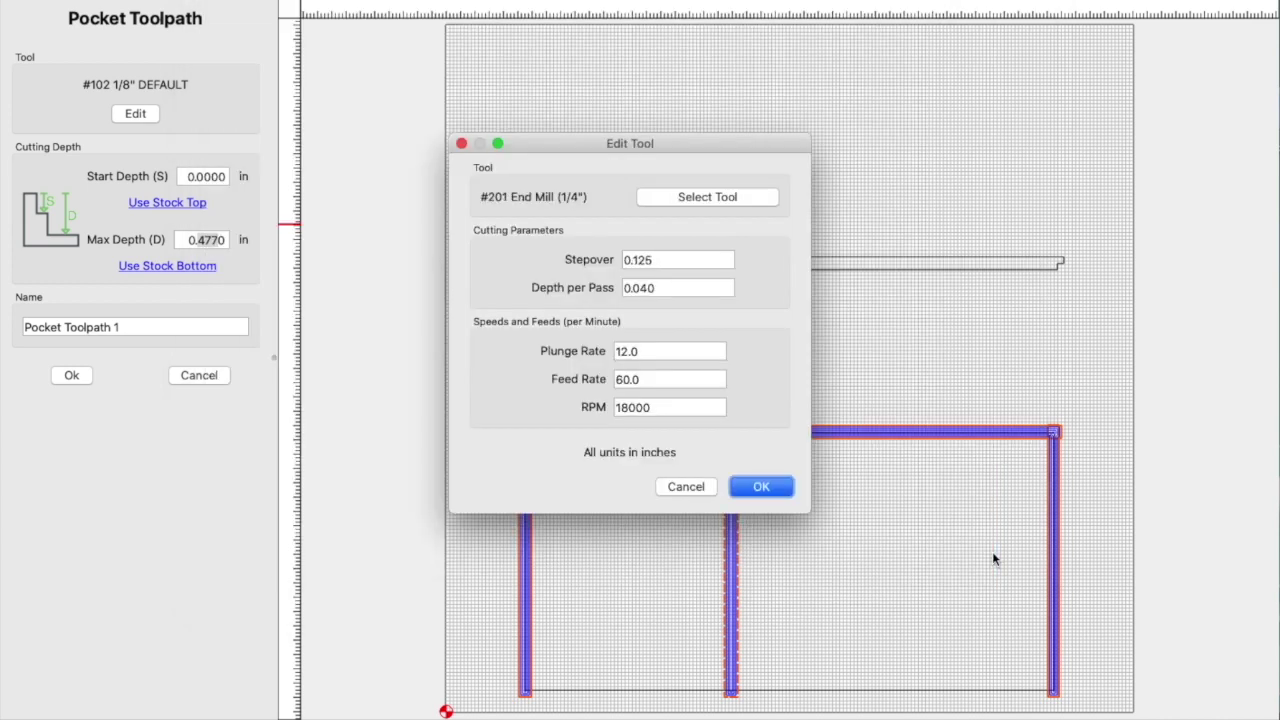
pyautogui.click(765, 488)
# Step: Set the pocket's max depth to 0.232 in and create the toolpath
pyautogui.click(208, 240)
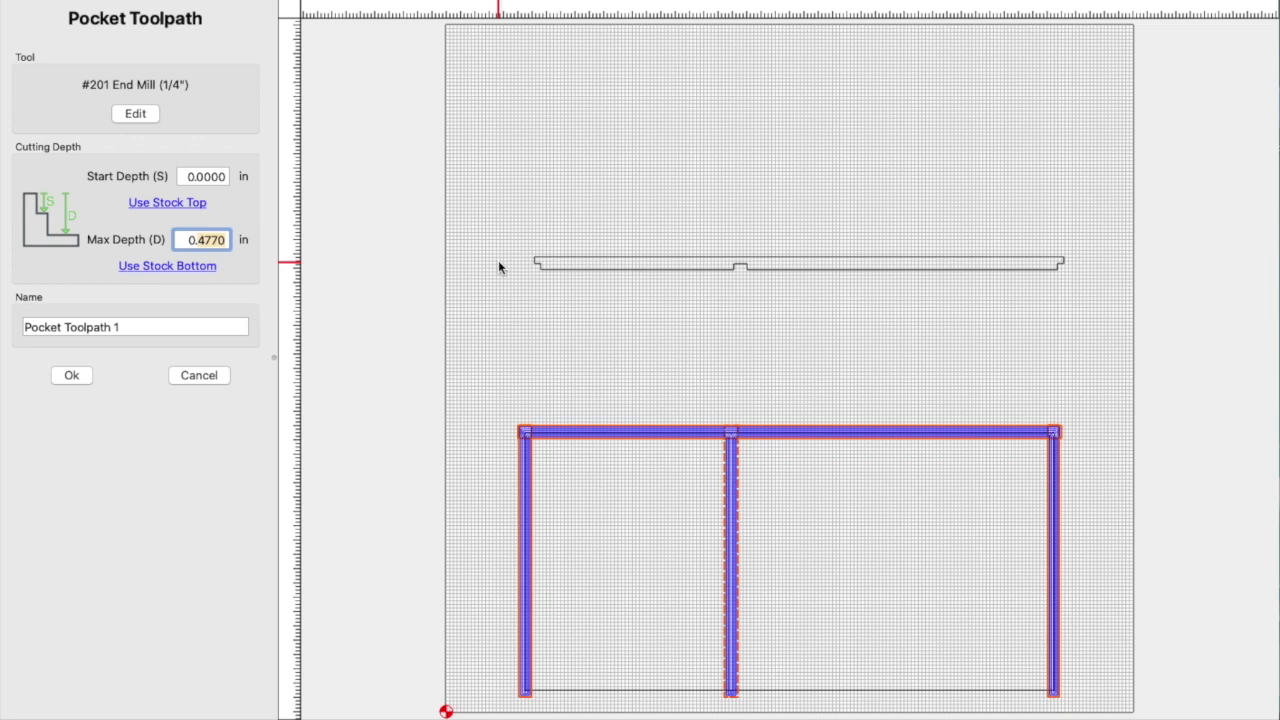
pyautogui.write('0.232')
pyautogui.click(73, 375)
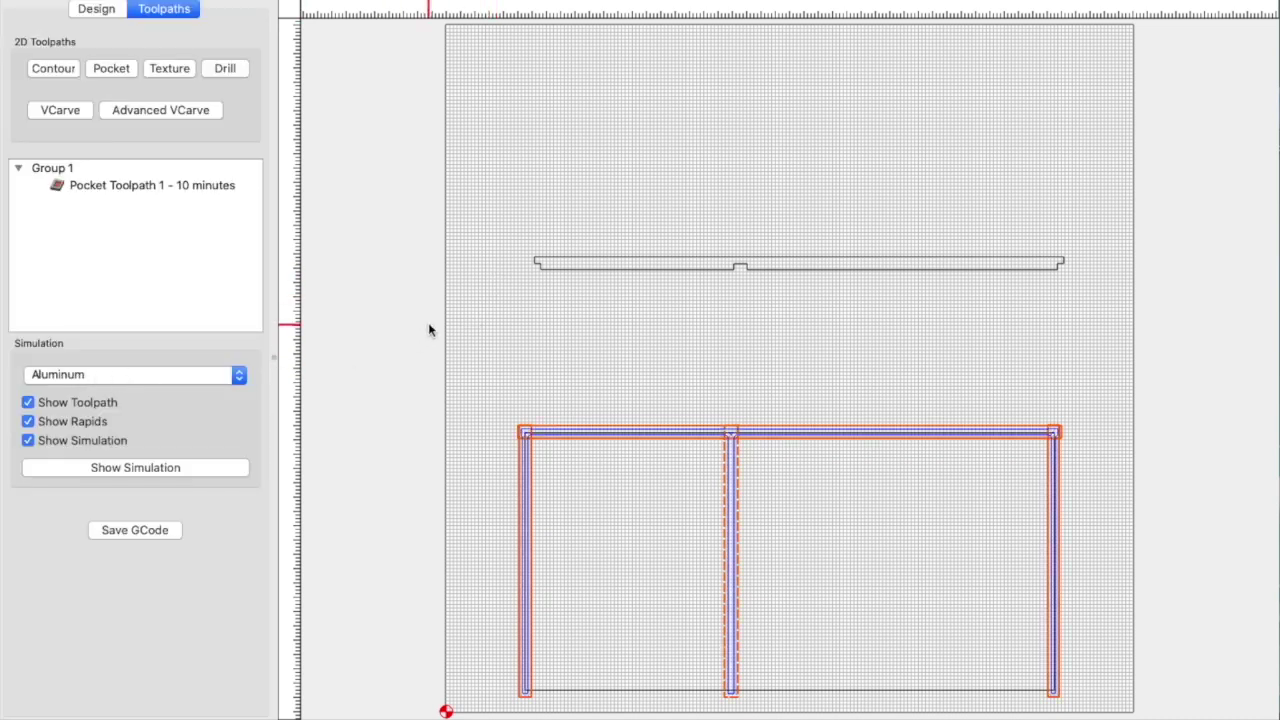
# Step: Create a contour toolpath around the panel outline with a max depth of 0.463 in and the offset direction set to Outside / Right
pyautogui.click(616, 690)
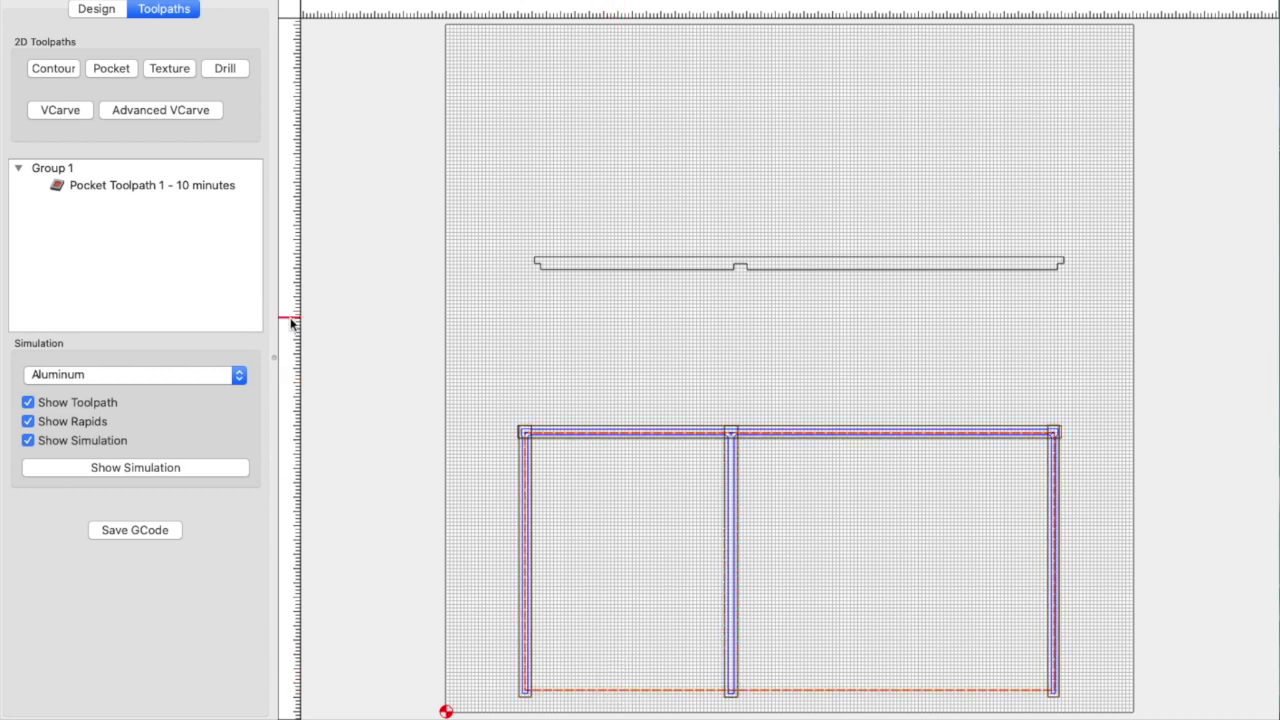
pyautogui.click(54, 68)
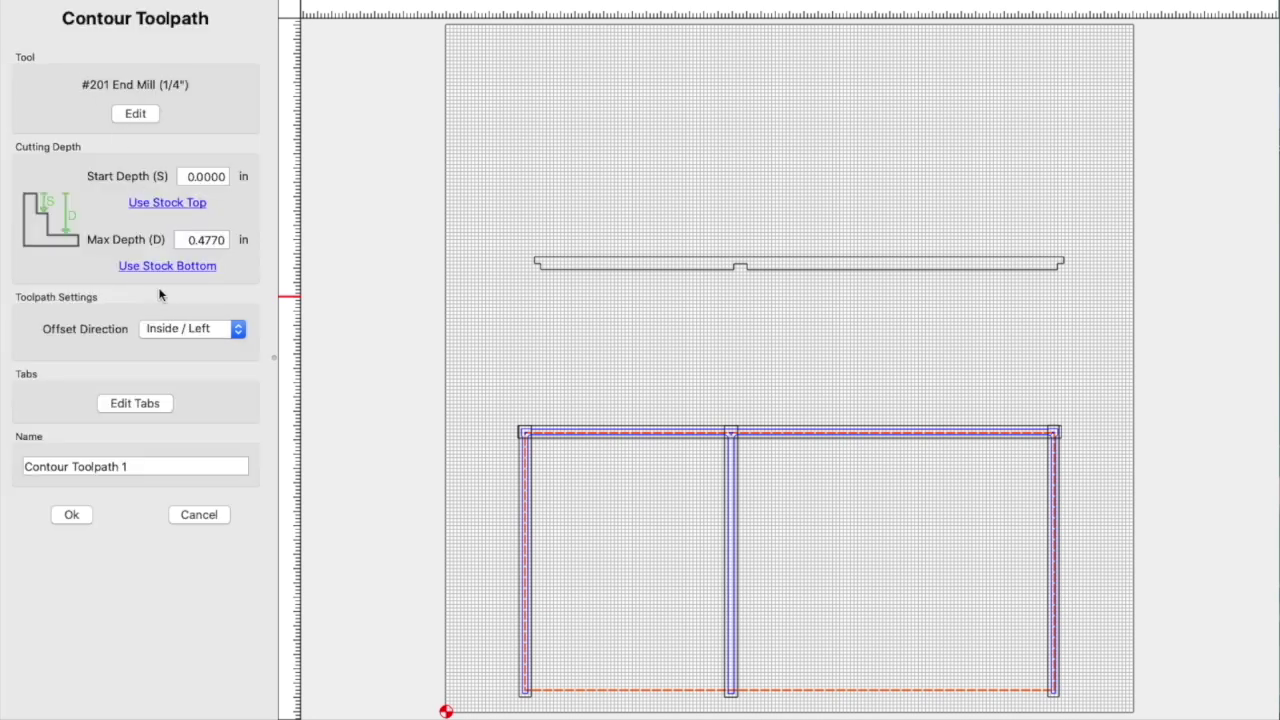
pyautogui.click(172, 268)
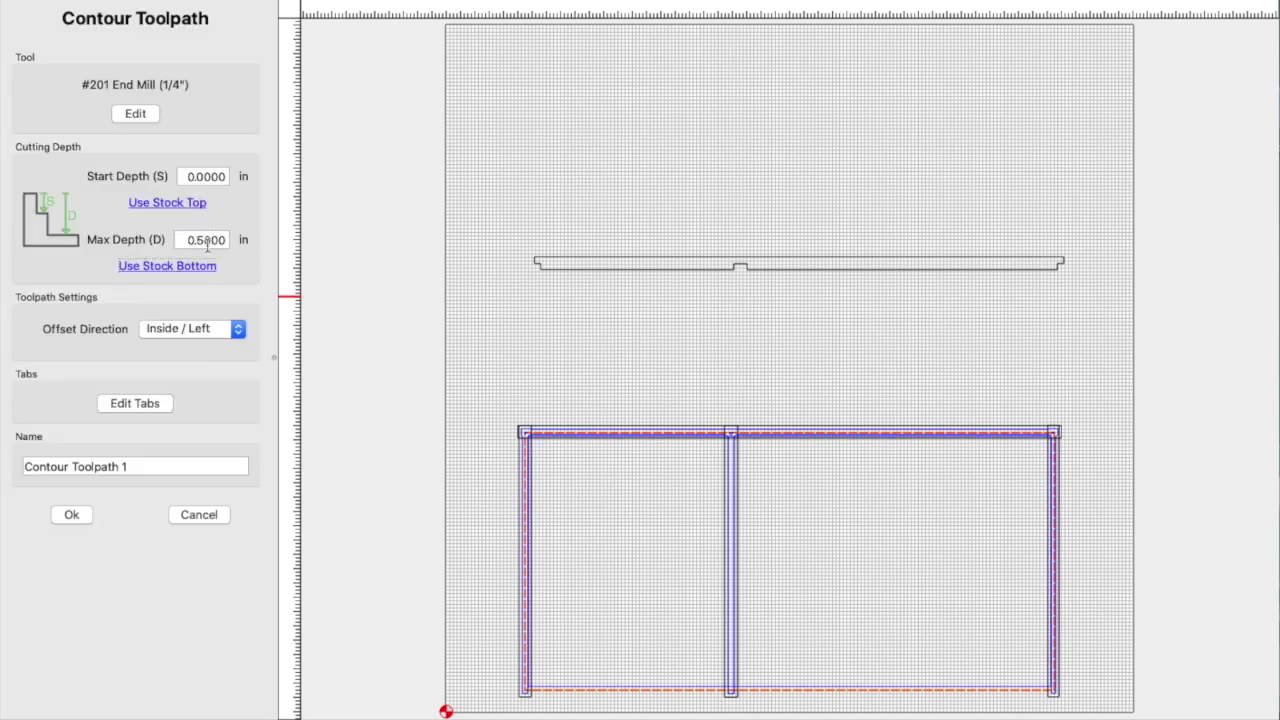
pyautogui.click(206, 240)
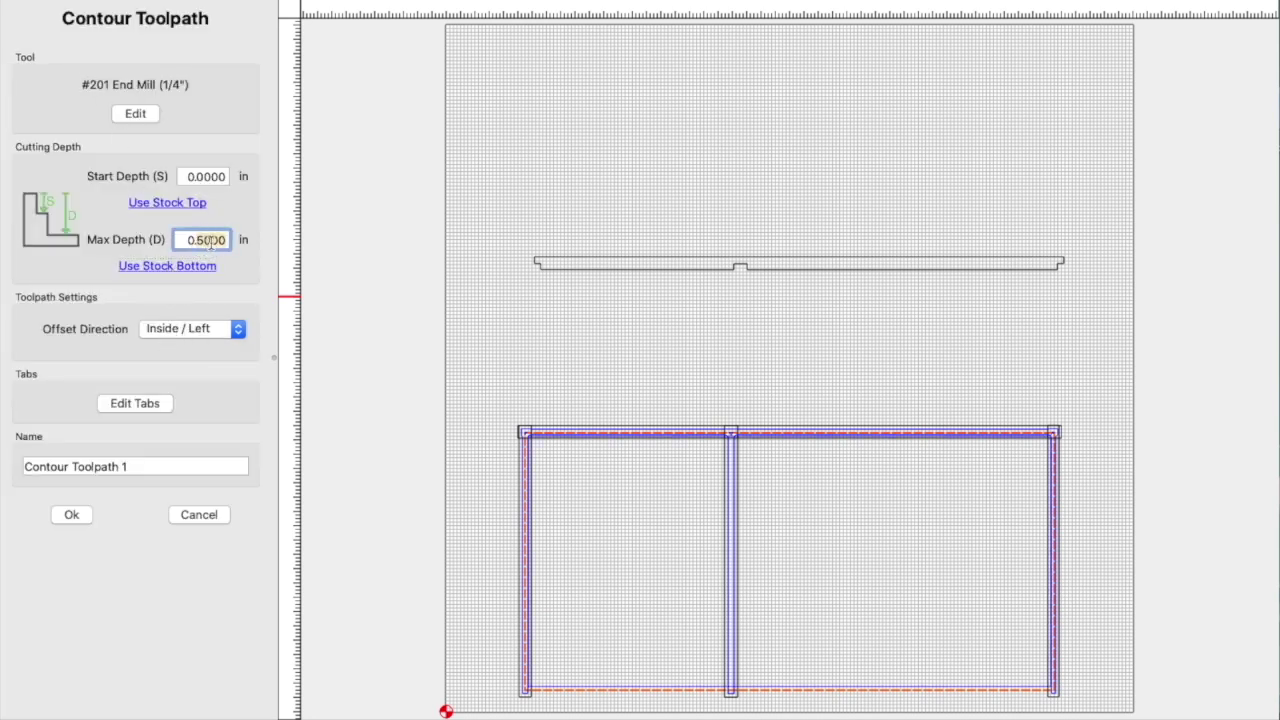
pyautogui.write('0.433')
pyautogui.click(190, 330)
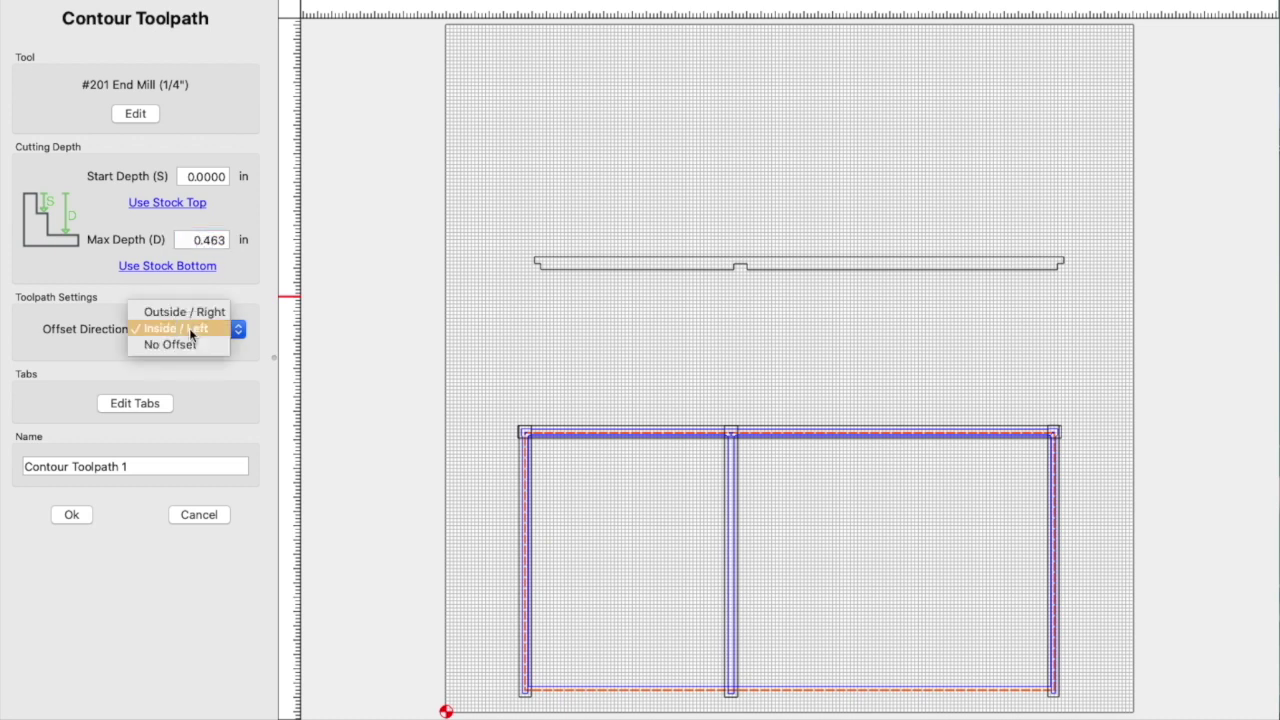
pyautogui.click(191, 313)
pyautogui.click(67, 518)
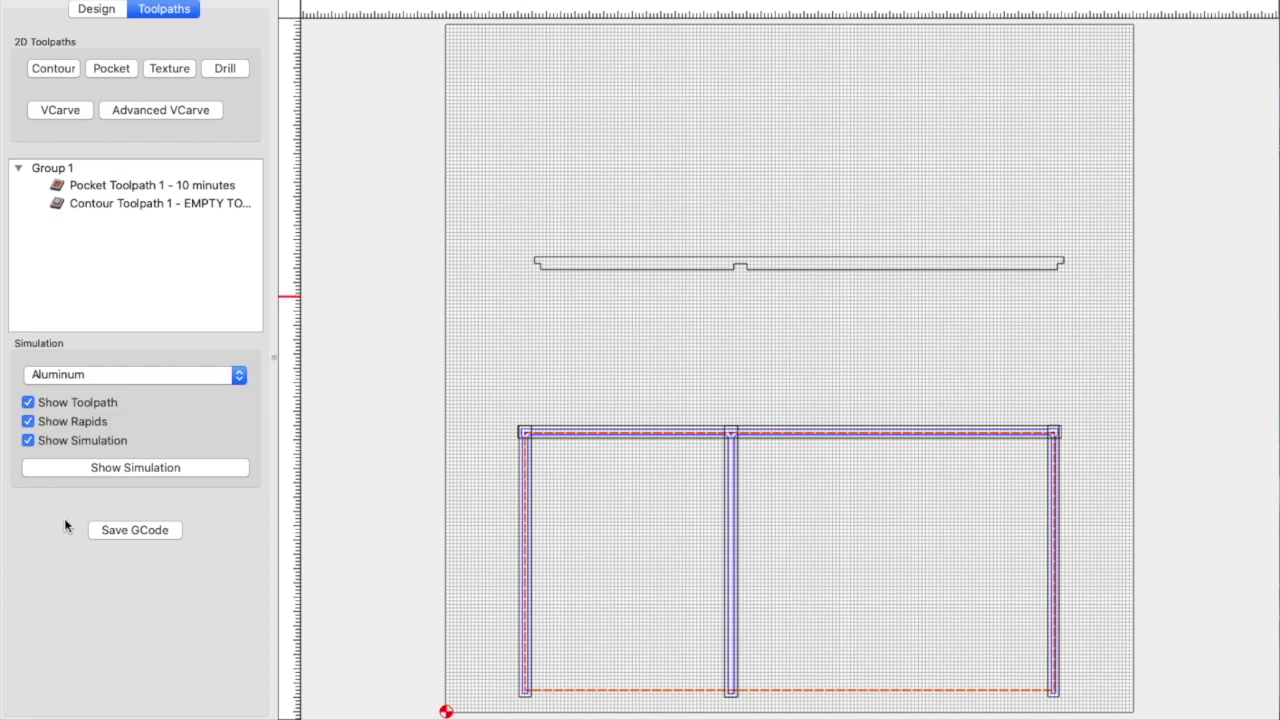
# Step: Preview the simulated pocket and contour cuts with the toolpath lines and rapids hidden
pyautogui.click(28, 402)
pyautogui.click(28, 421)
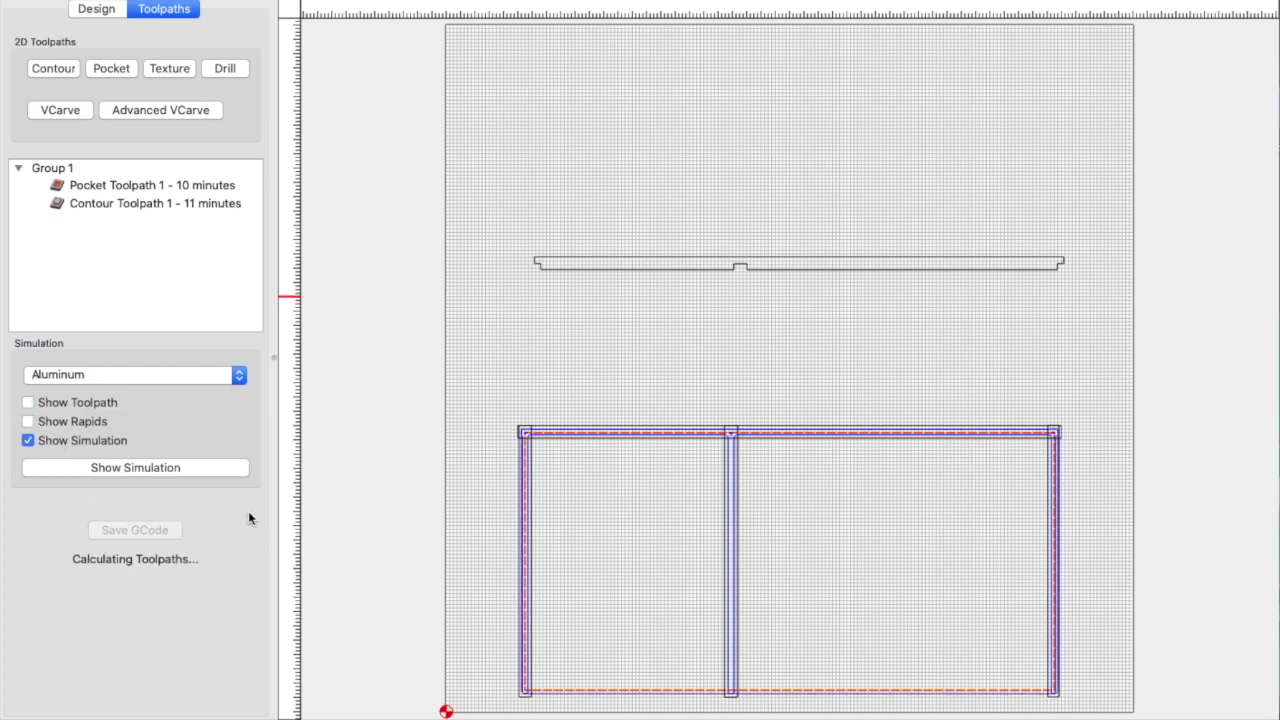
pyautogui.click(112, 470)
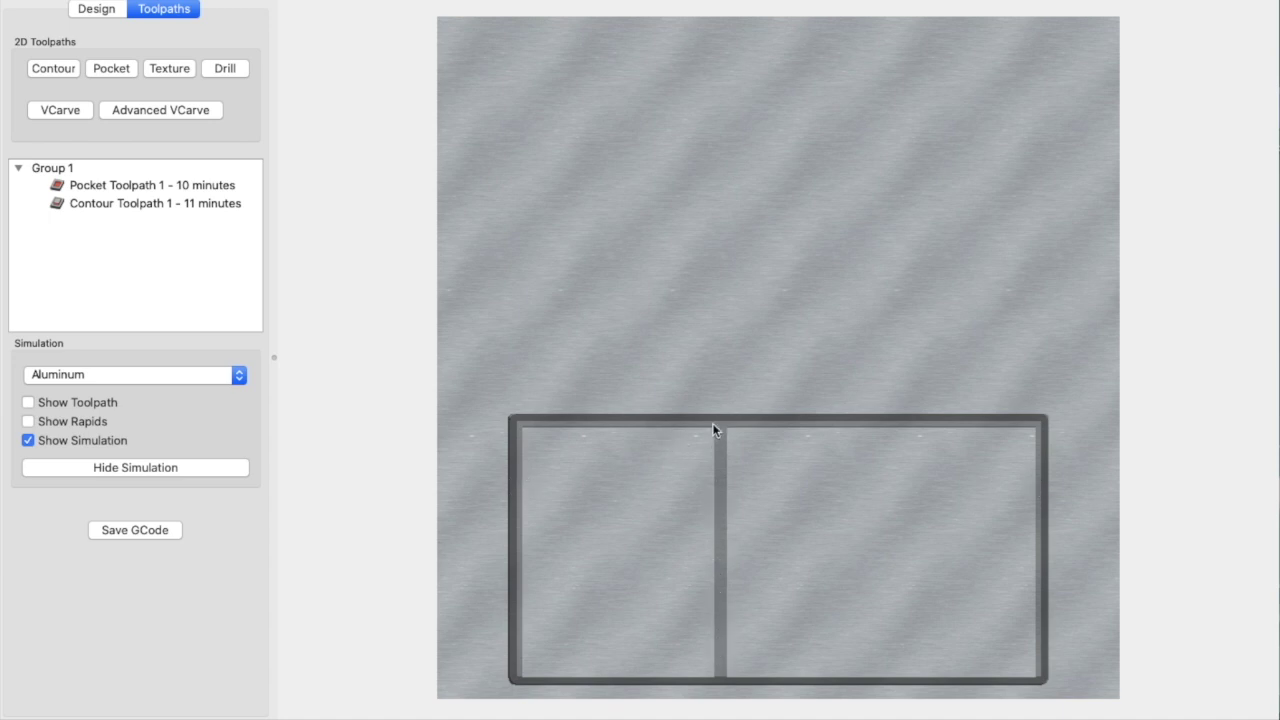
pyautogui.click(137, 529)
# Step: Return to the design and move the long notched joint profile up past the stock's upper edge, clear of the layout
pyautogui.click(97, 10)
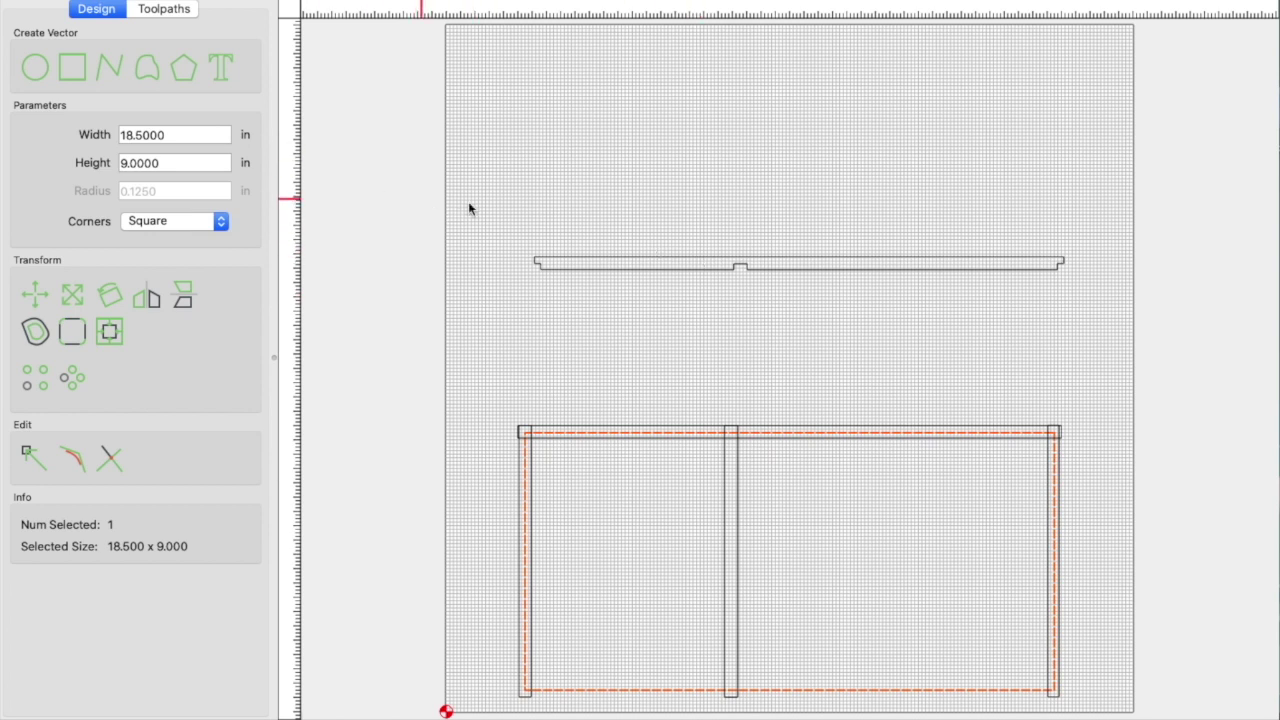
pyautogui.click(881, 266)
pyautogui.moveTo(887, 254); pyautogui.dragTo(877, 129)
pyautogui.click(880, 271)
pyautogui.click(848, 108)
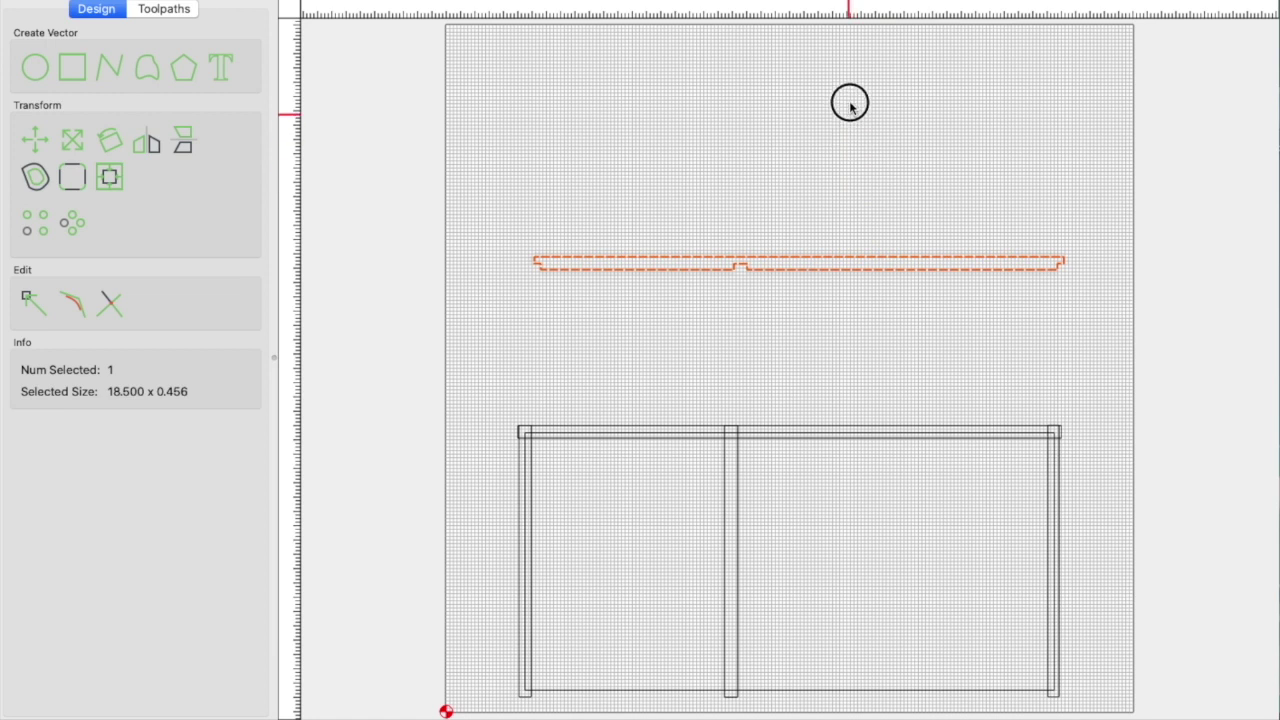
pyautogui.moveTo(832, 257); pyautogui.dragTo(794, 9)
# Step: Duplicate the panel outline with its four dado and rabbet vectors, mirror the copy vertically and place it above the original, then deselect it
pyautogui.moveTo(464, 386); pyautogui.dragTo(1106, 712)
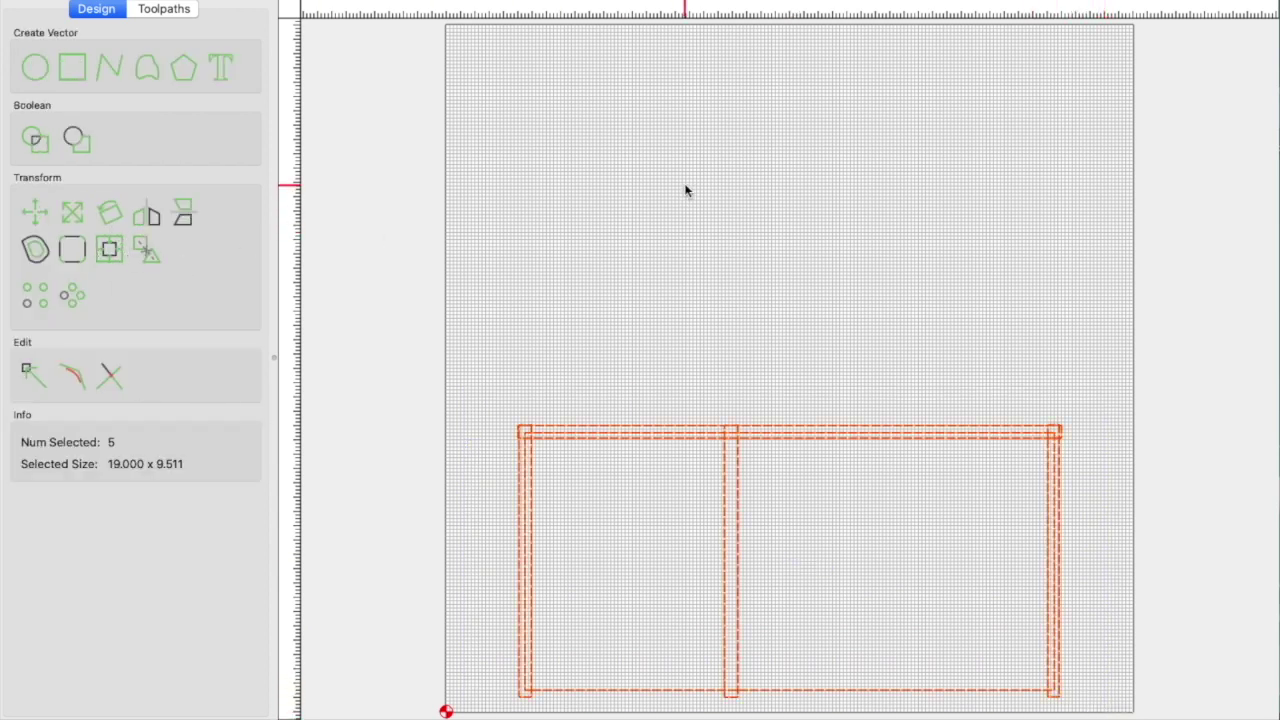
pyautogui.press('super+v')
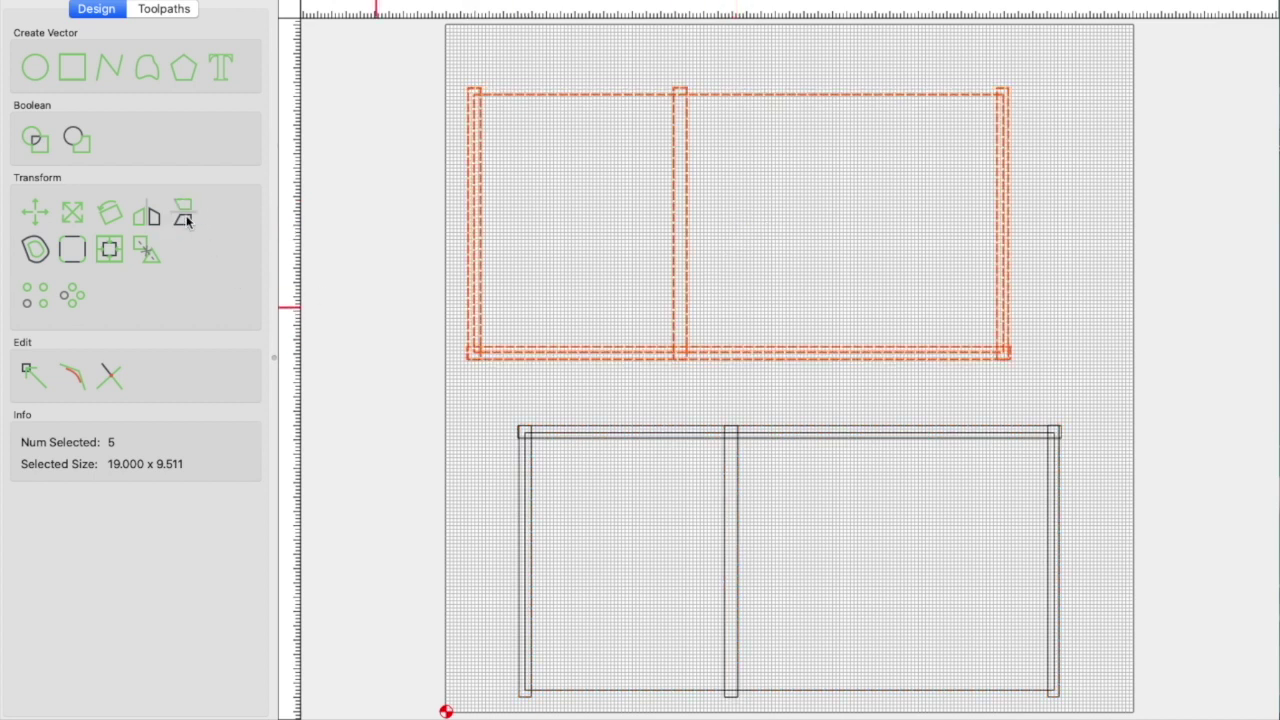
pyautogui.moveTo(800, 356); pyautogui.dragTo(850, 388)
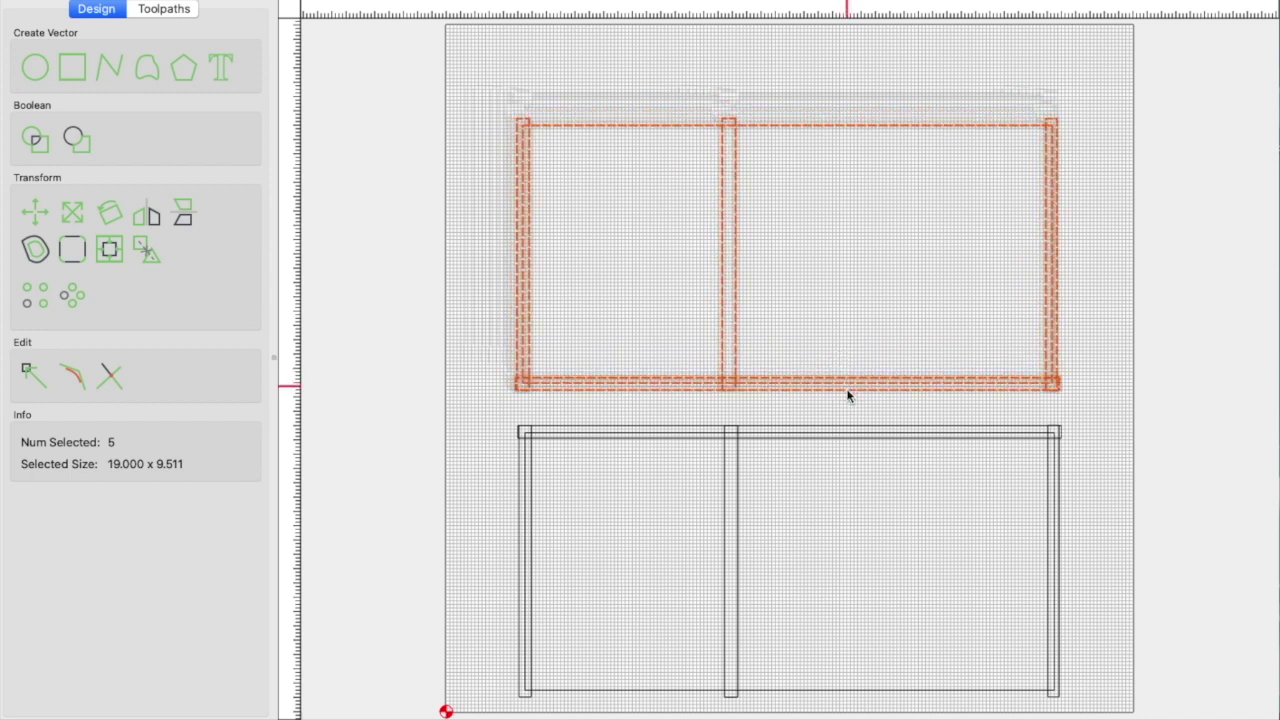
pyautogui.click(490, 184)
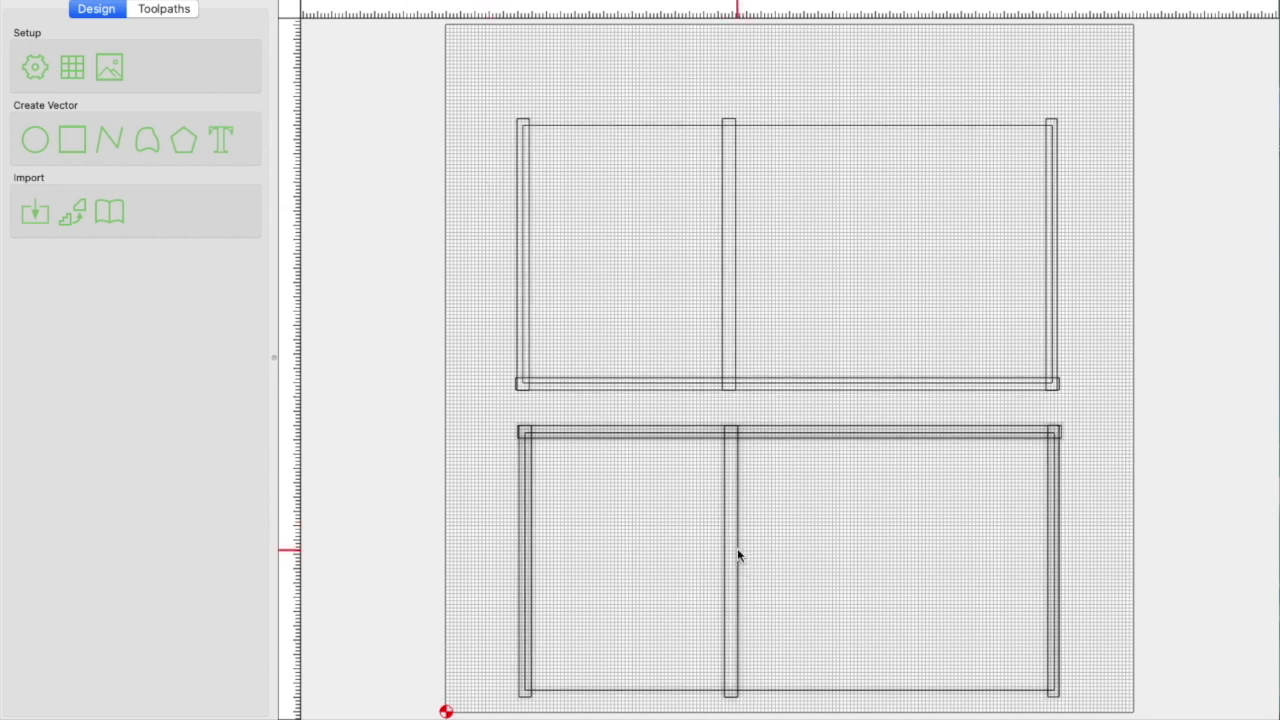
pyautogui.click(1058, 492)
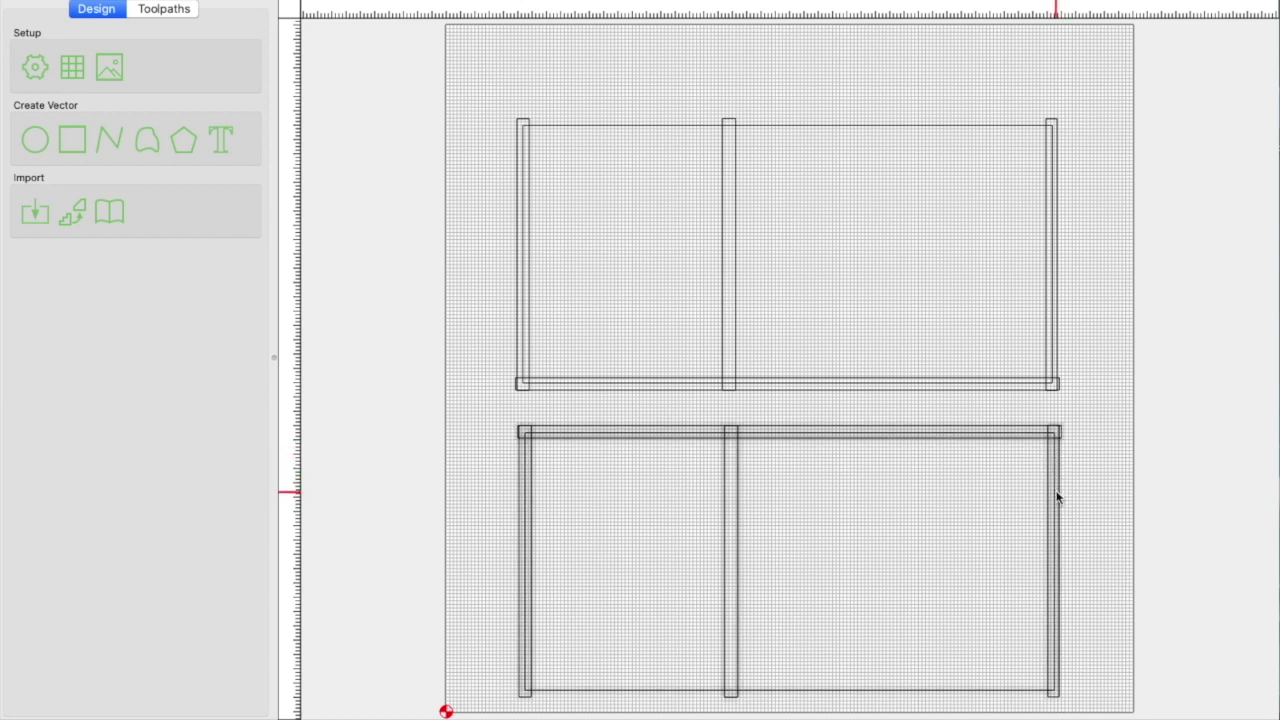